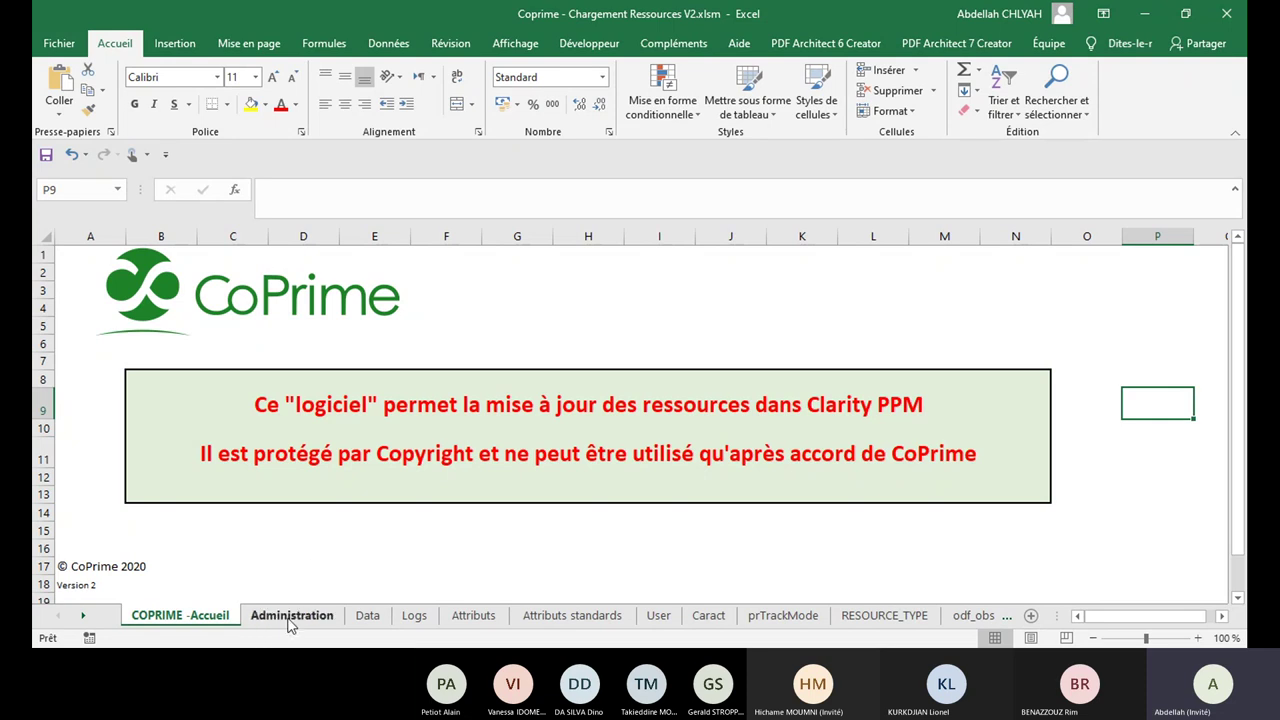
Step: Review the Clarity URL, login and password parameters on Administration, then view the Attributs sheet
click(291, 616)
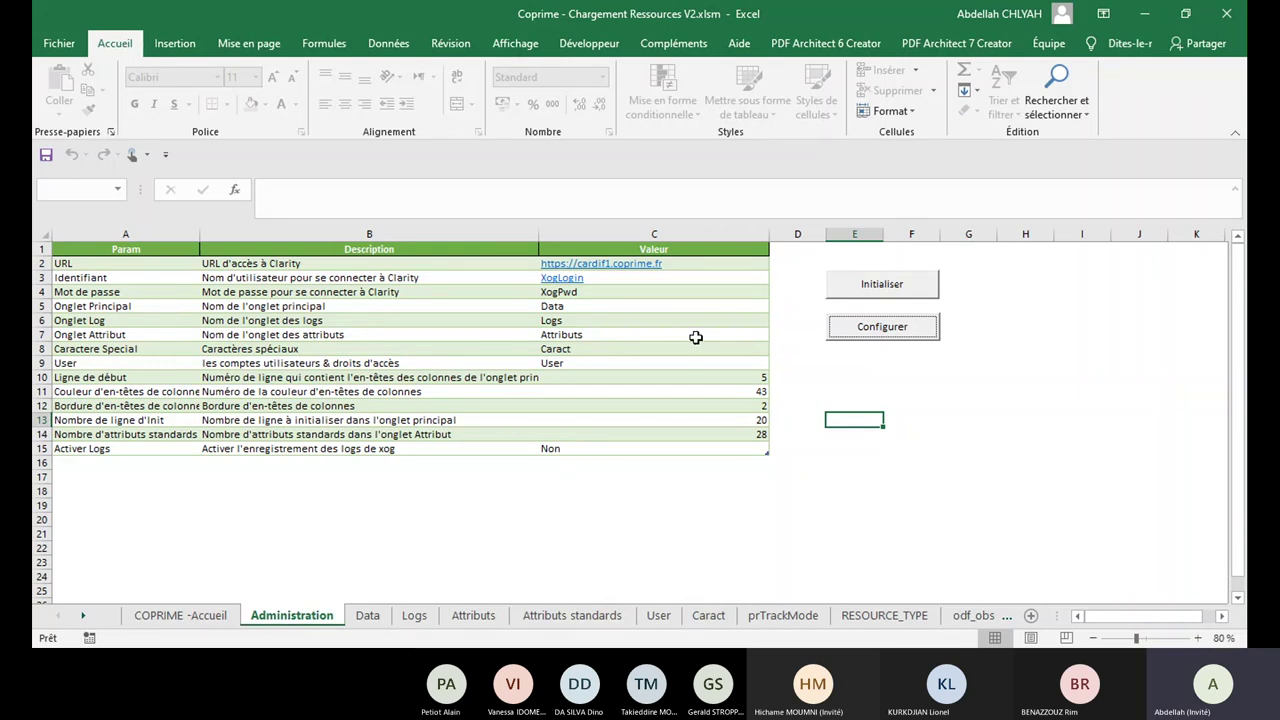
click(693, 266)
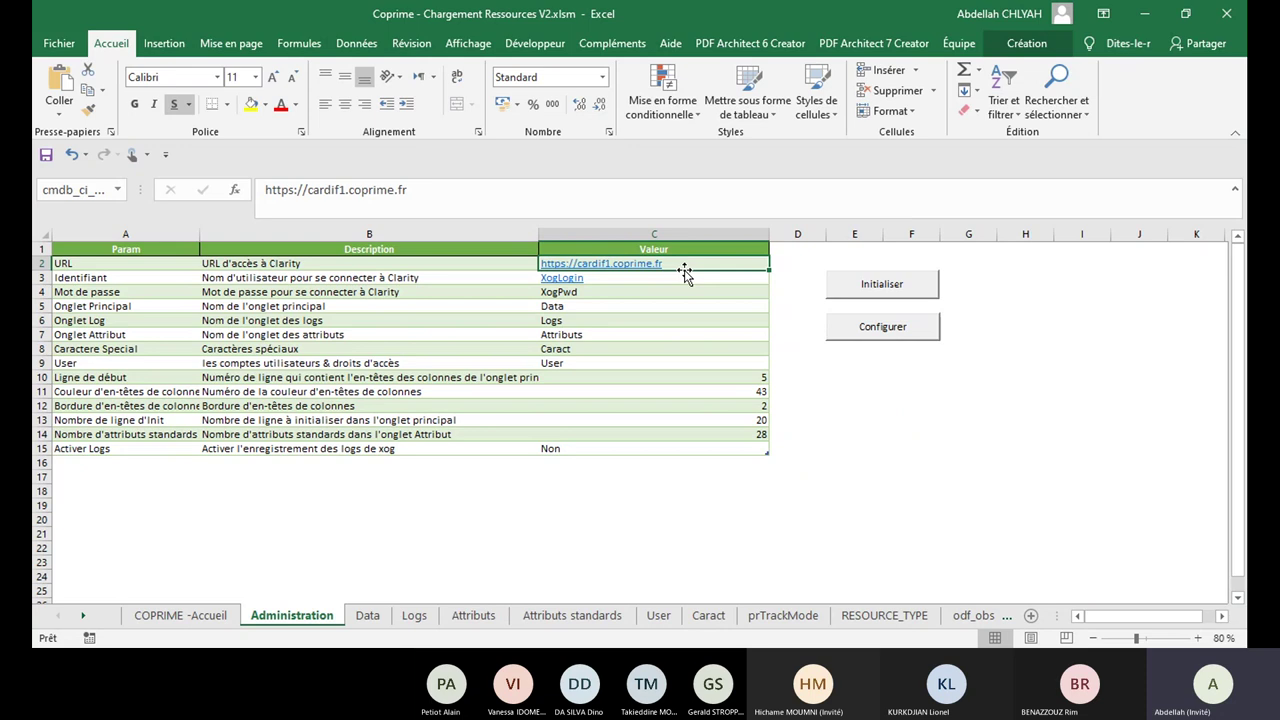
click(639, 282)
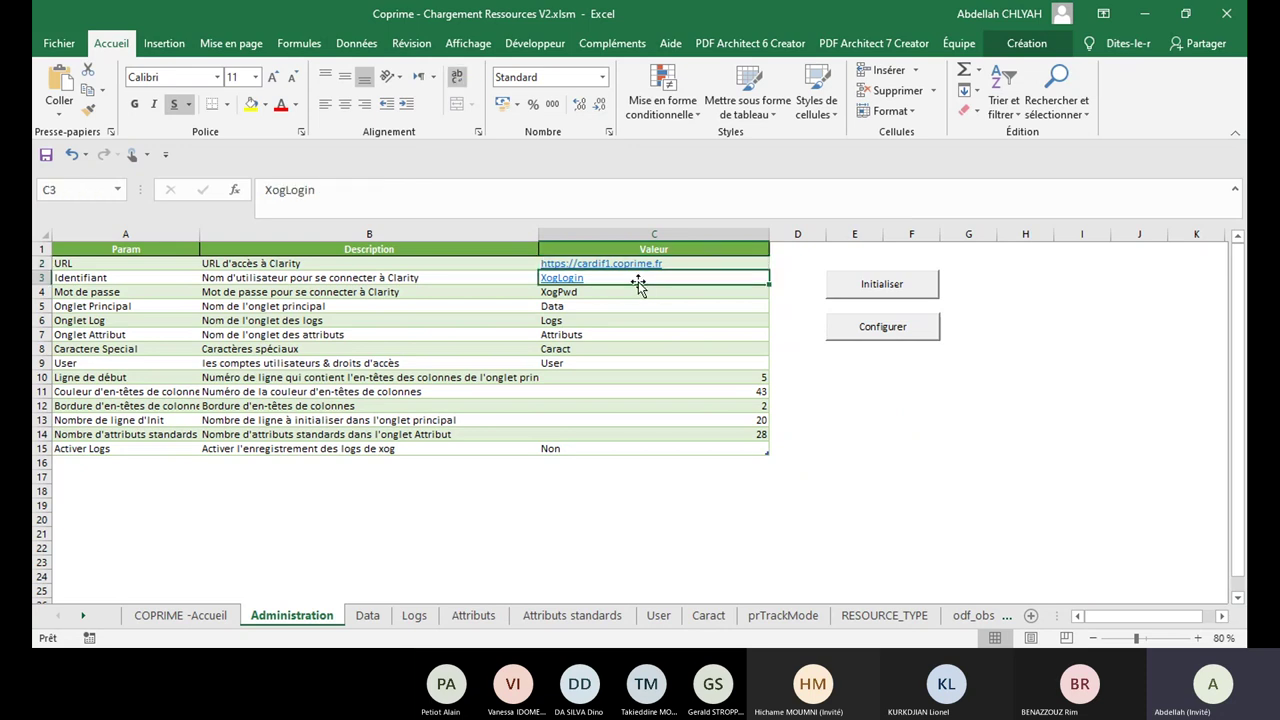
click(632, 294)
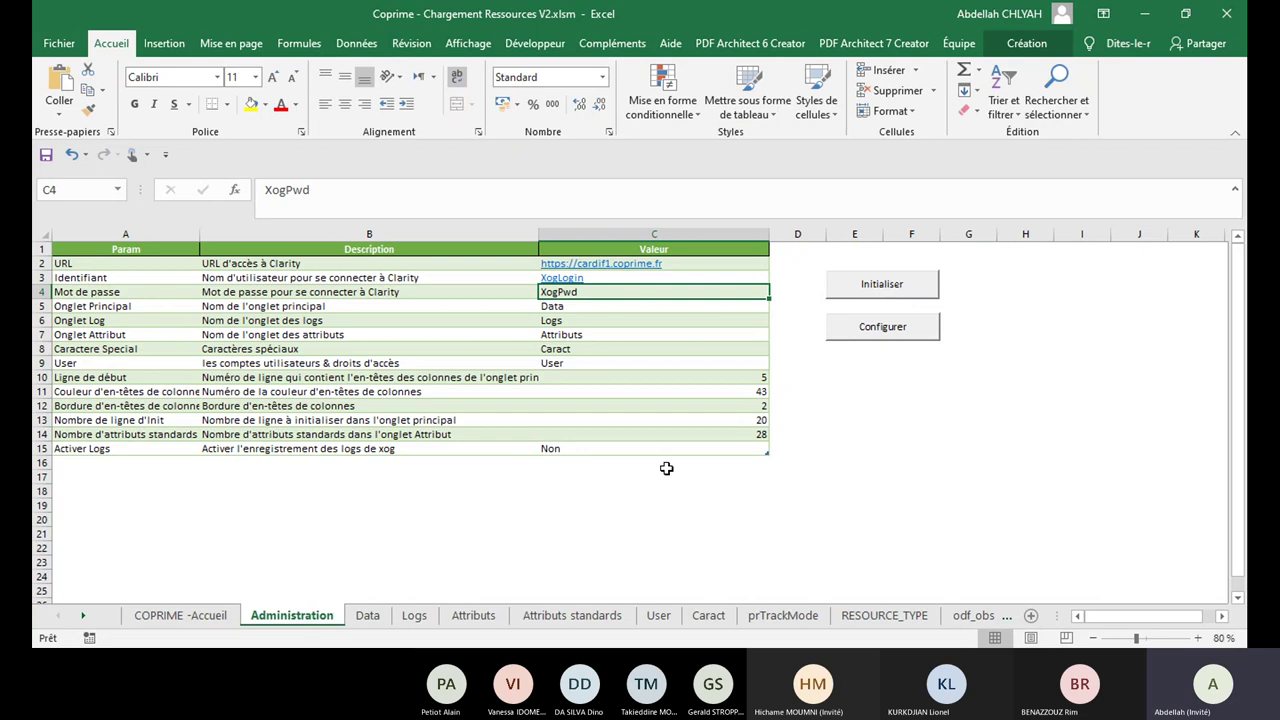
click(493, 617)
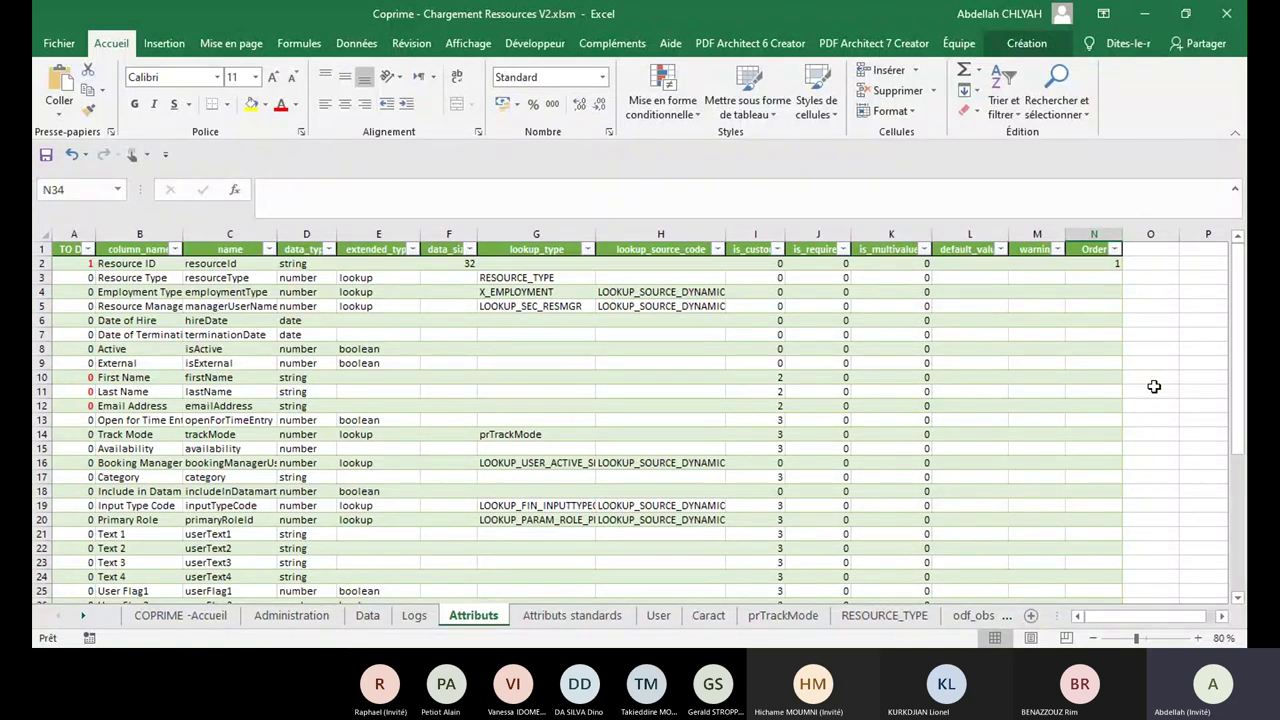
Step: Auto-fit column A on the Attributs sheet so the TO DO header reads fully
click(291, 616)
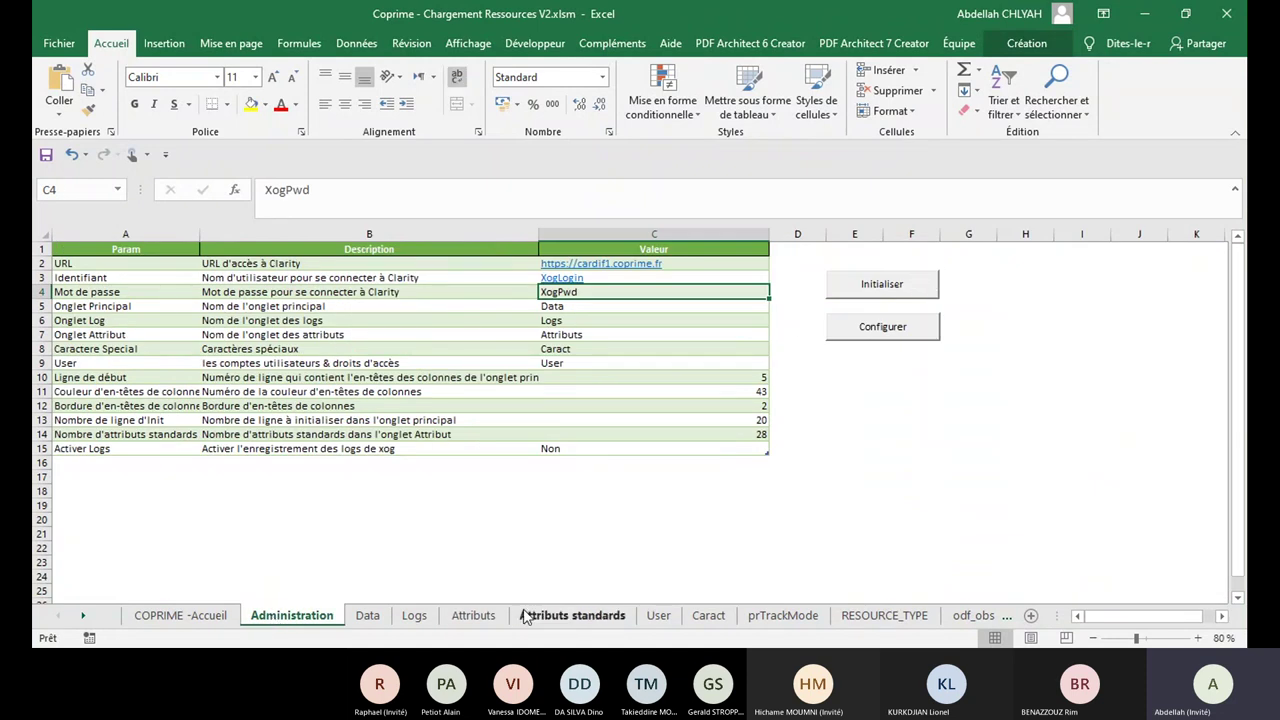
click(478, 616)
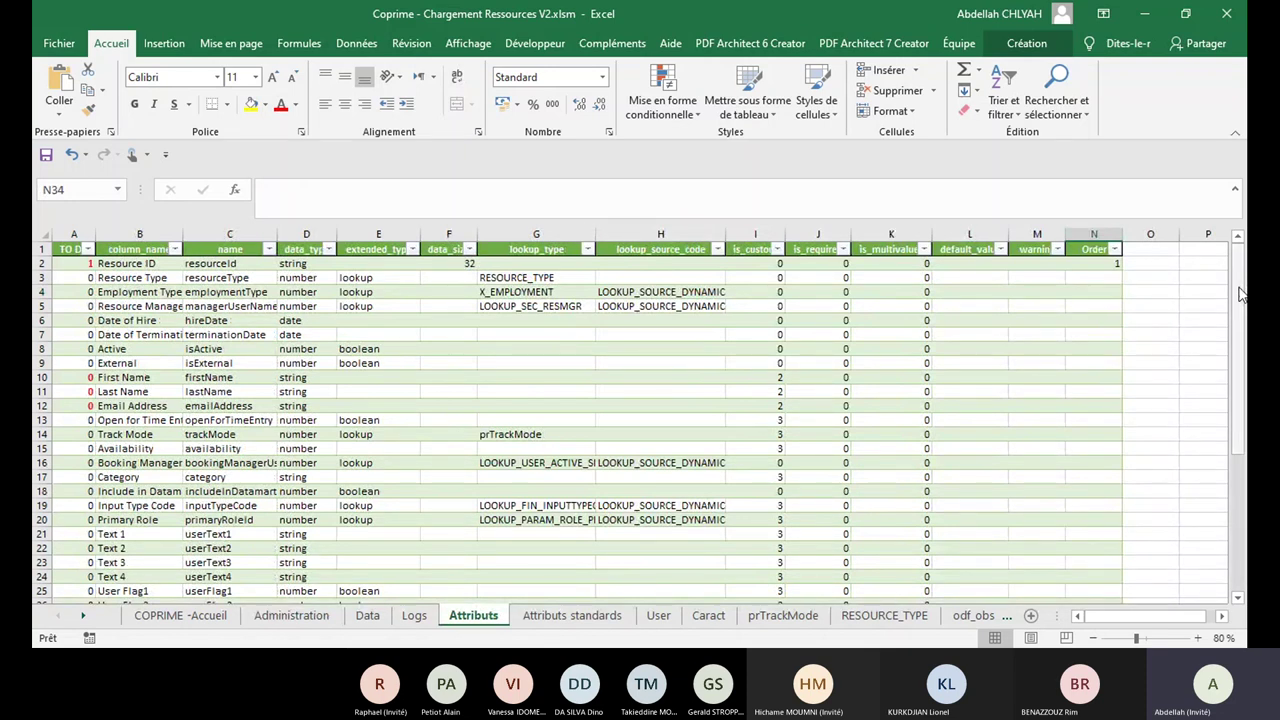
drag(1240, 293, 1237, 255)
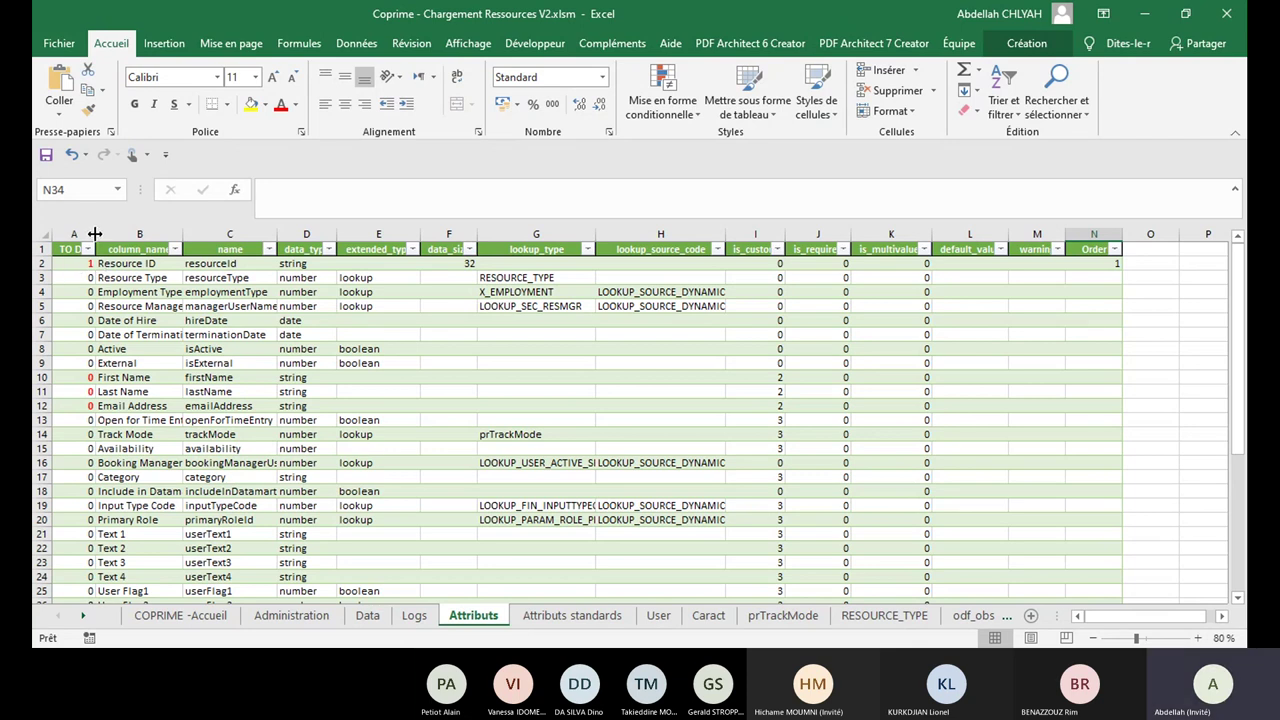
double_click(95, 234)
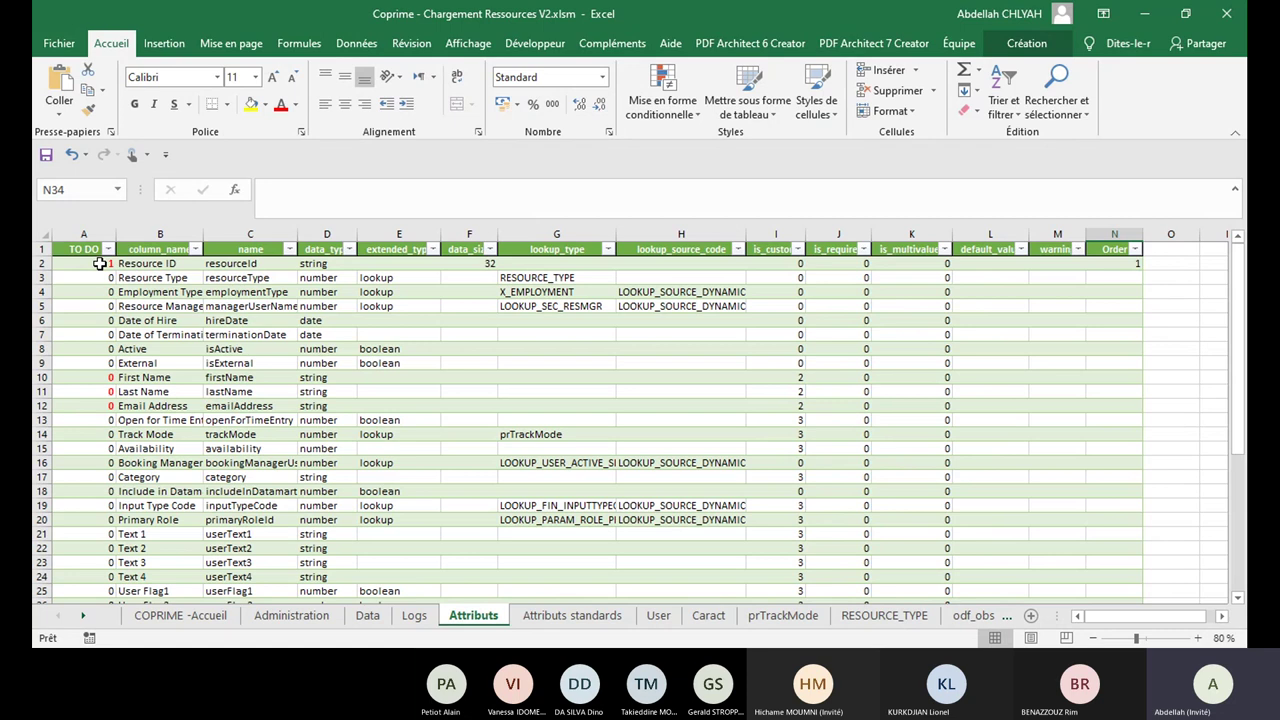
Step: Flag First Name, Last Name, Email Address and Date of Hire with TO DO value 1
click(104, 379)
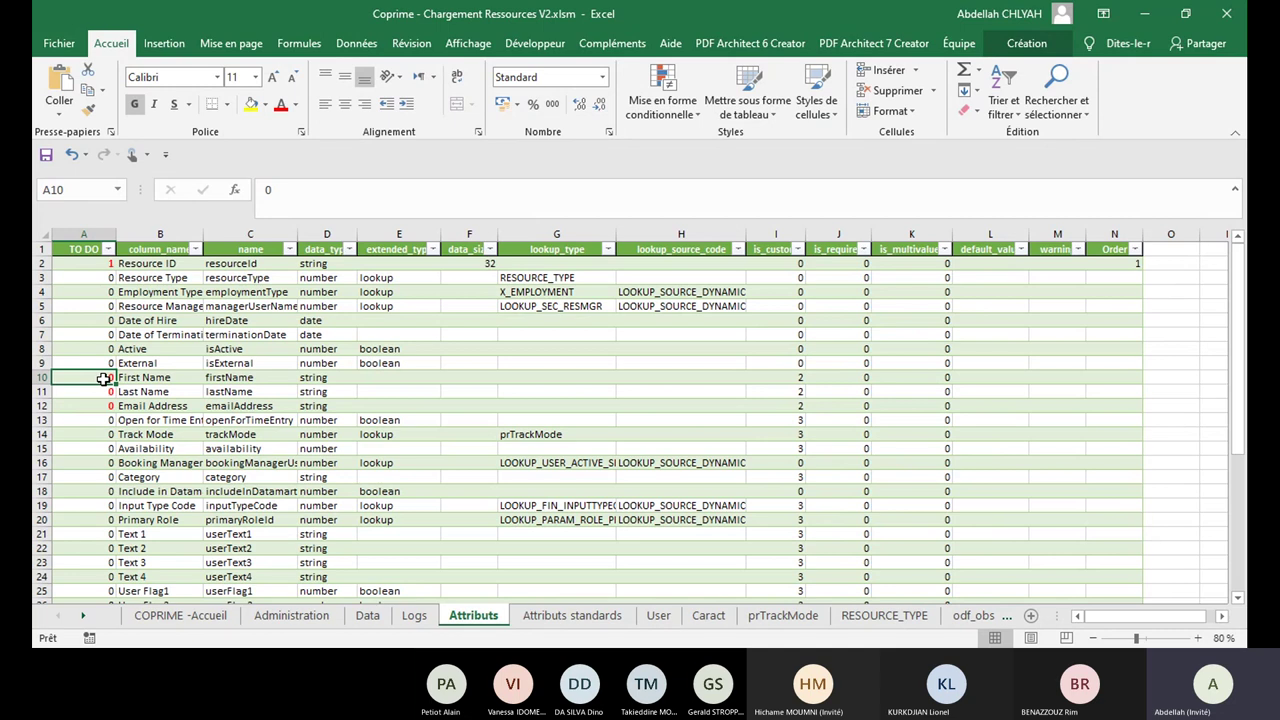
text(1)
click(107, 395)
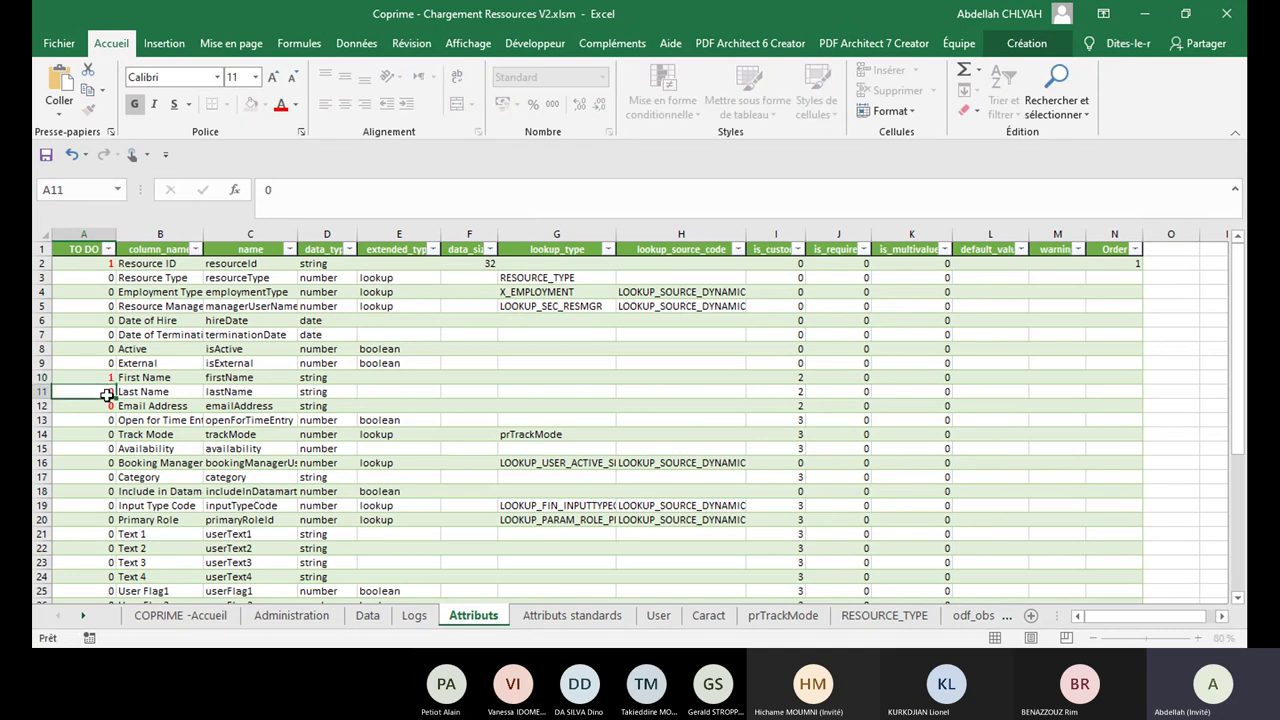
text(1)
click(105, 407)
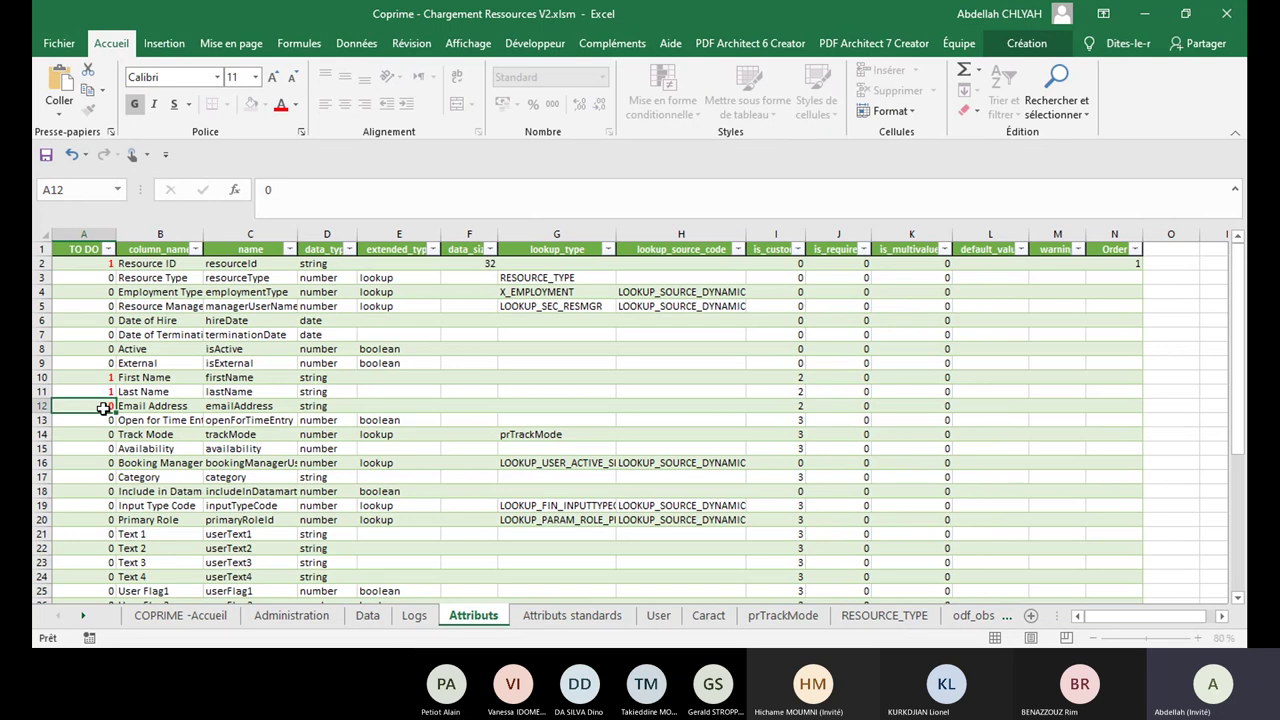
text(1)
click(107, 319)
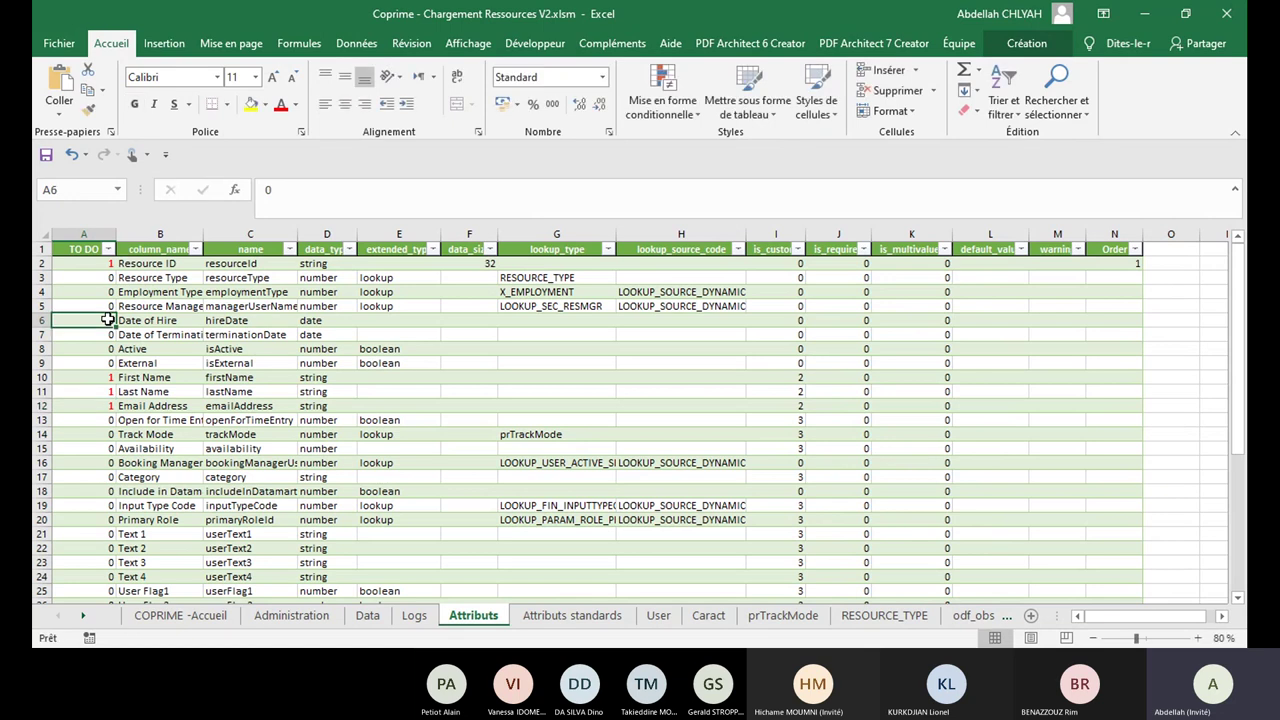
text(1)
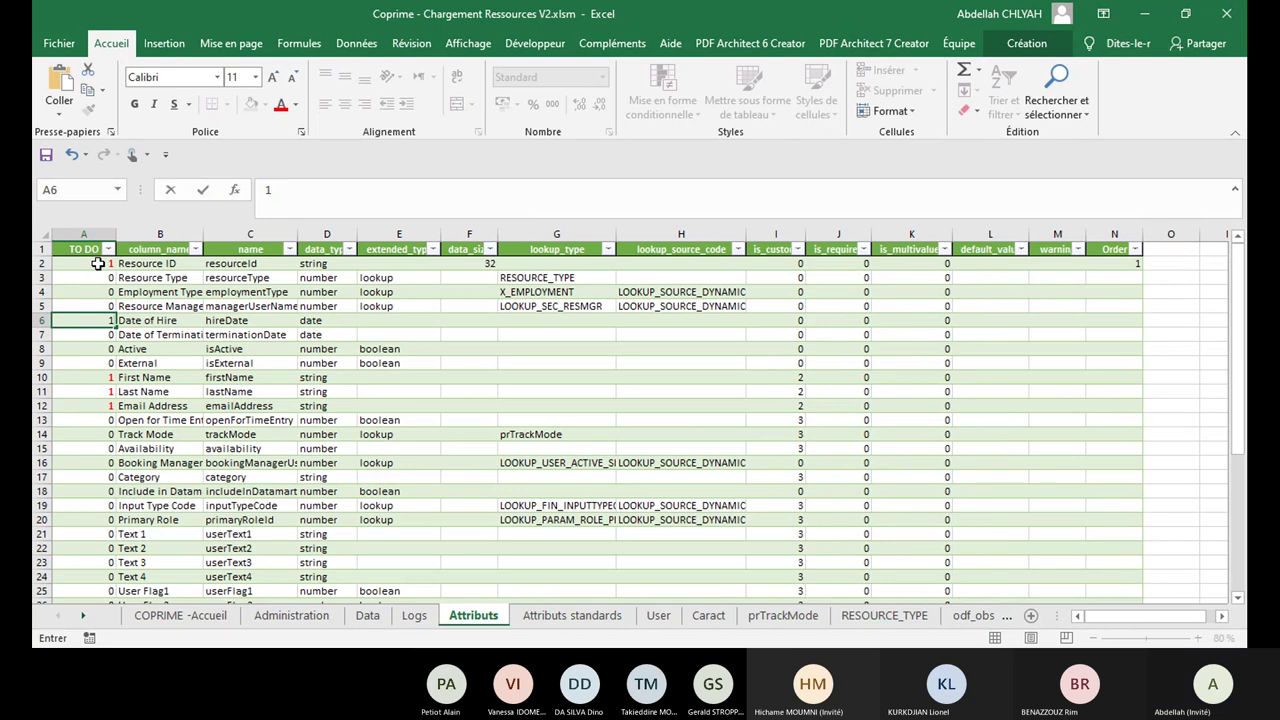
Step: Filter the TO DO column to show only attributes flagged 1
click(108, 249)
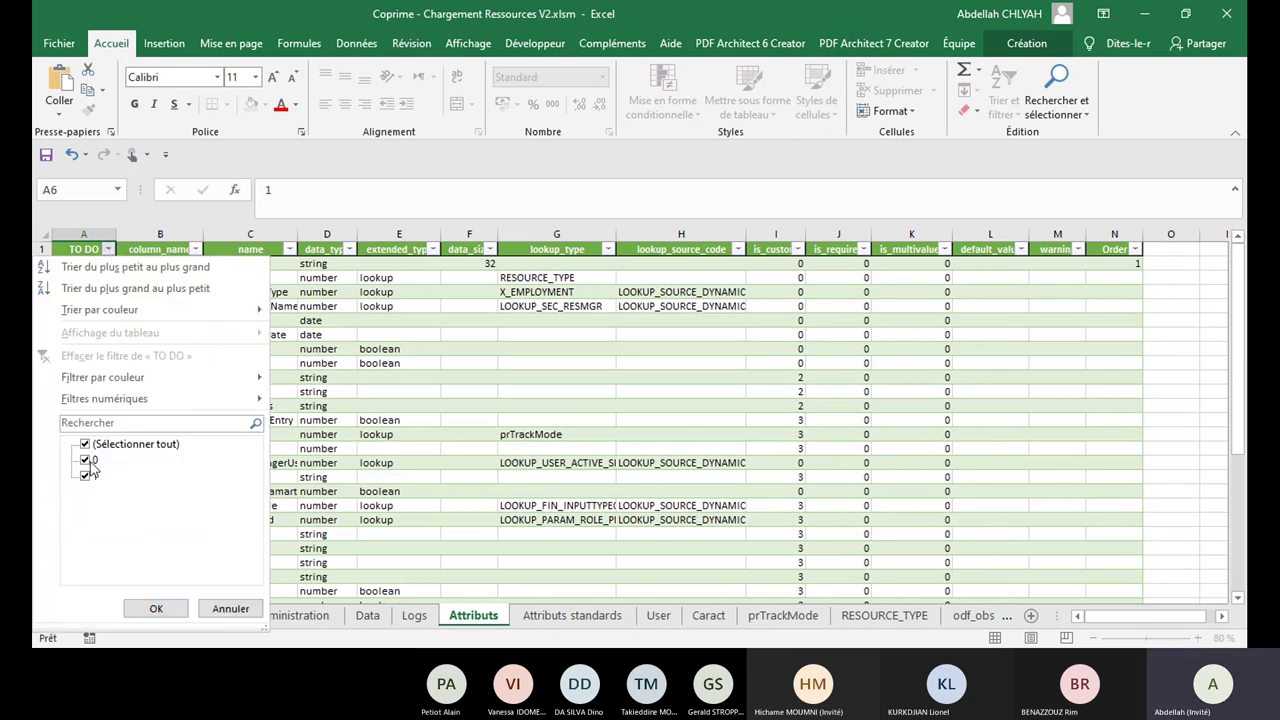
click(92, 461)
click(146, 610)
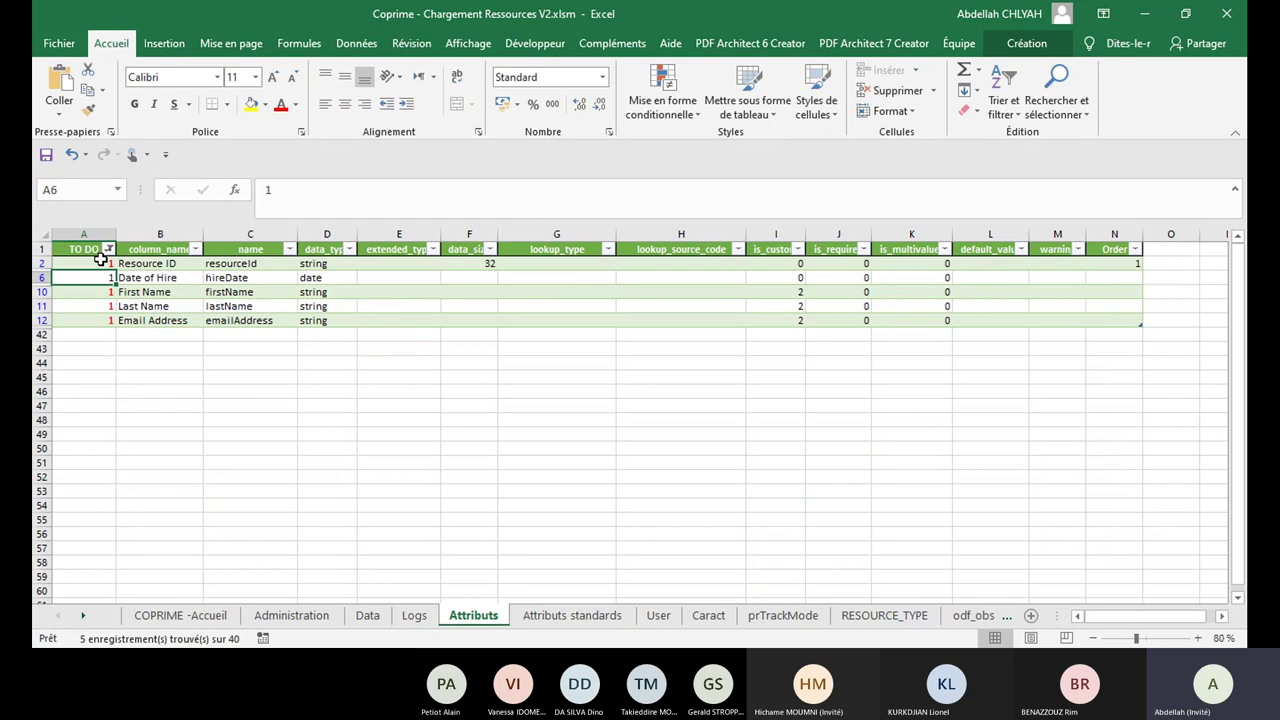
click(1129, 266)
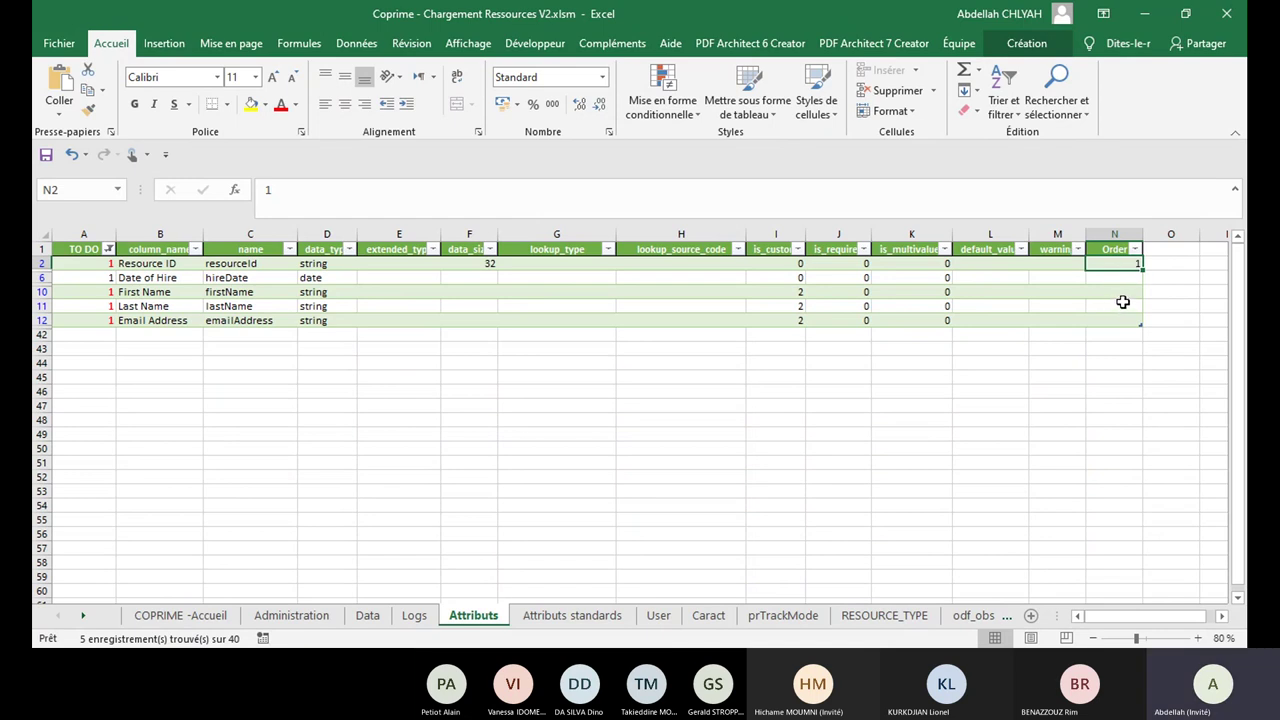
Step: Set Order 2, 3, 4, 5 for First Name, Last Name, Email Address and Date of Hire
click(1128, 292)
text(2)
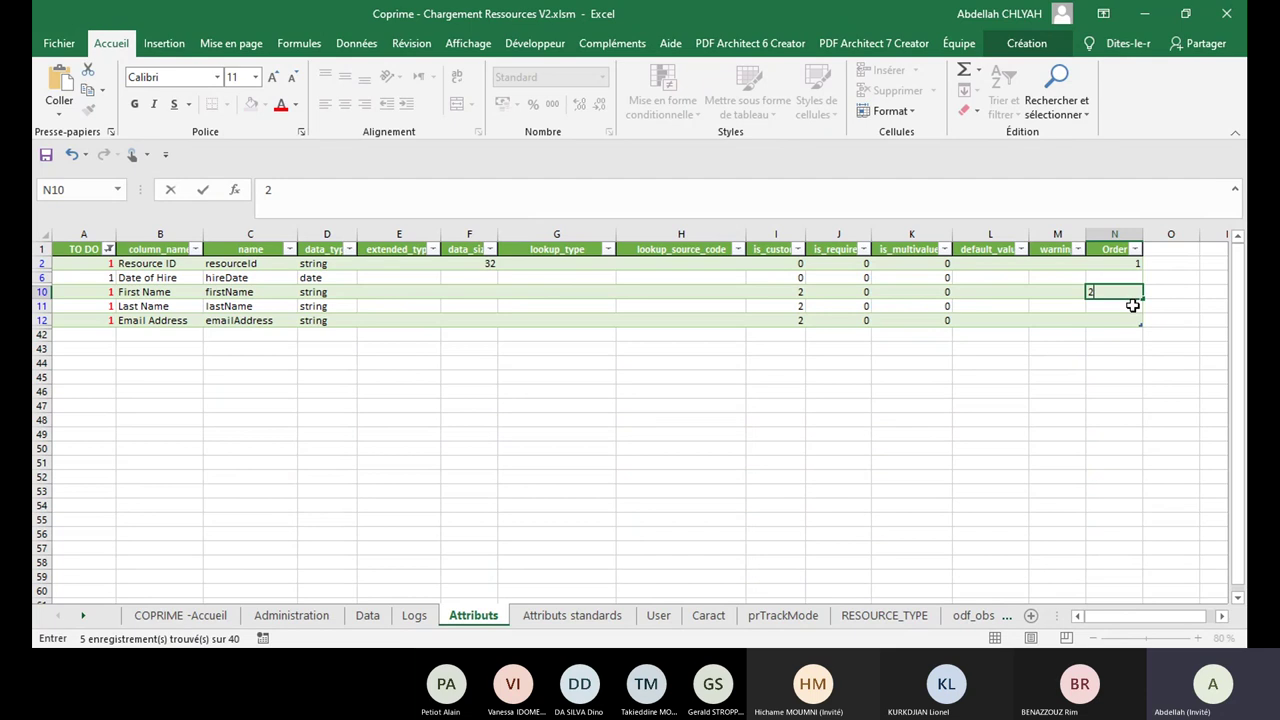
click(1133, 303)
text(3)
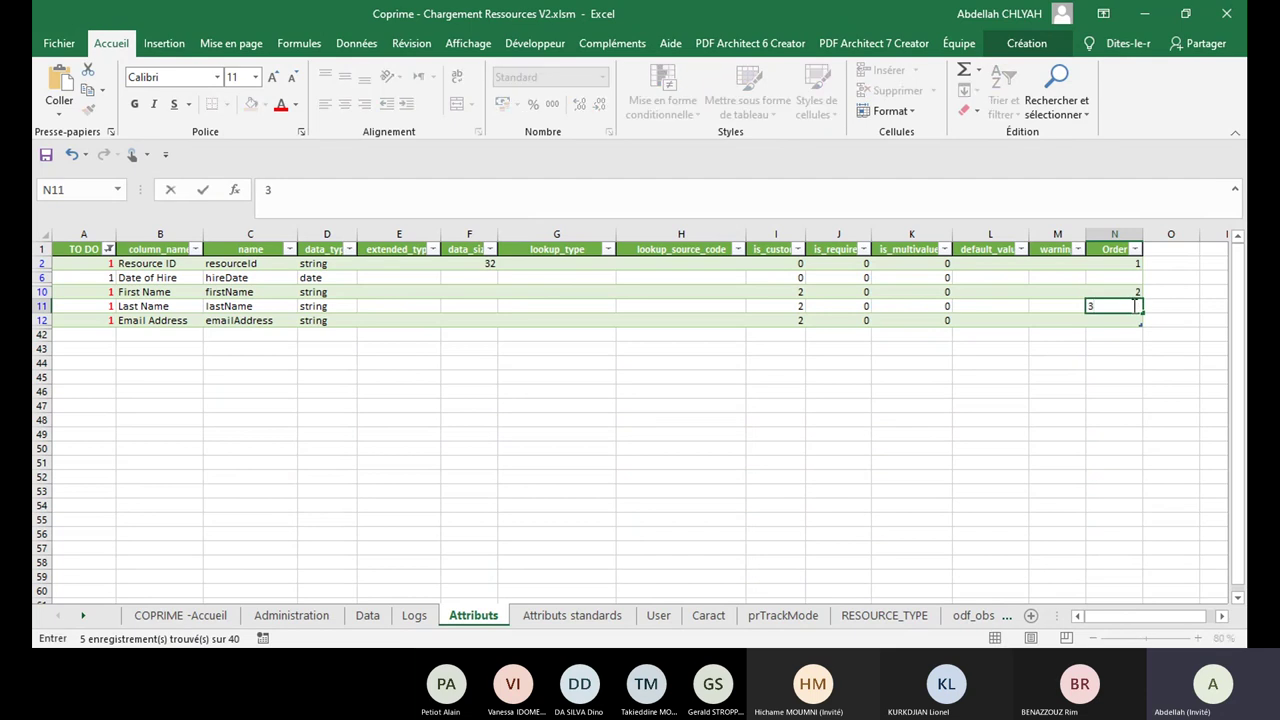
click(1131, 321)
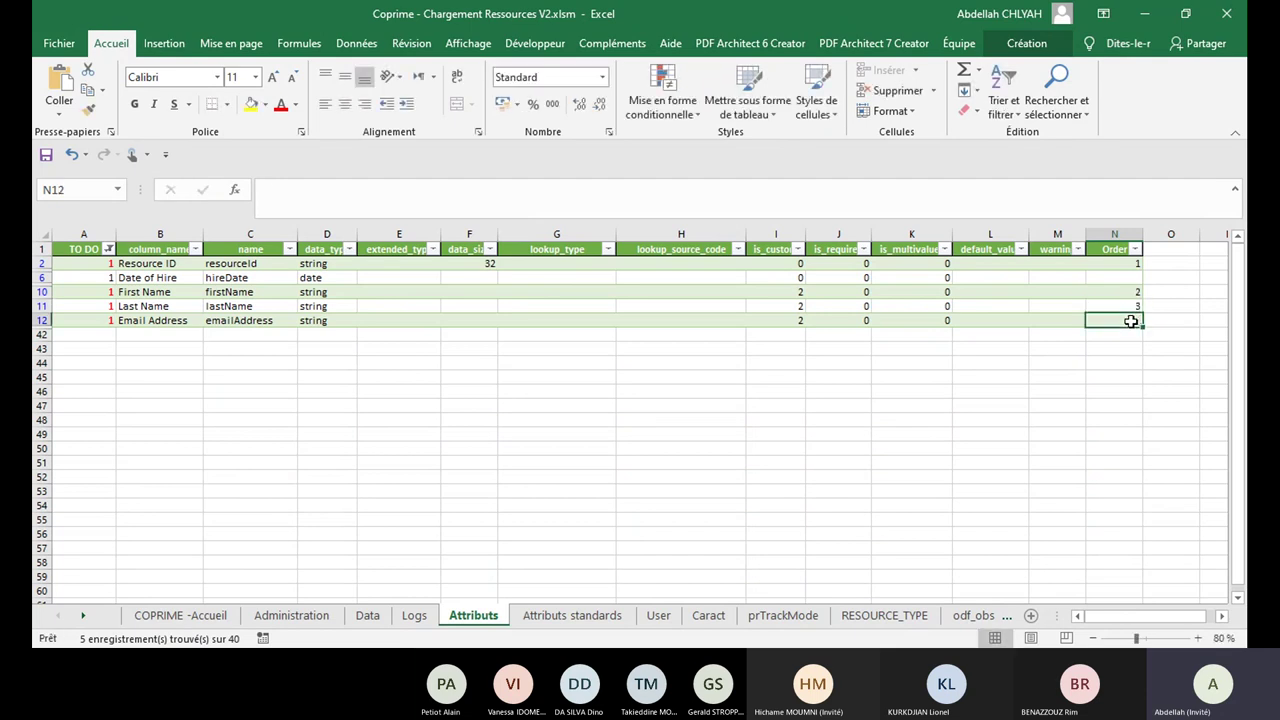
text(4)
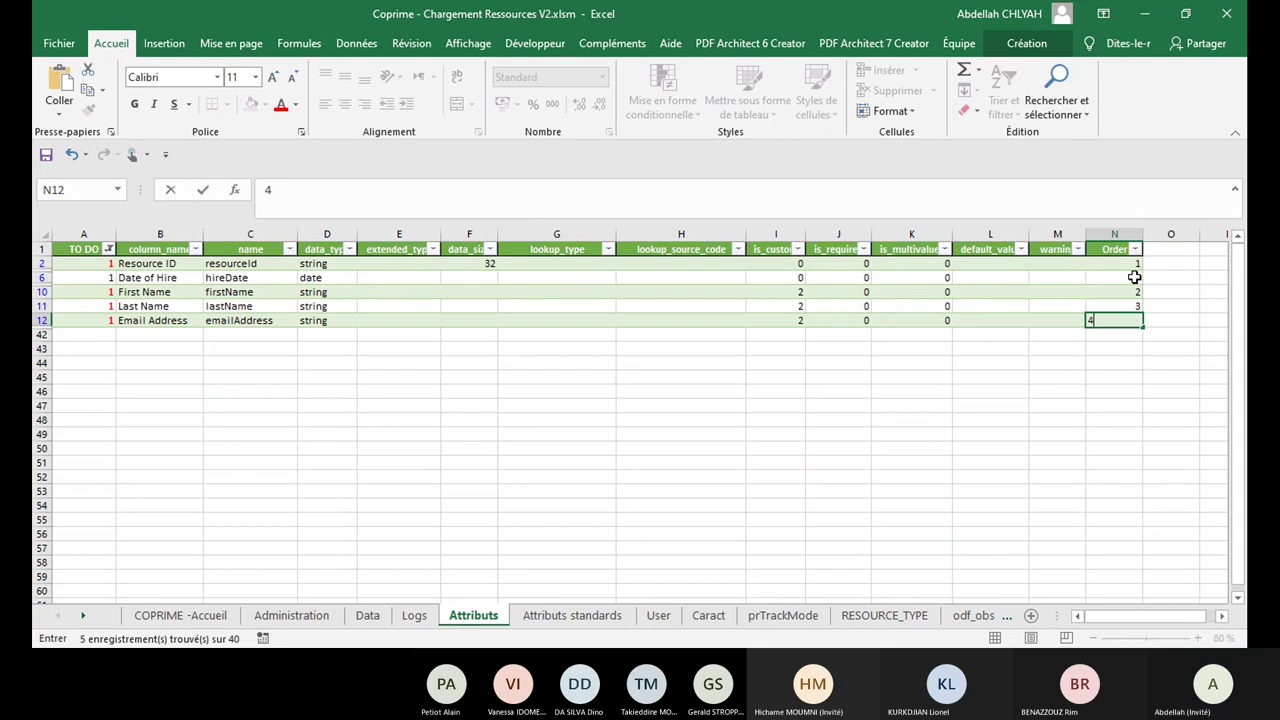
click(1135, 277)
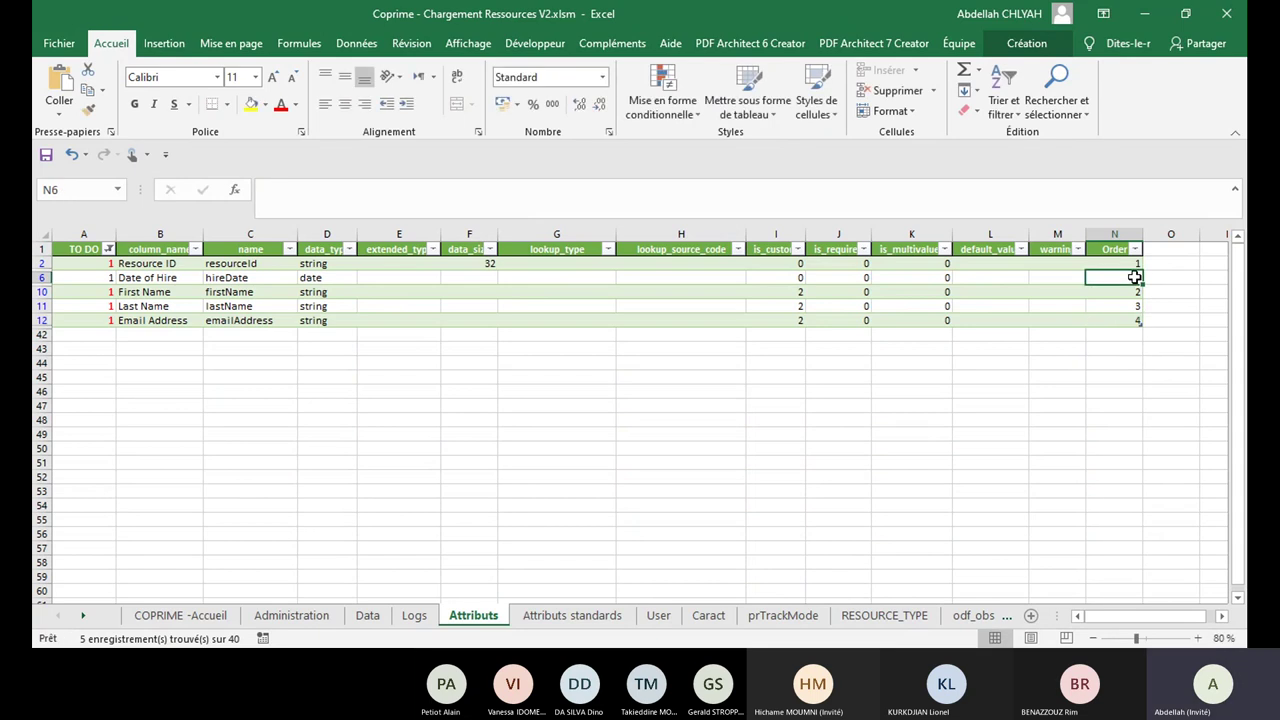
text(5)
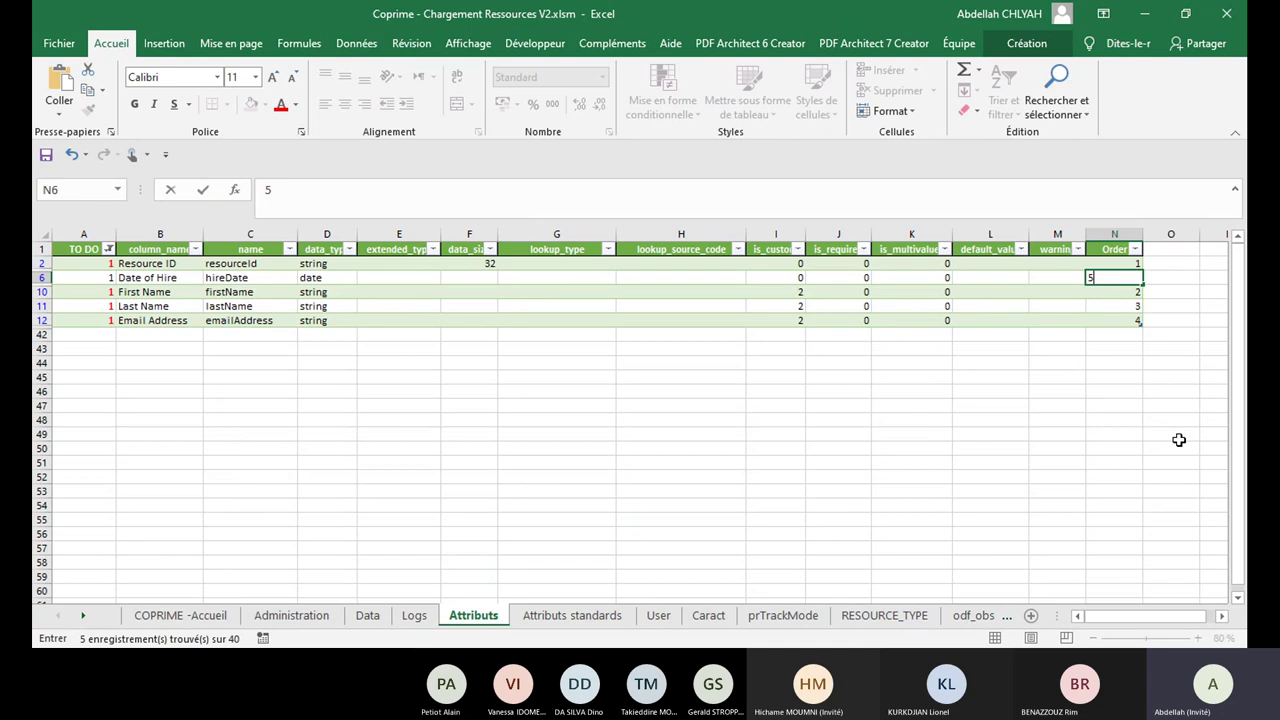
click(1179, 441)
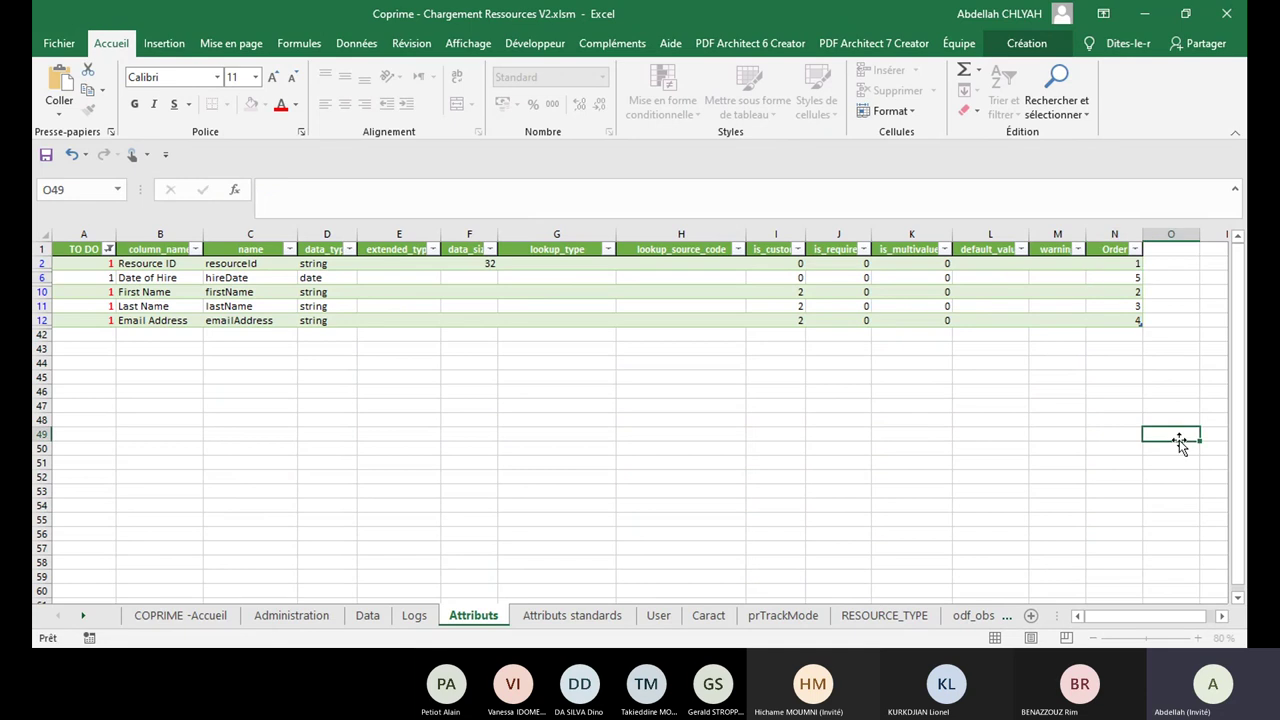
Step: Clear the TO DO filter and run Configurer on Administration to rebuild the Data headers
click(108, 248)
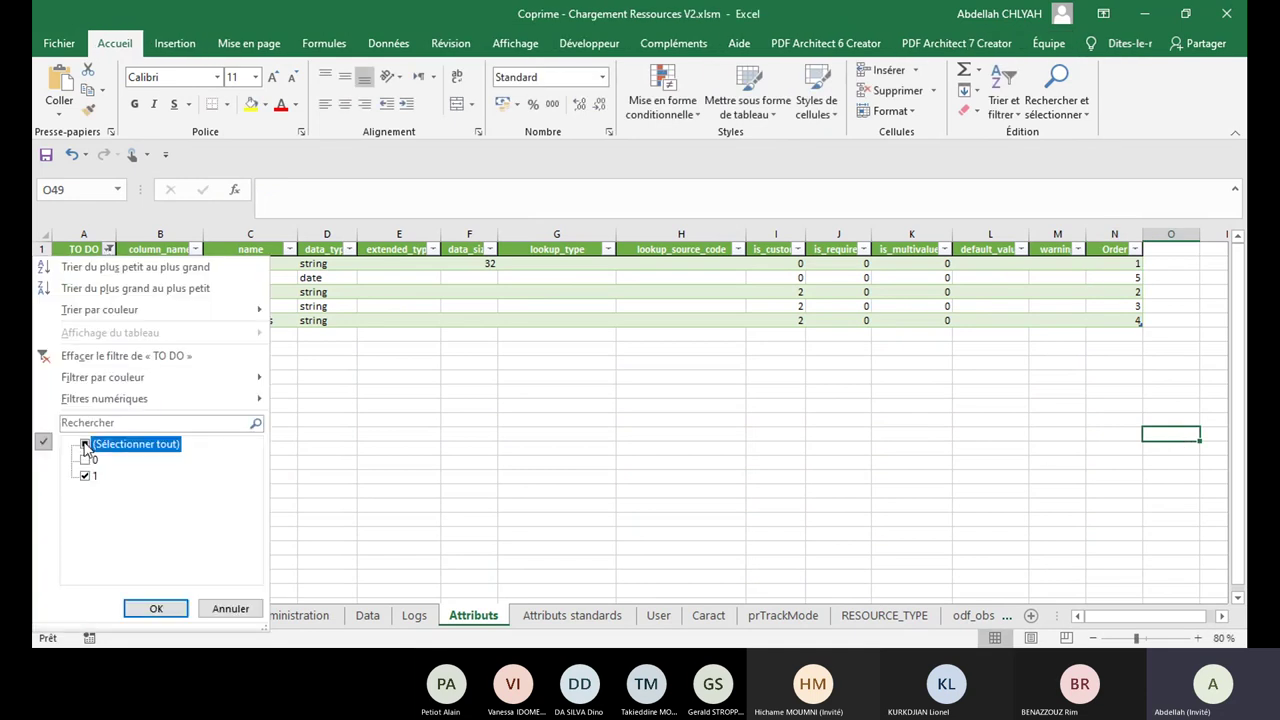
click(156, 609)
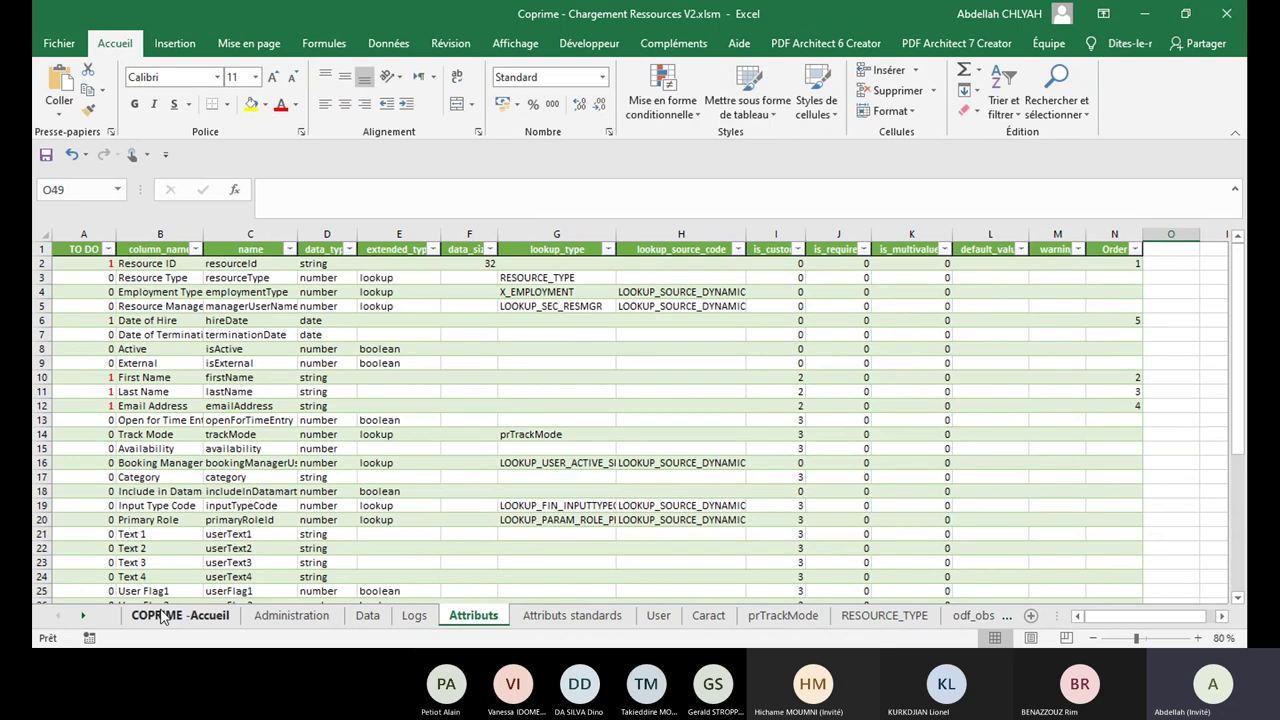
click(292, 615)
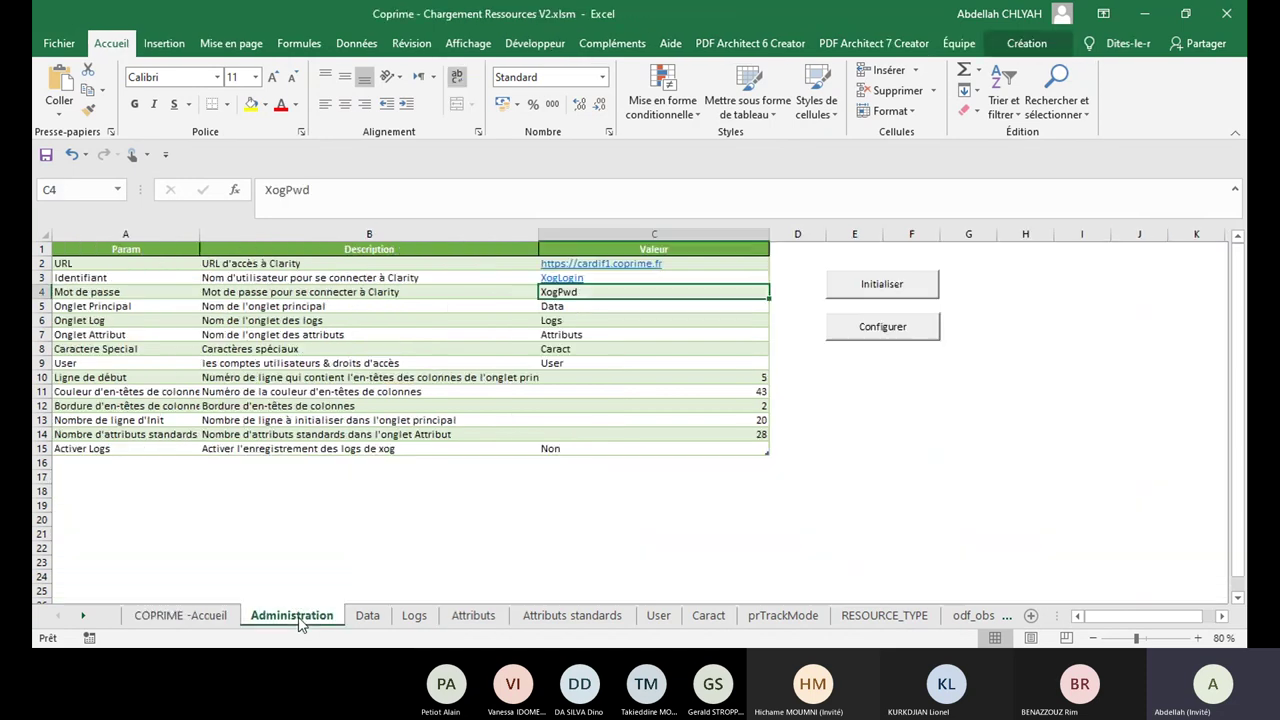
click(893, 334)
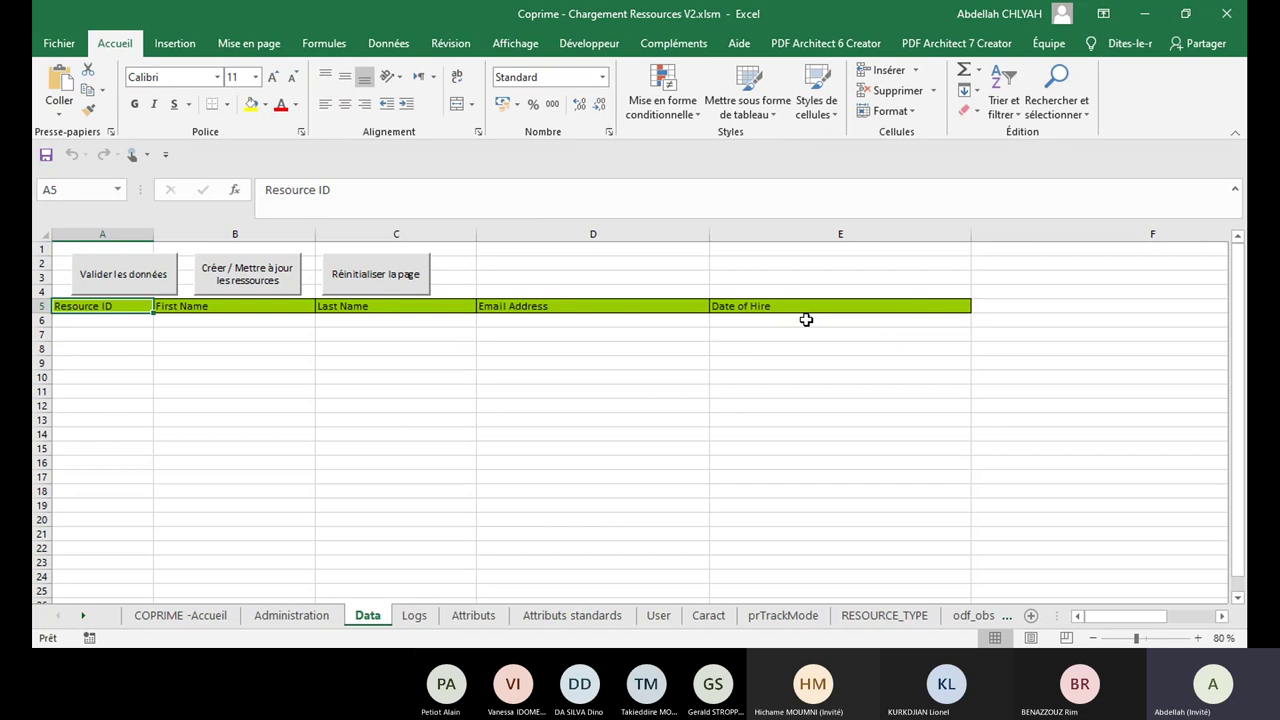
Step: Enter res1 and first name res1_Fname in row 6 of the Data sheet
click(85, 319)
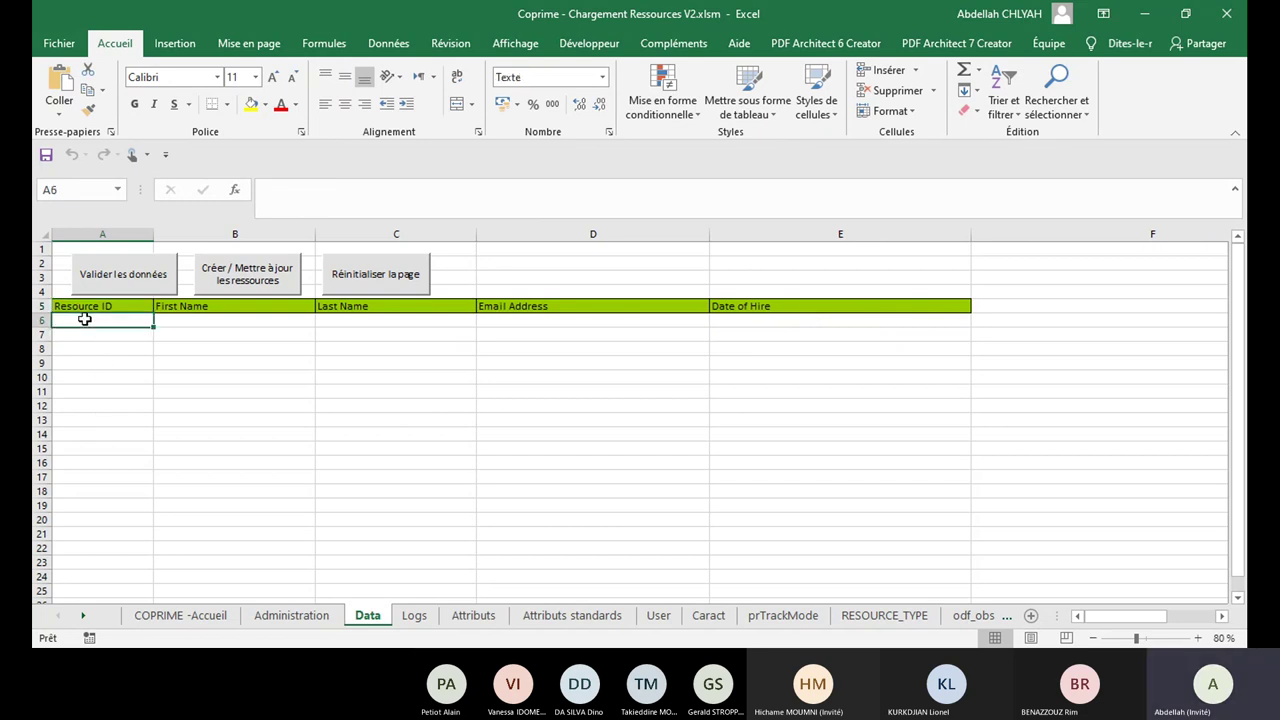
text(res1)
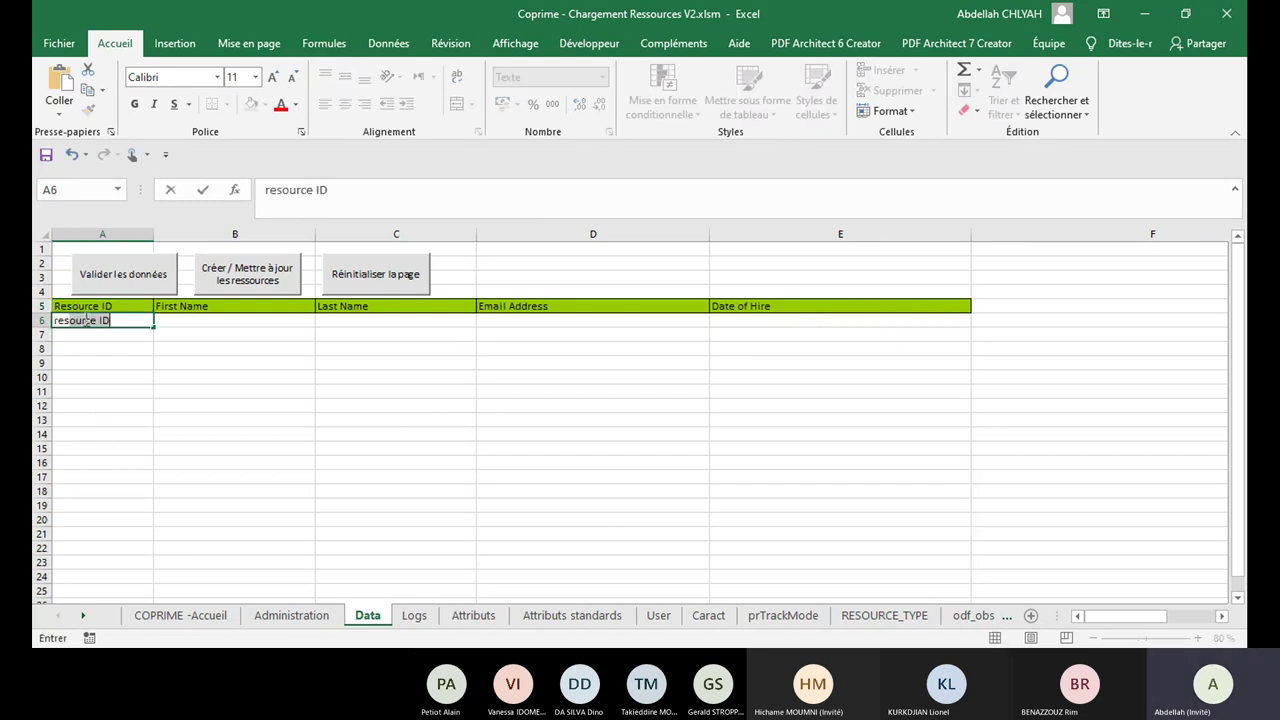
key(Tab)
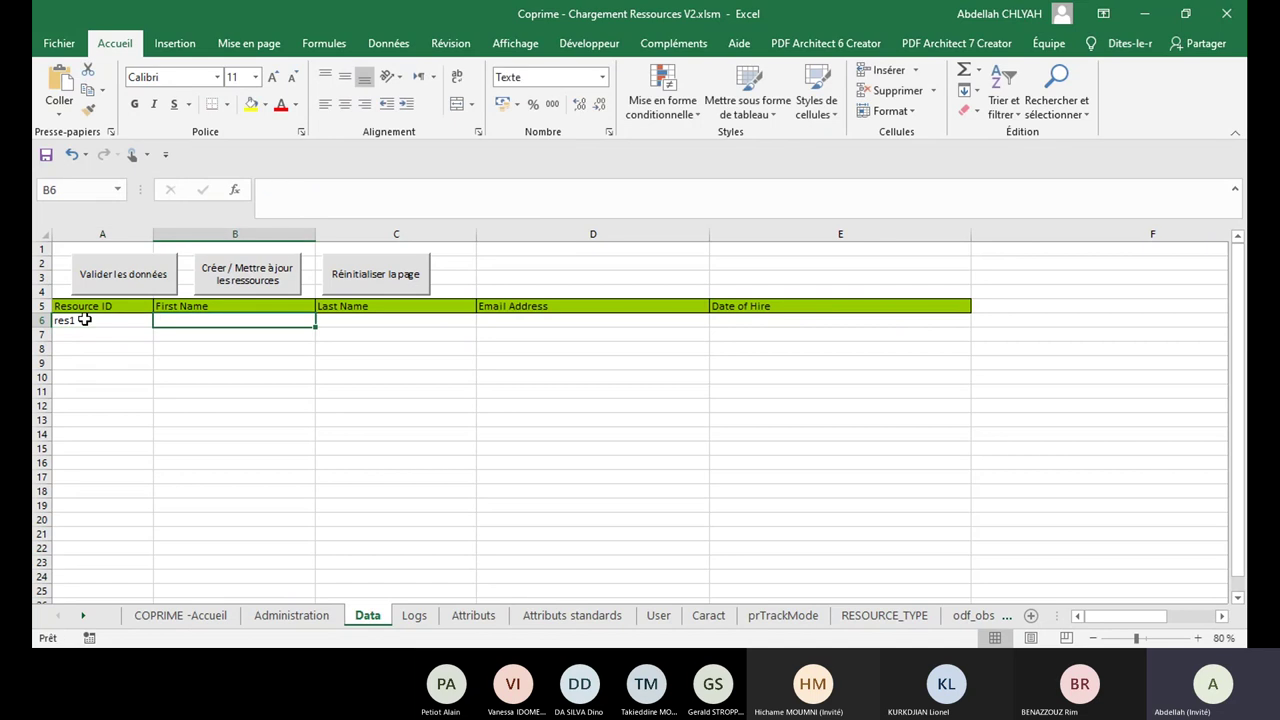
text(res)
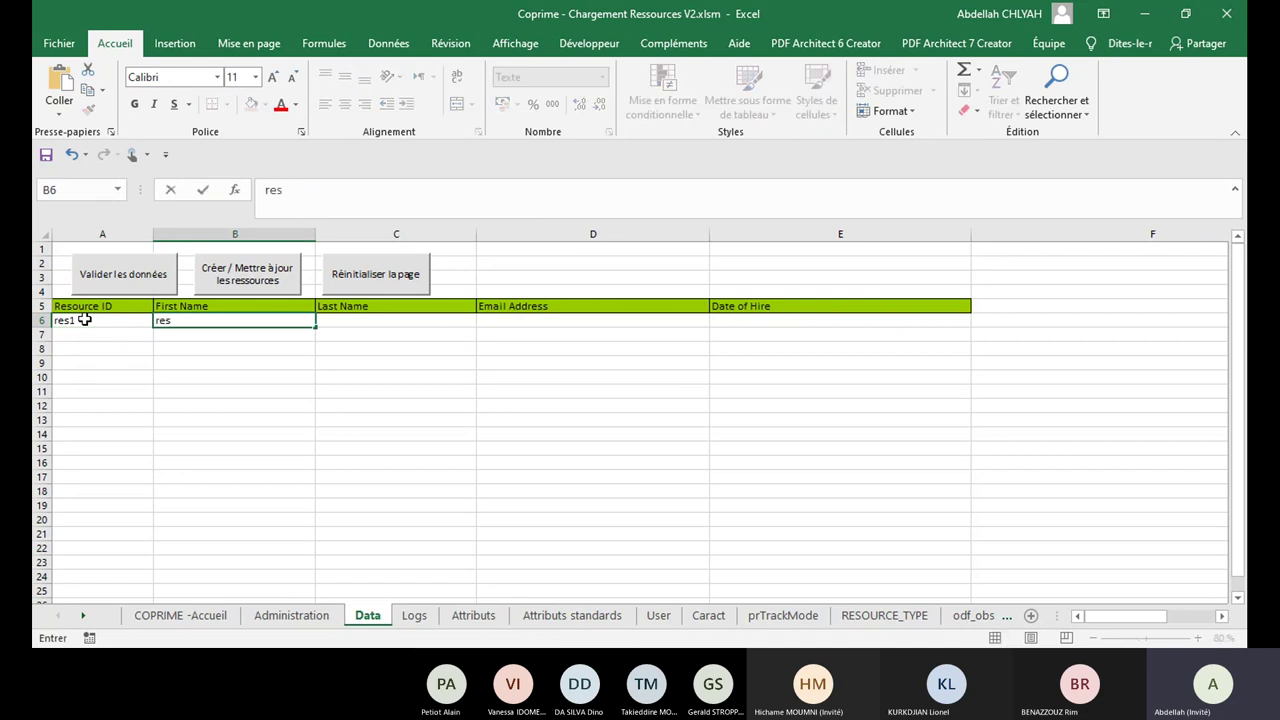
text(1_name)
key(Tab)
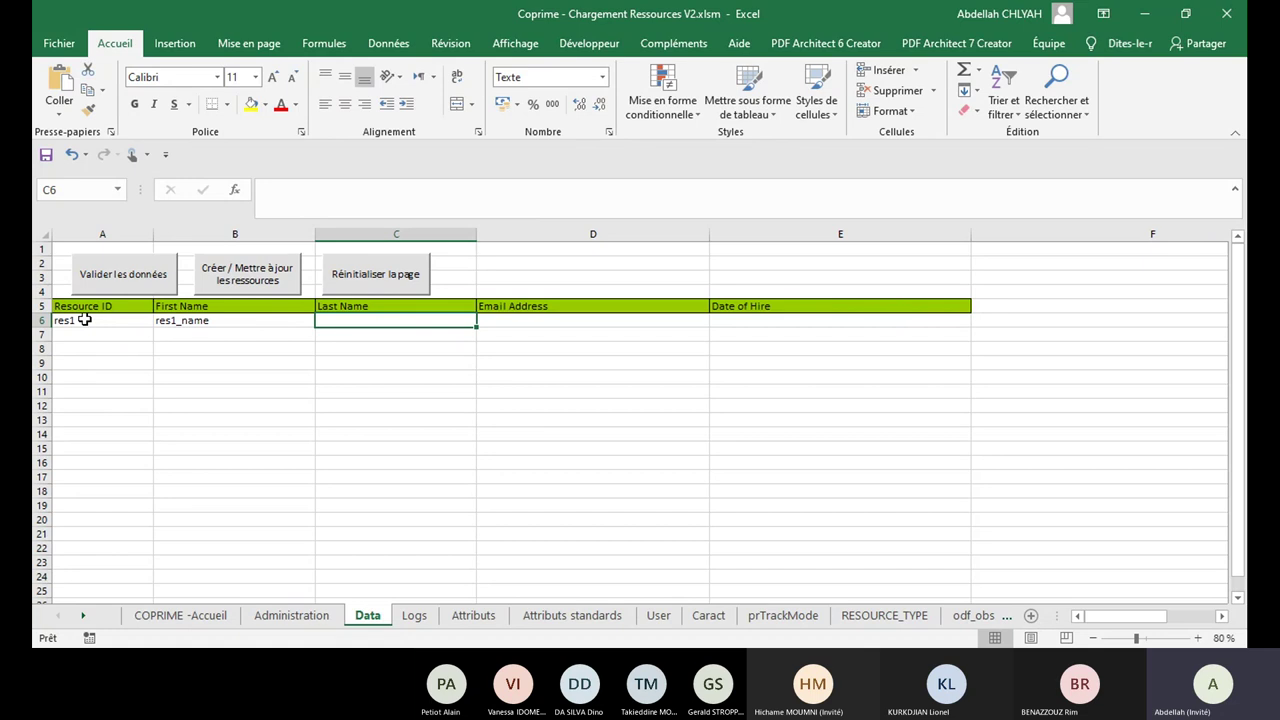
click(221, 320)
double_click(221, 320)
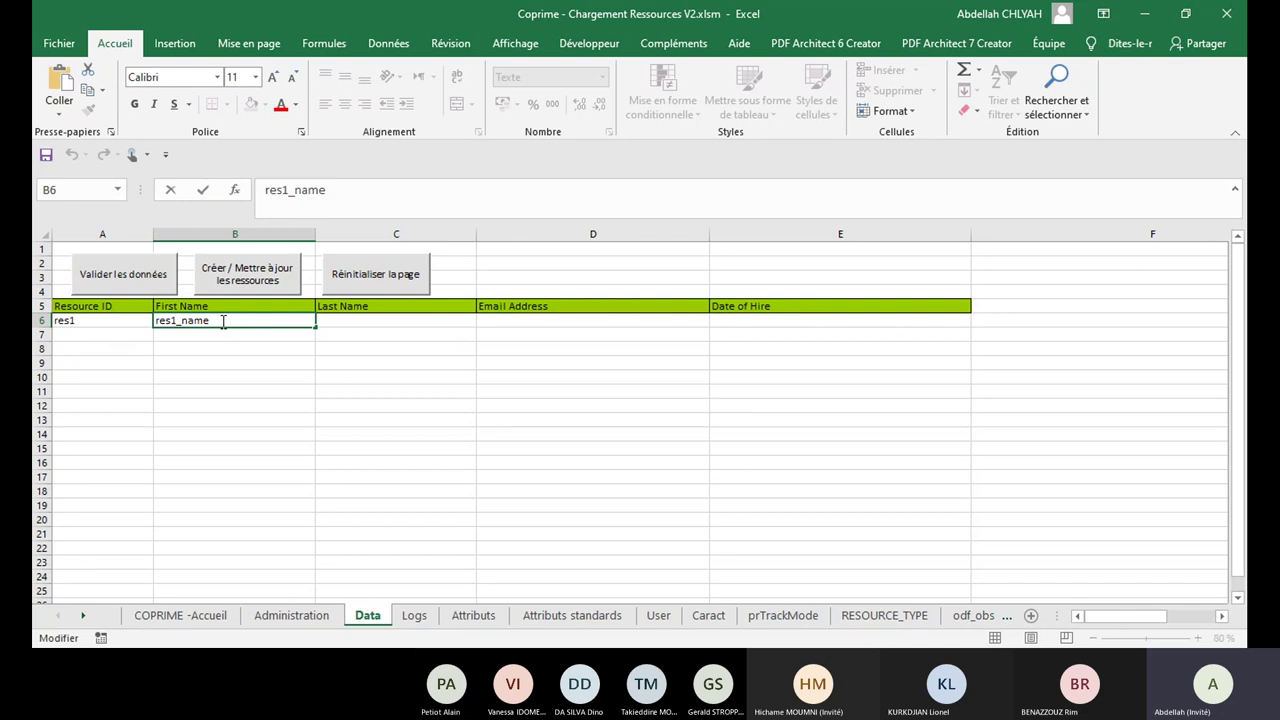
key(Left)
key(Left)
key(Left)
key(Left)
text(F)
click(345, 321)
Step: Fill in last name res1_Lname, e-mail @ and hire date 09/10/2020
text(res1_)
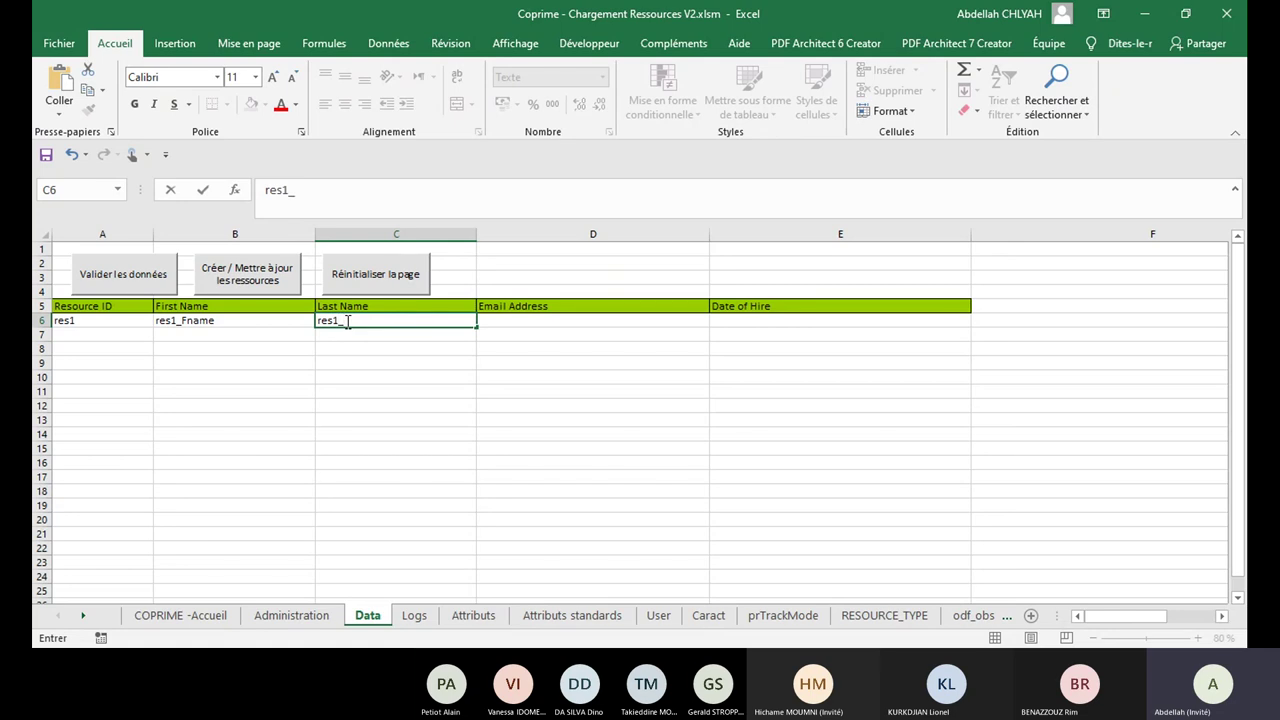
text(Lname)
key(Tab)
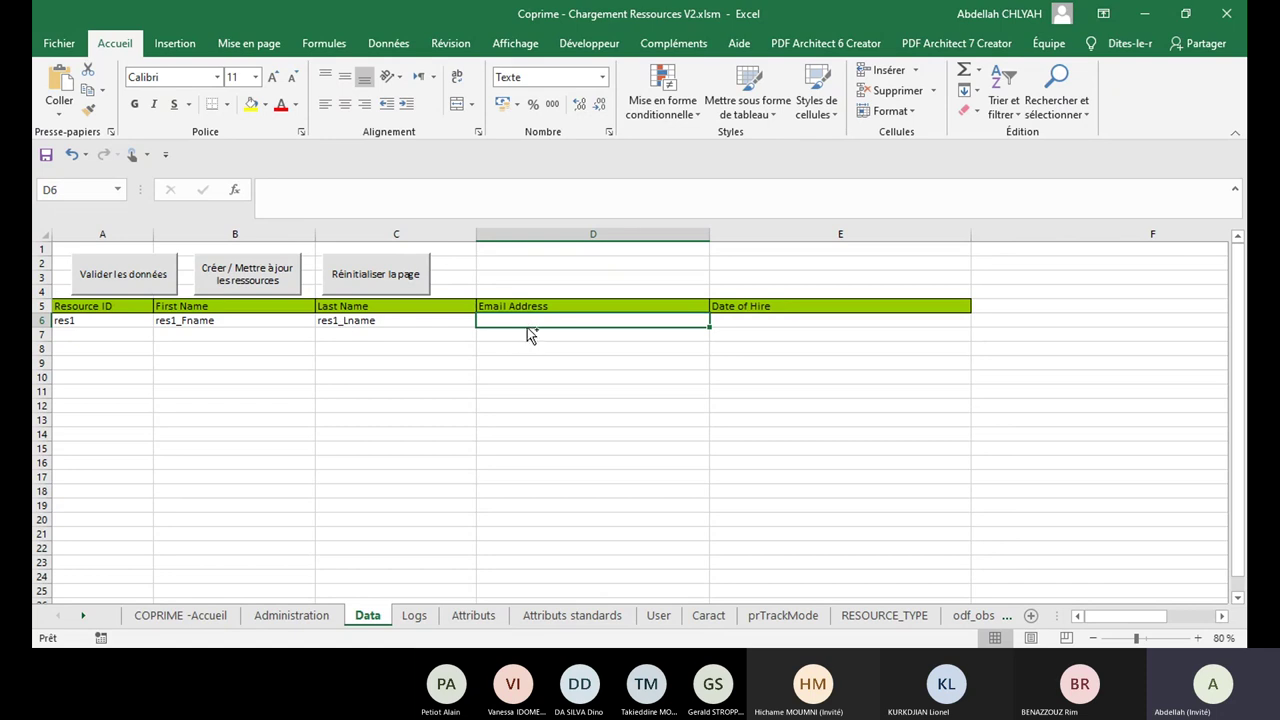
text(@)
key(Tab)
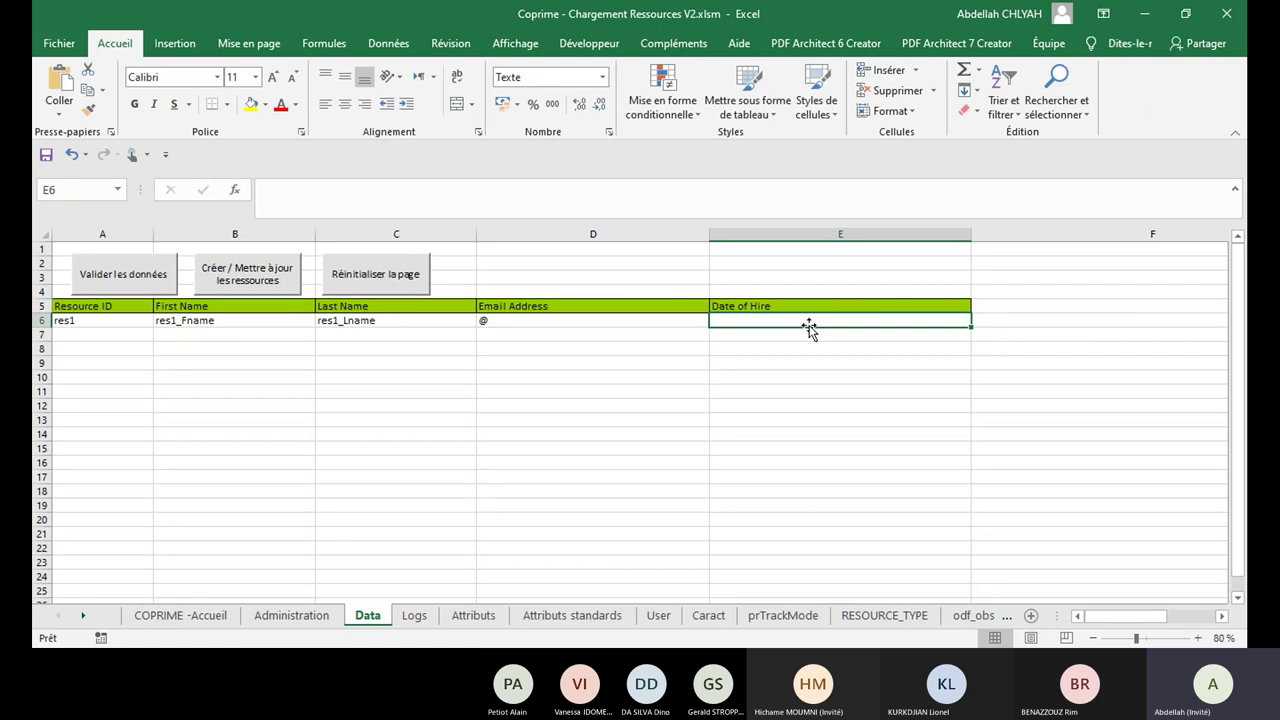
text(09/)
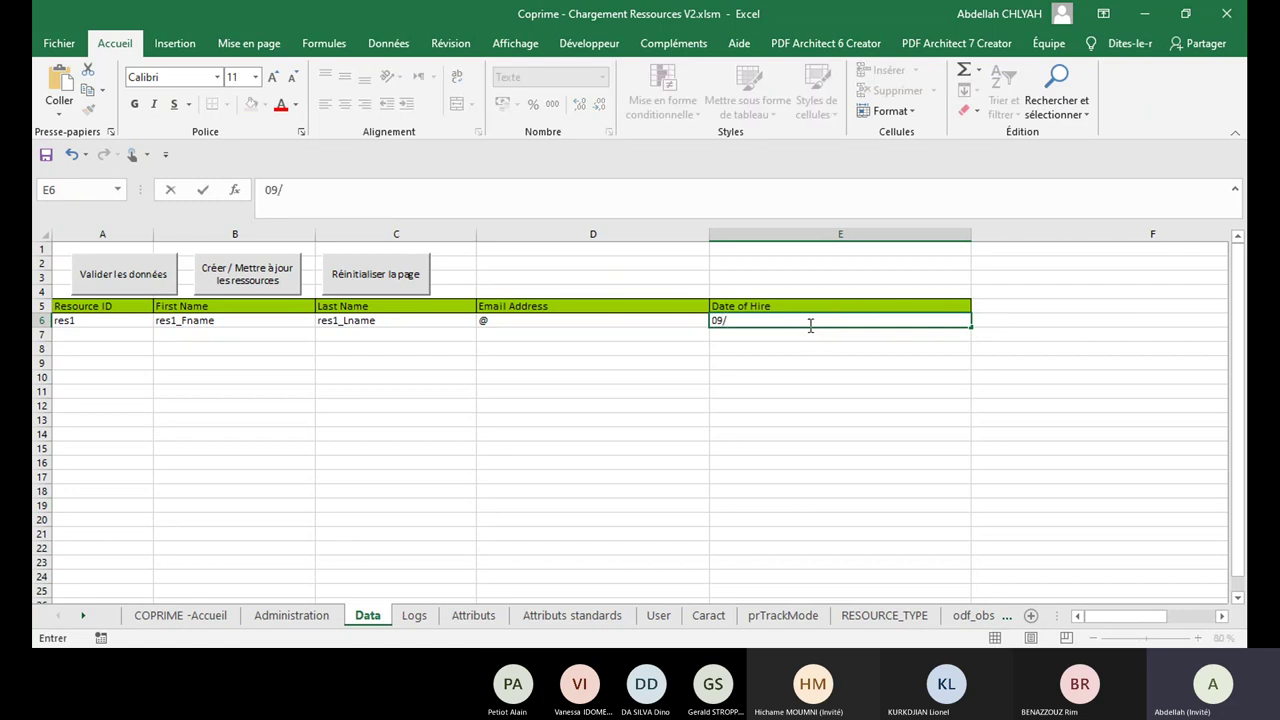
text(10/2020)
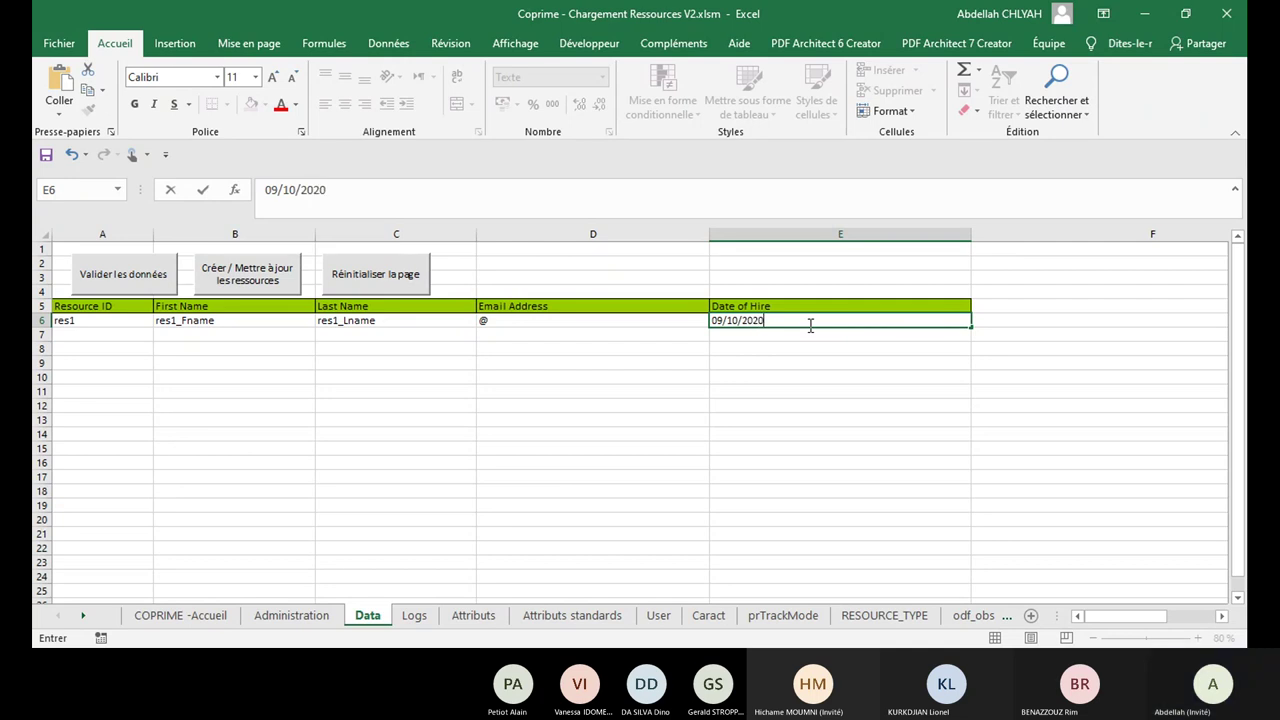
key(Return)
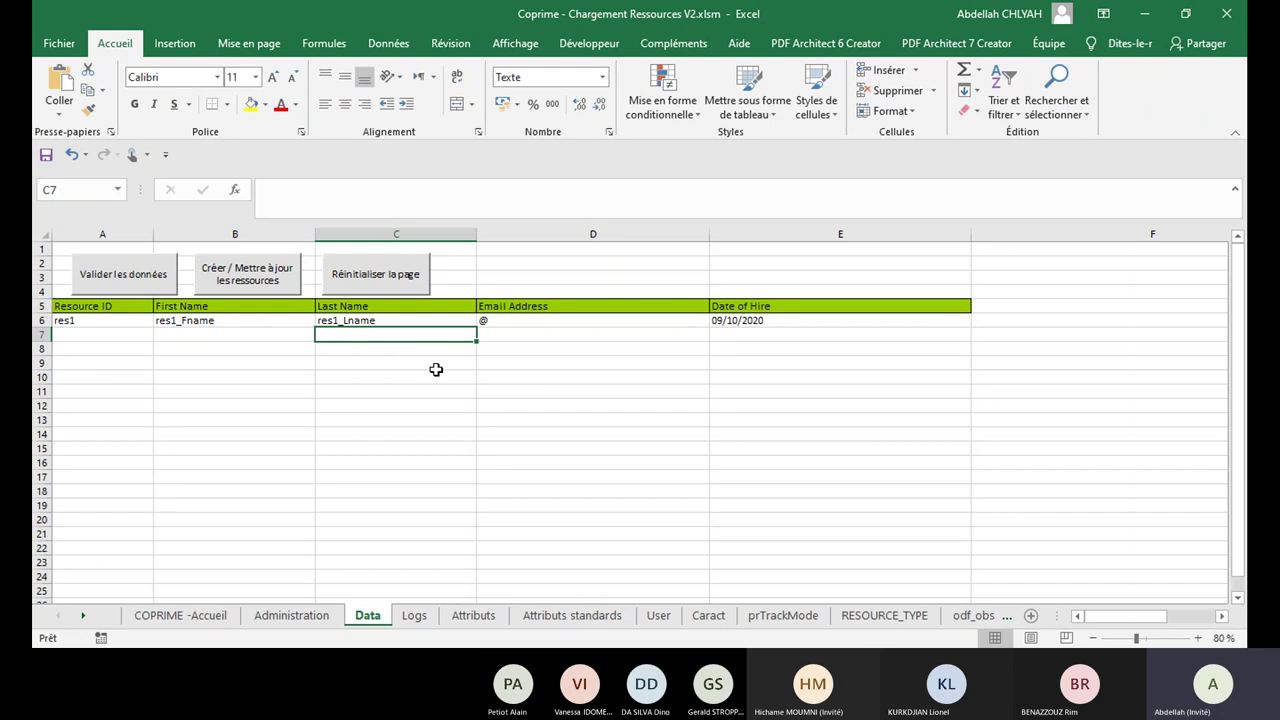
Step: Run 'Créer / Mettre à jour les ressources' for the res1 row and return to Data
click(255, 266)
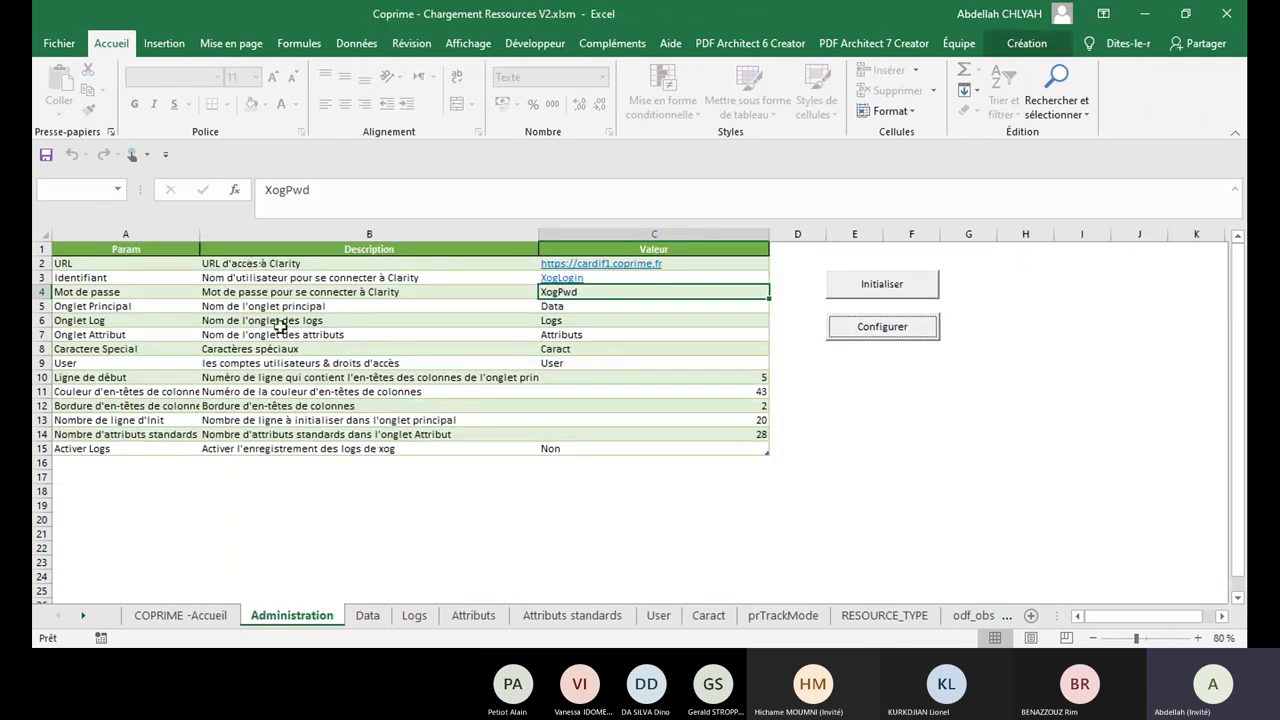
click(365, 616)
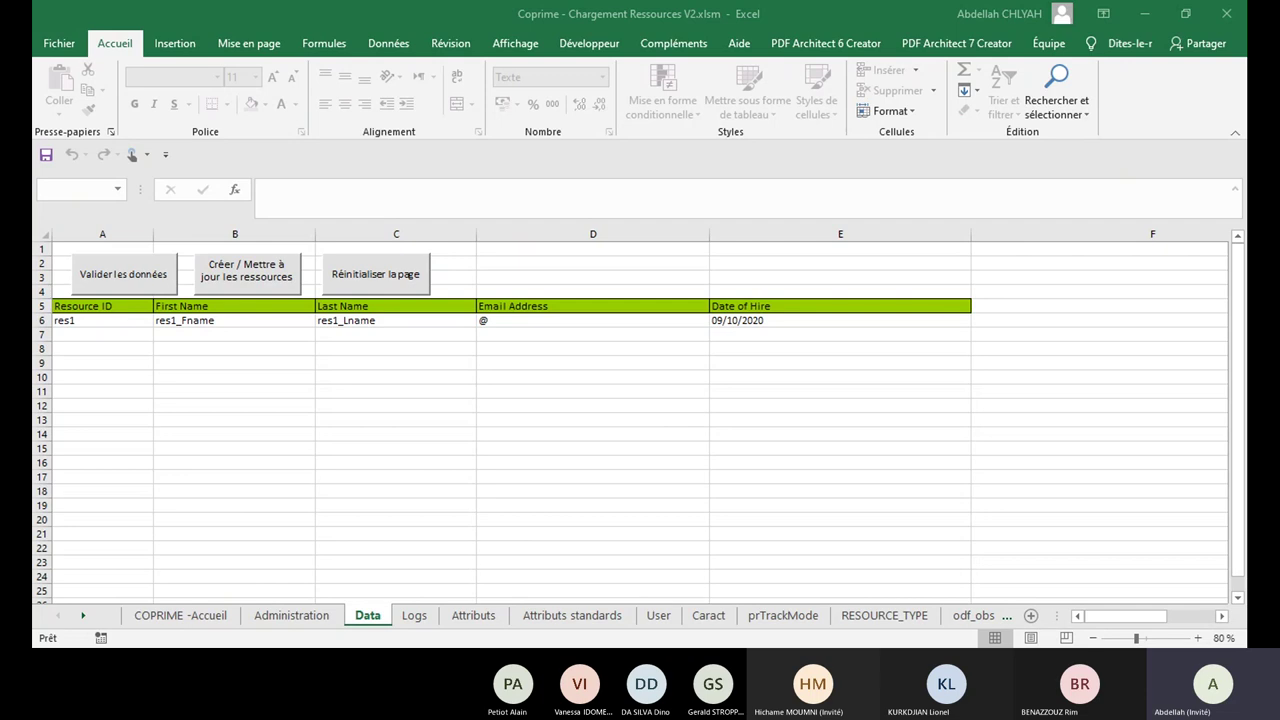
click(246, 270)
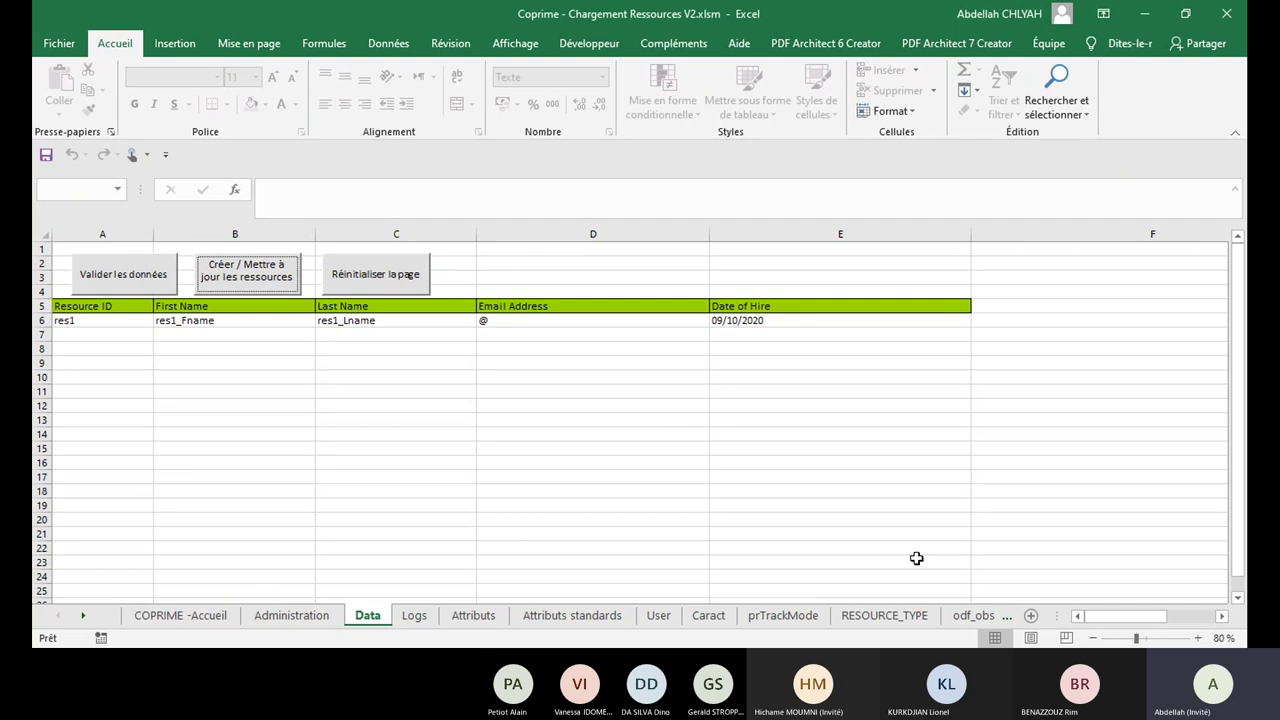
click(597, 411)
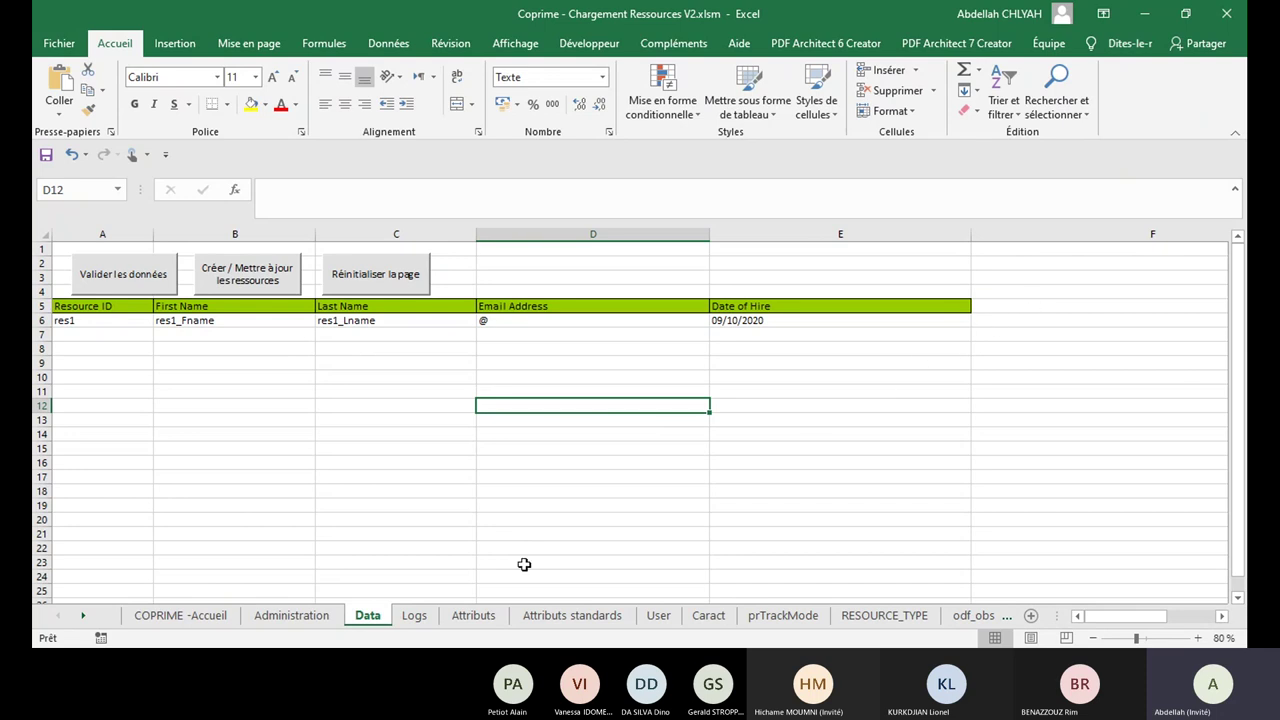
Step: Set the TO DO flag of Department OBS to 1 on the Attributs sheet
click(482, 622)
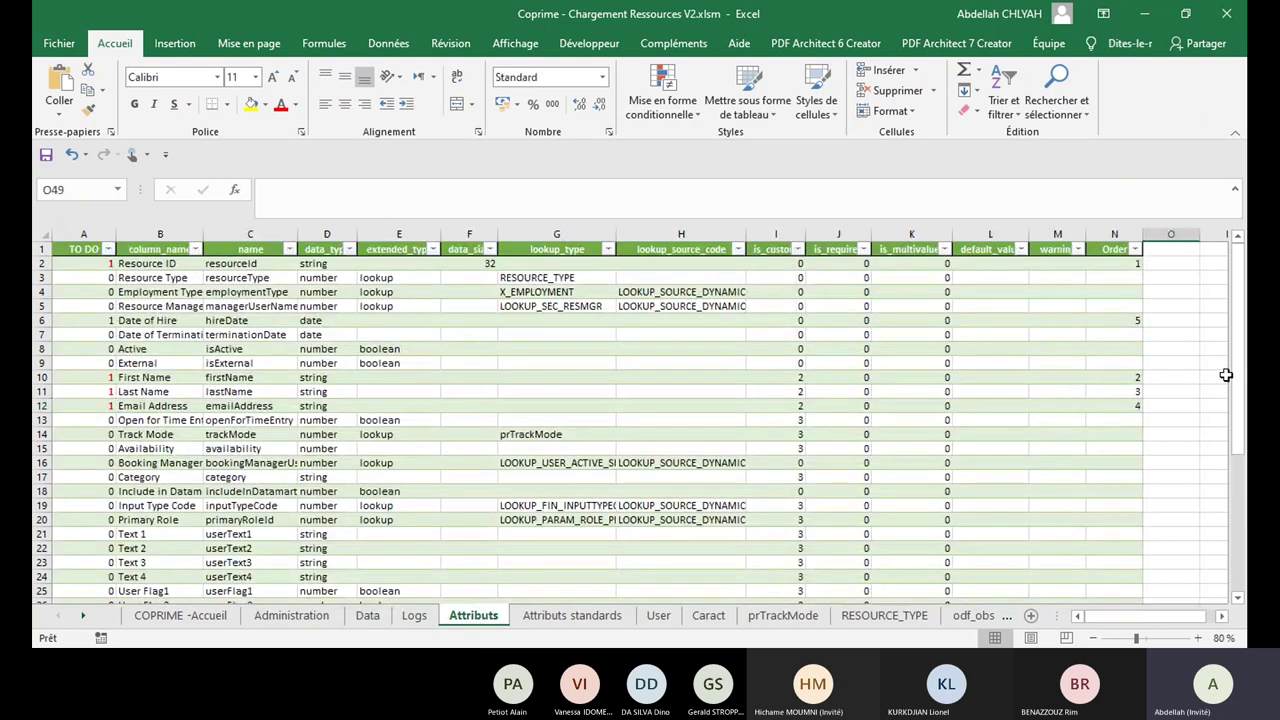
drag(1246, 383, 1246, 455)
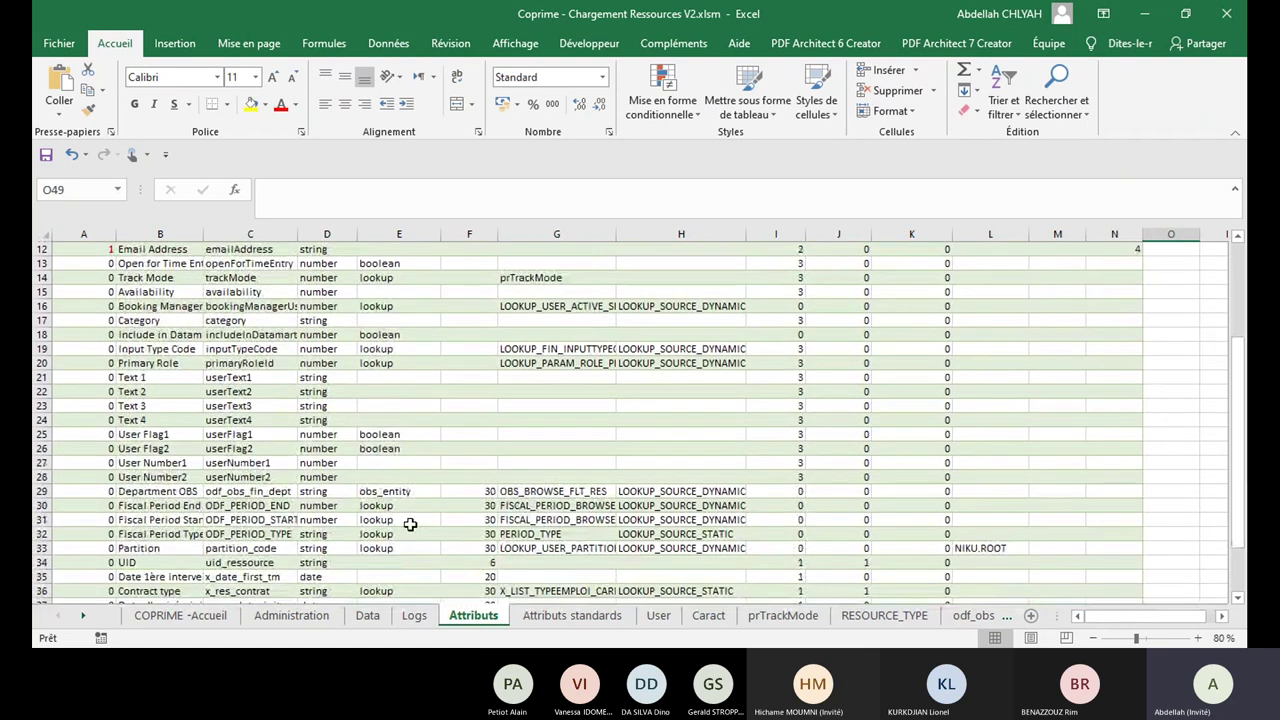
click(105, 491)
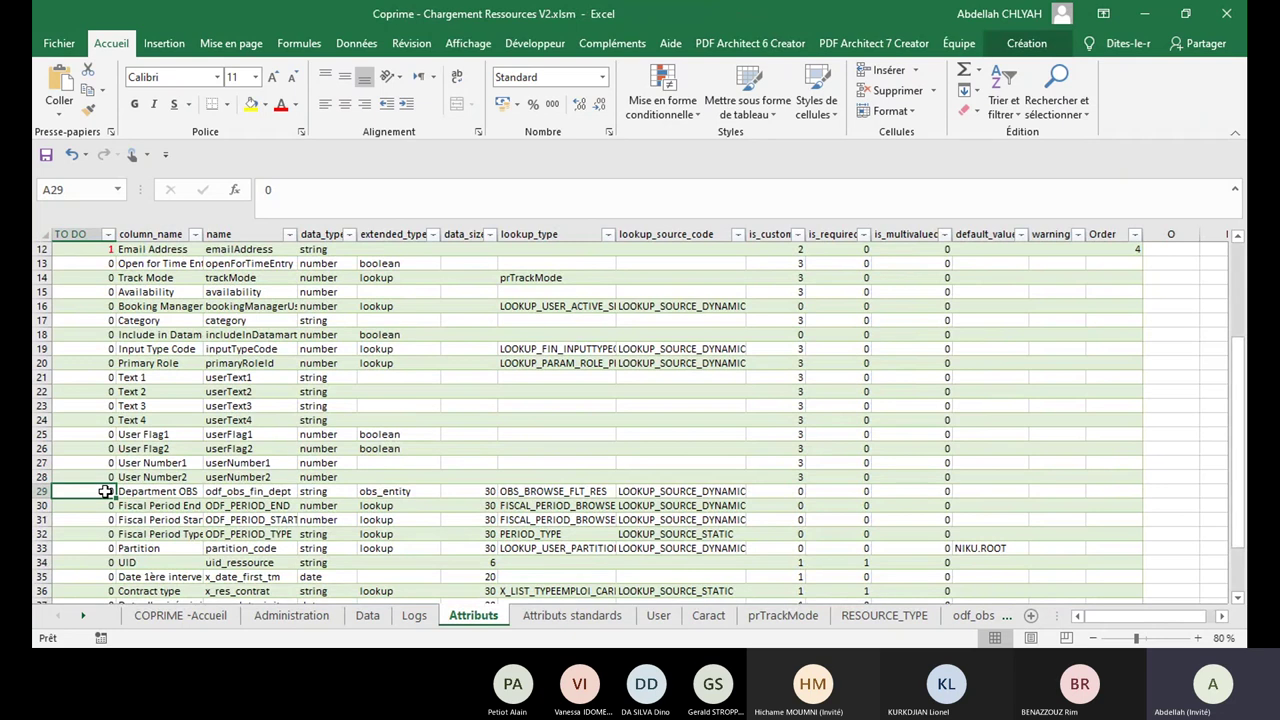
text(1)
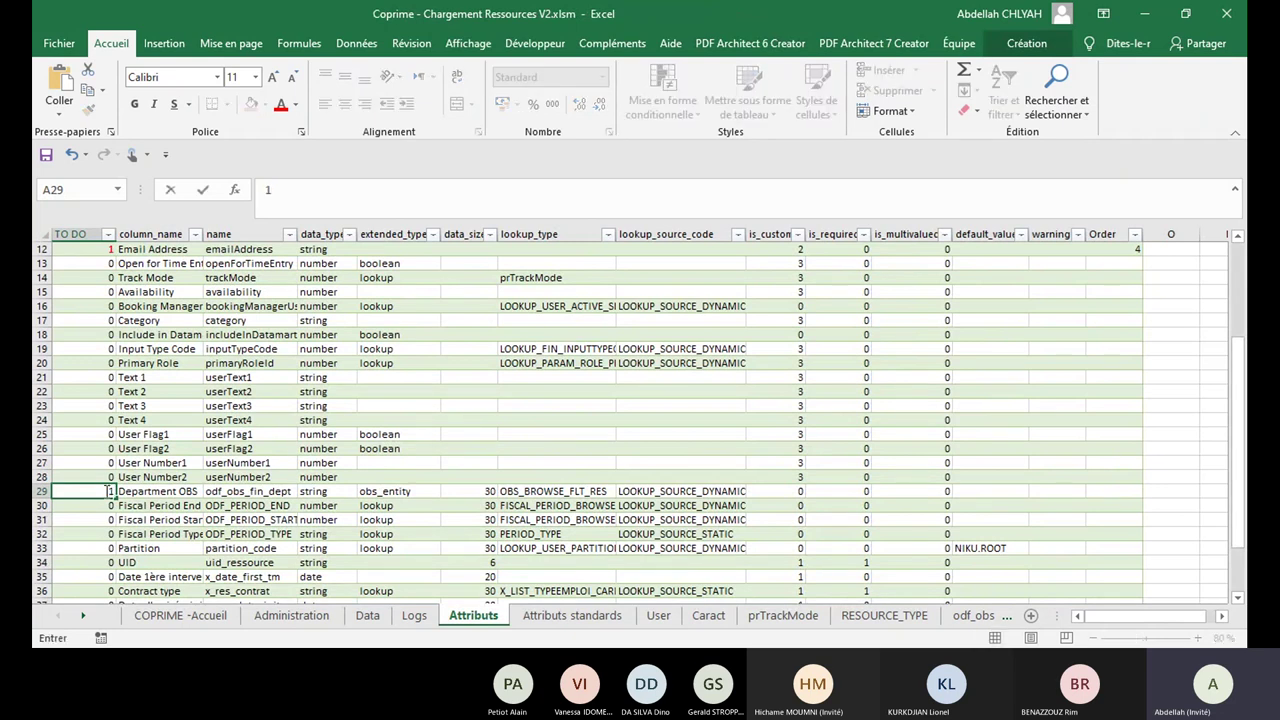
Step: Filter TO DO to 1 and give Department OBS Order 6
click(107, 234)
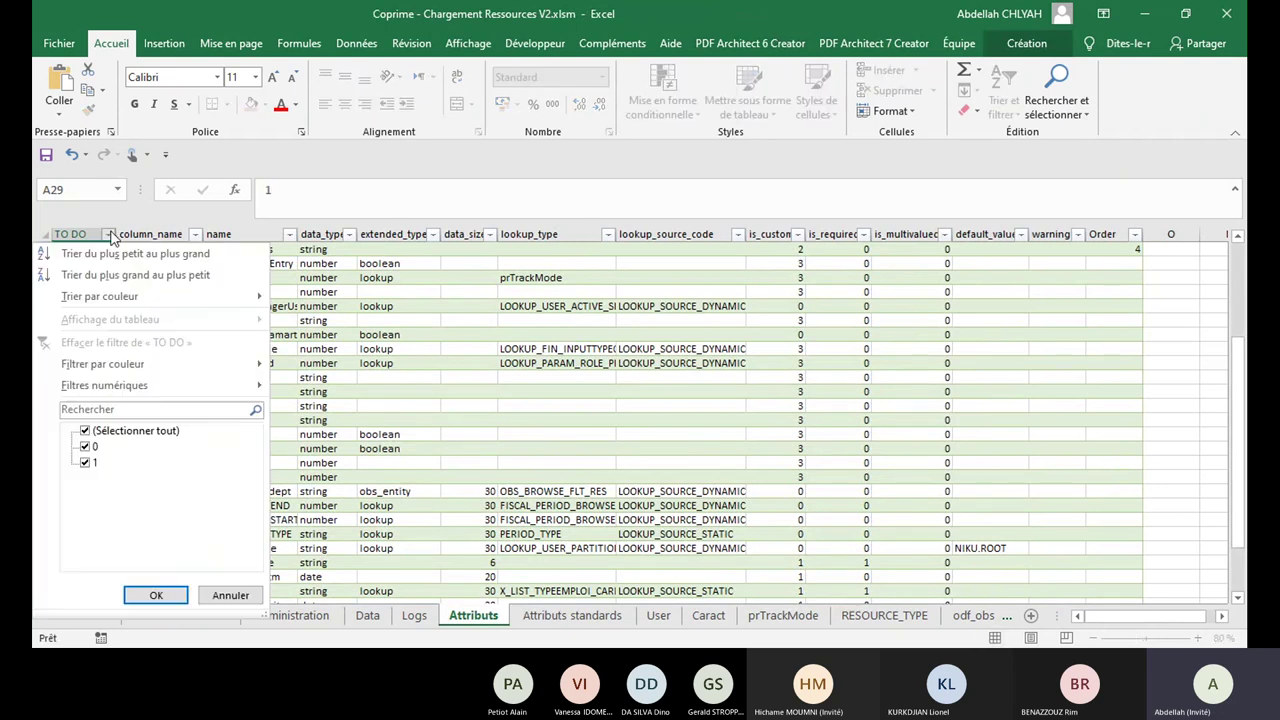
click(85, 446)
click(145, 594)
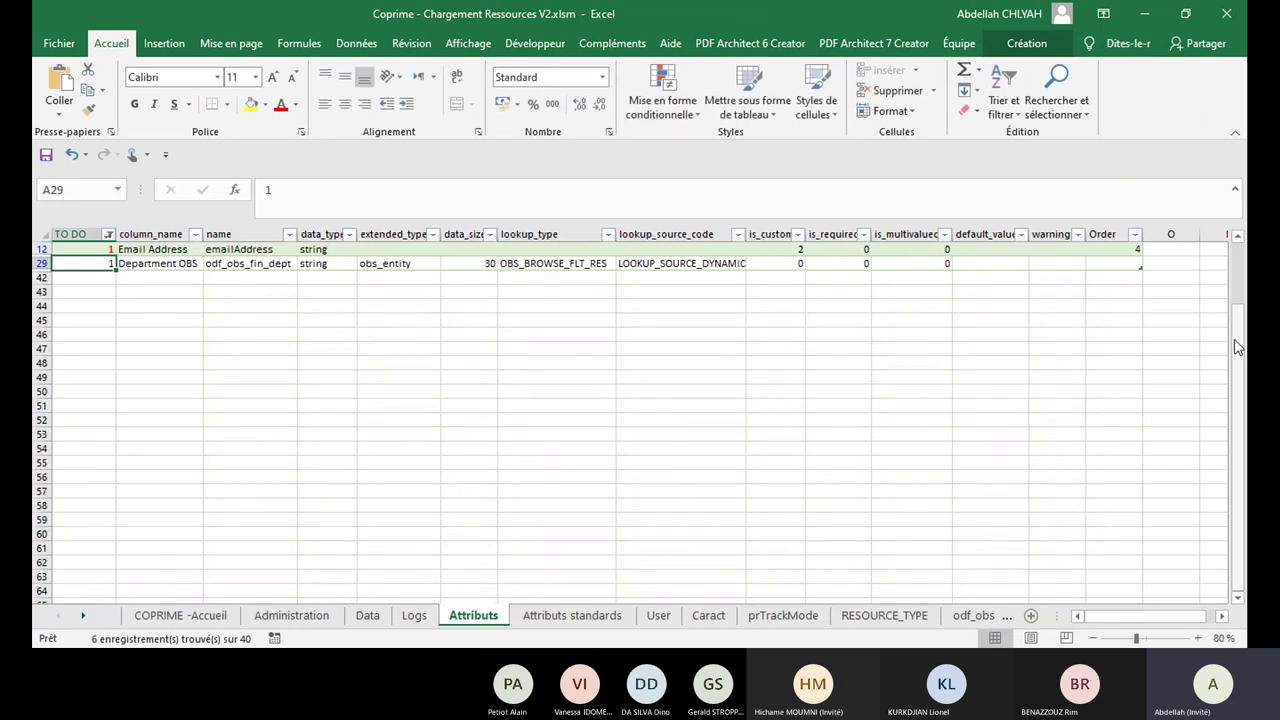
drag(1237, 346, 1234, 251)
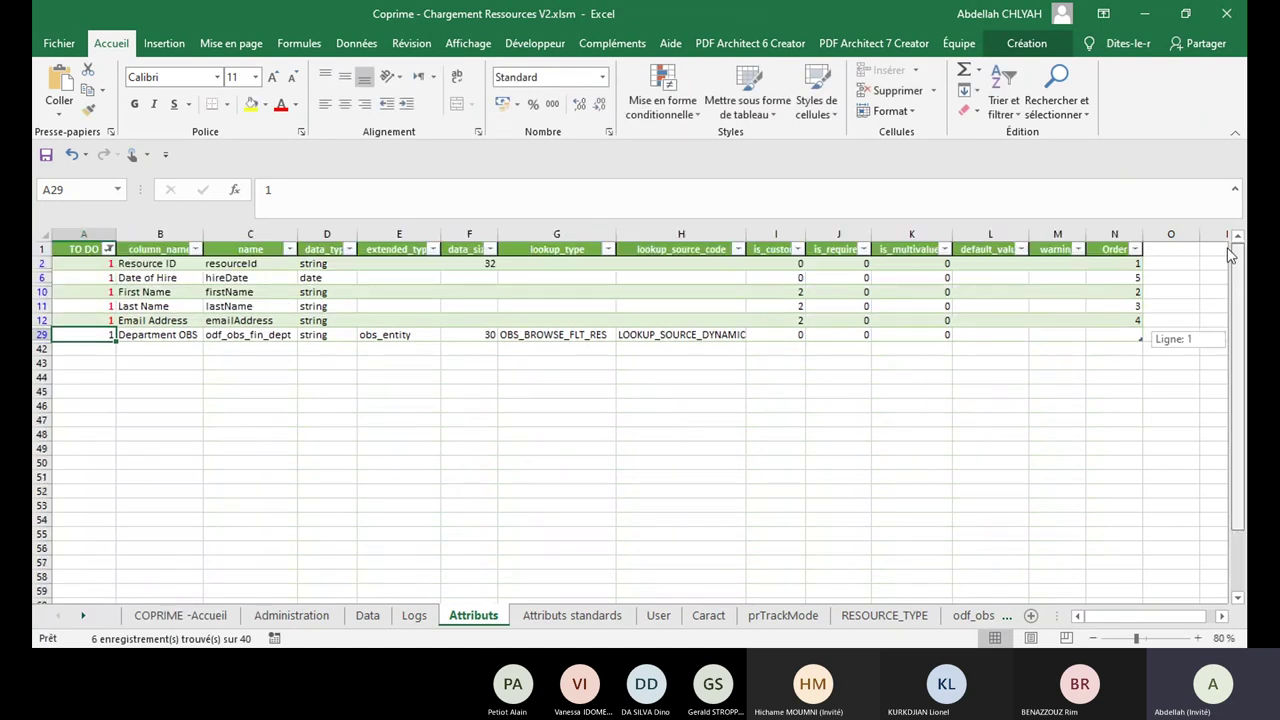
click(1138, 335)
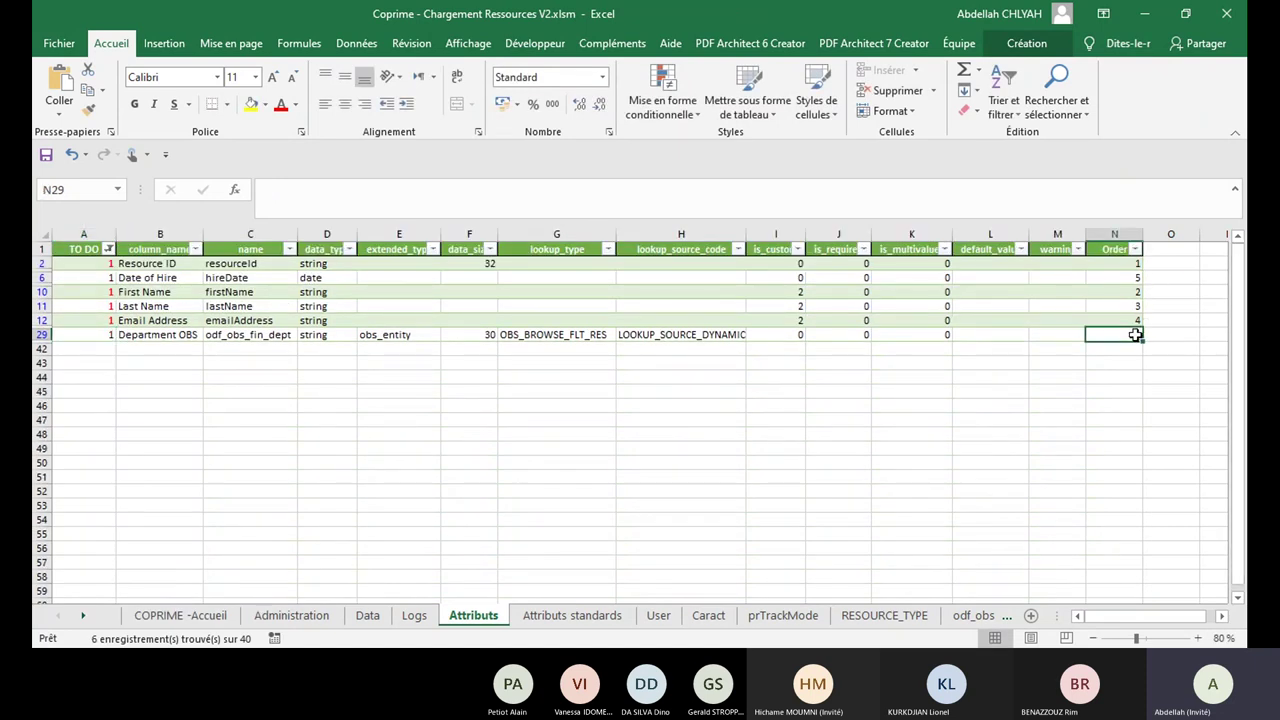
text(6)
click(1137, 490)
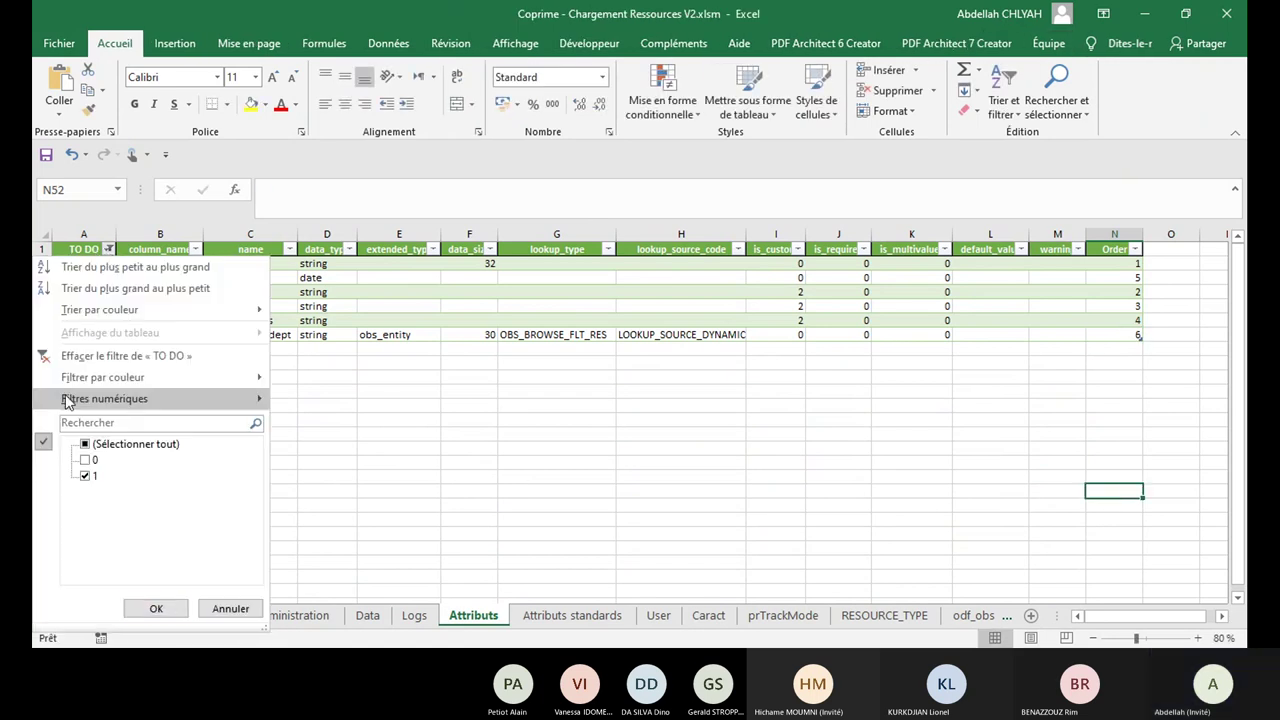
Step: Clear the TO DO filter so all attribute rows show again
click(86, 445)
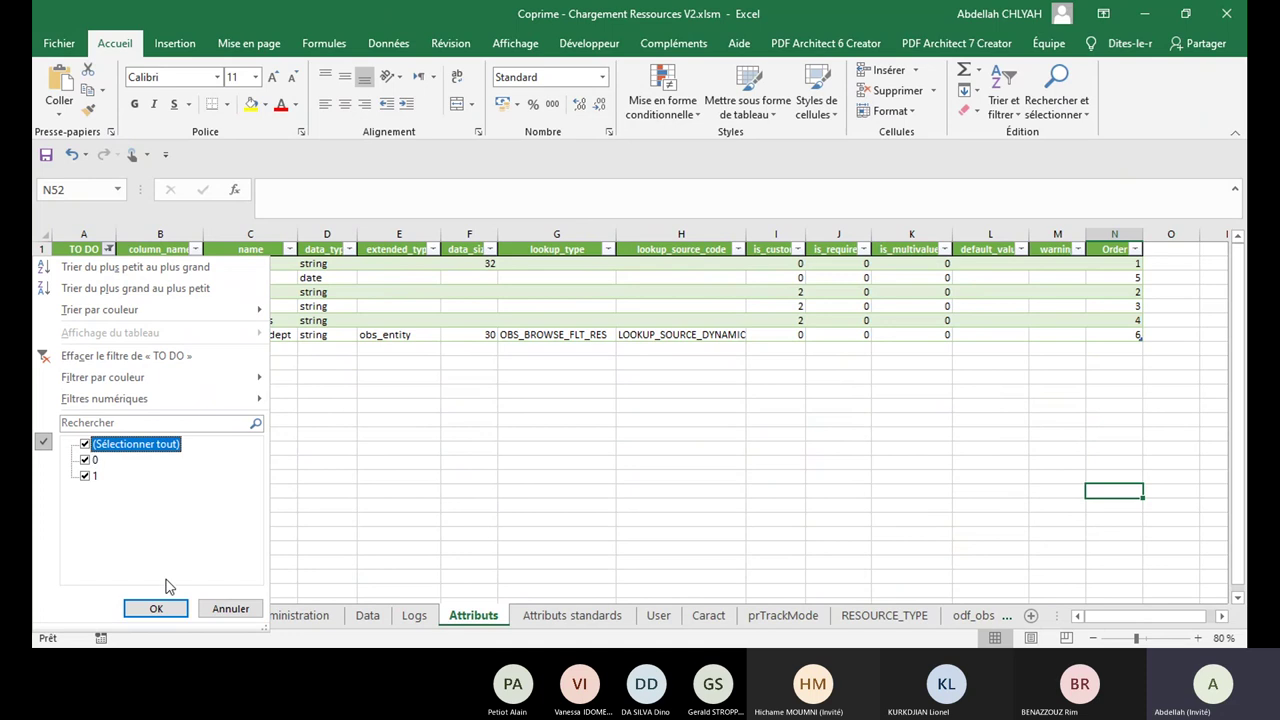
click(152, 609)
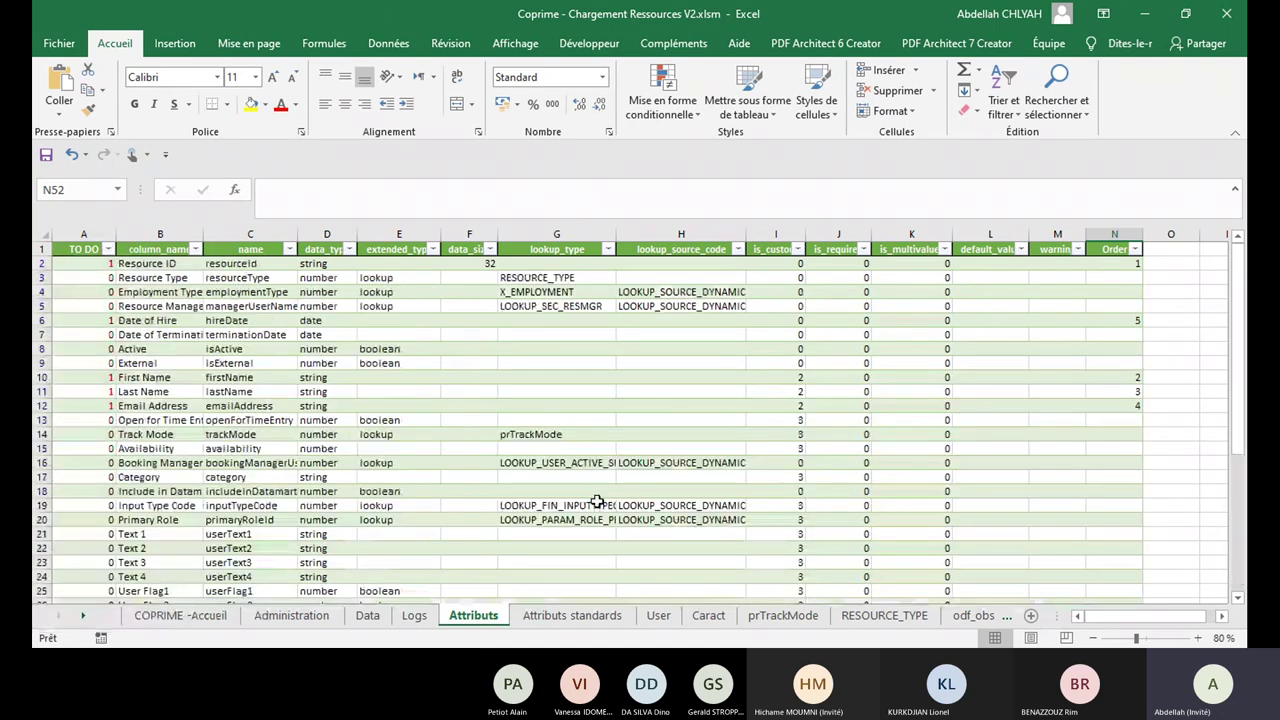
click(368, 616)
Step: Run Configurer from Administration to add the Department OBS column to Data
click(318, 618)
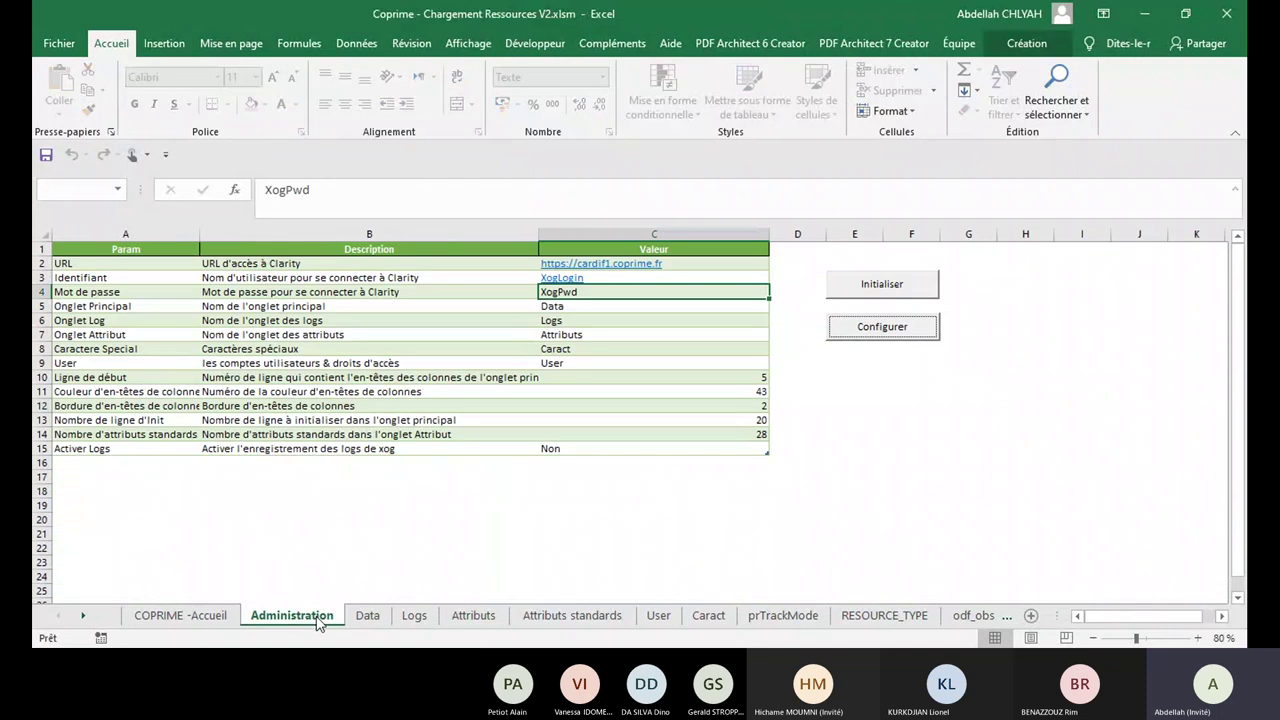
click(896, 334)
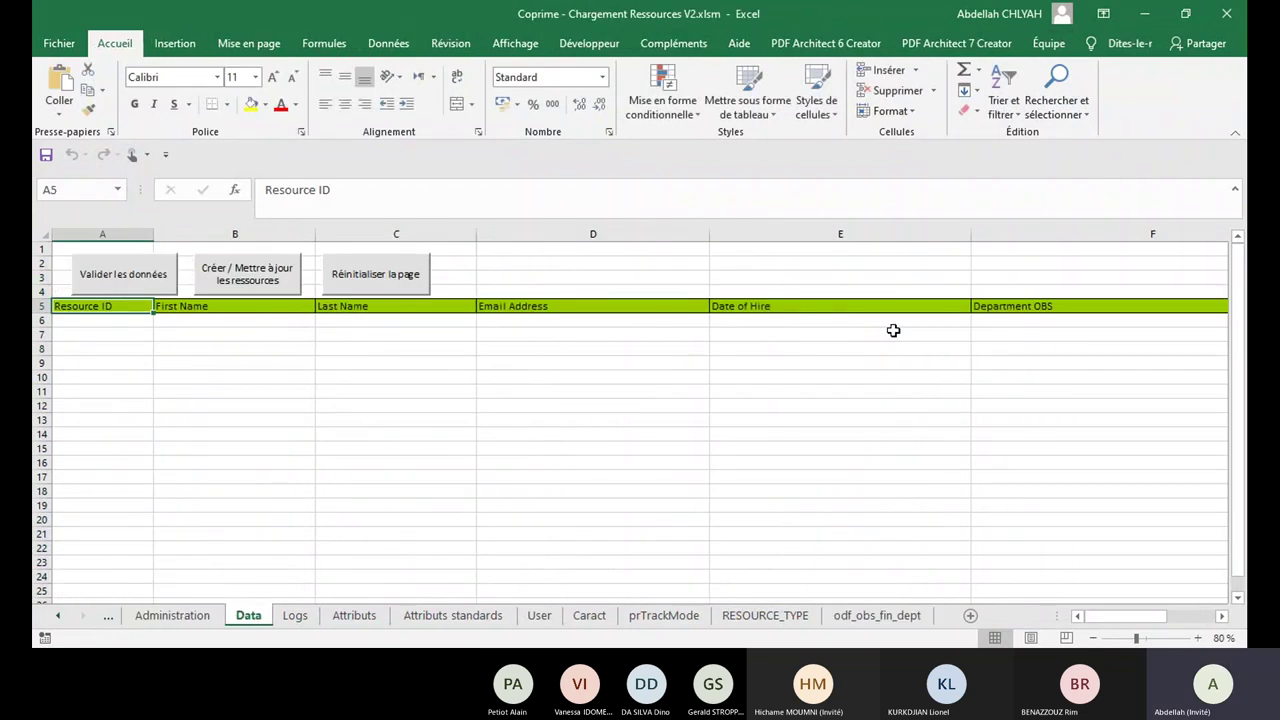
Step: Re-enter res1 in A6, removing the unwanted autocompleted text
click(128, 319)
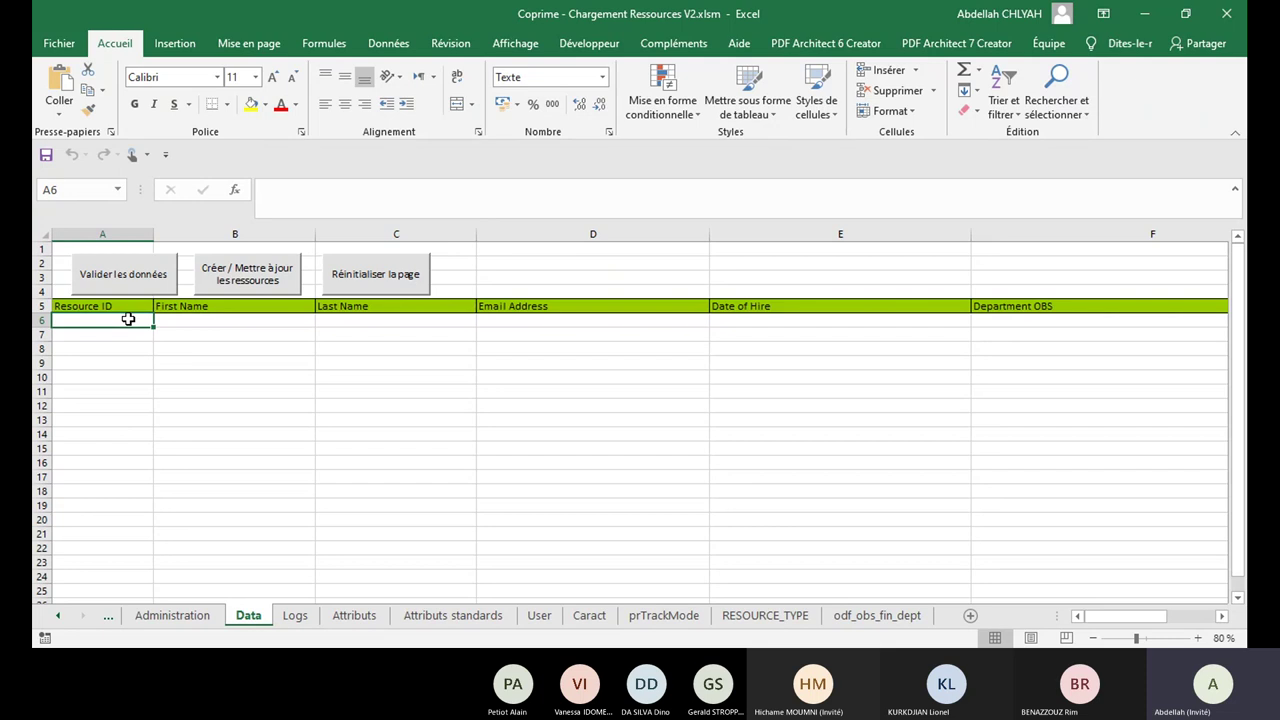
text(resource ID)
key(Tab)
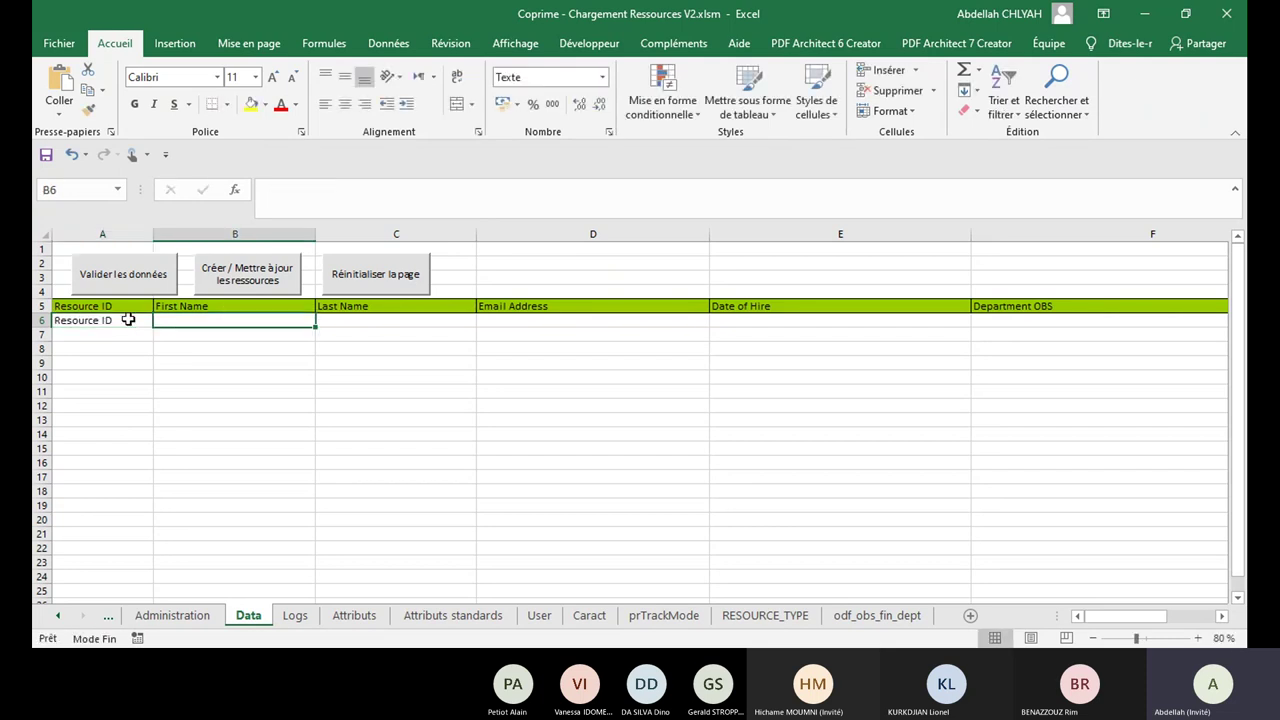
double_click(128, 319)
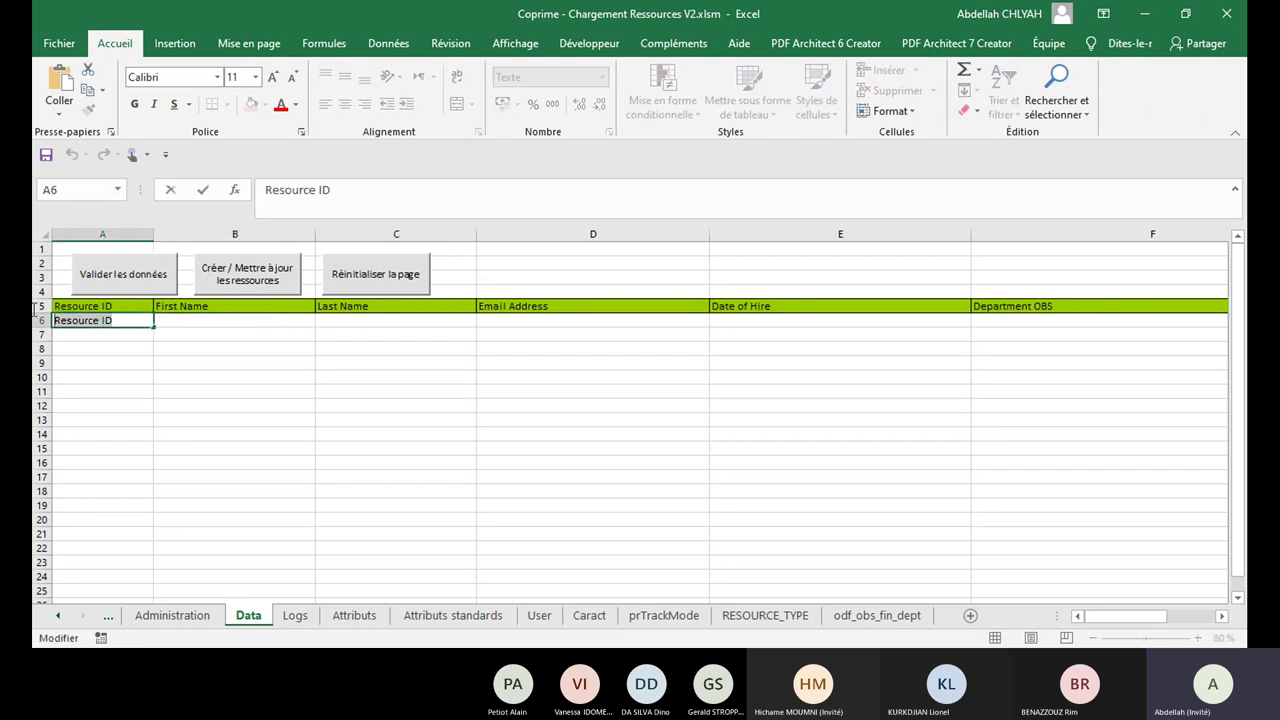
key(BackSpace)
key(BackSpace)
key(BackSpace)
key(BackSpace)
key(BackSpace)
key(BackSpace)
key(BackSpace)
key(BackSpace)
key(BackSpace)
key(BackSpace)
key(BackSpace)
text(res)
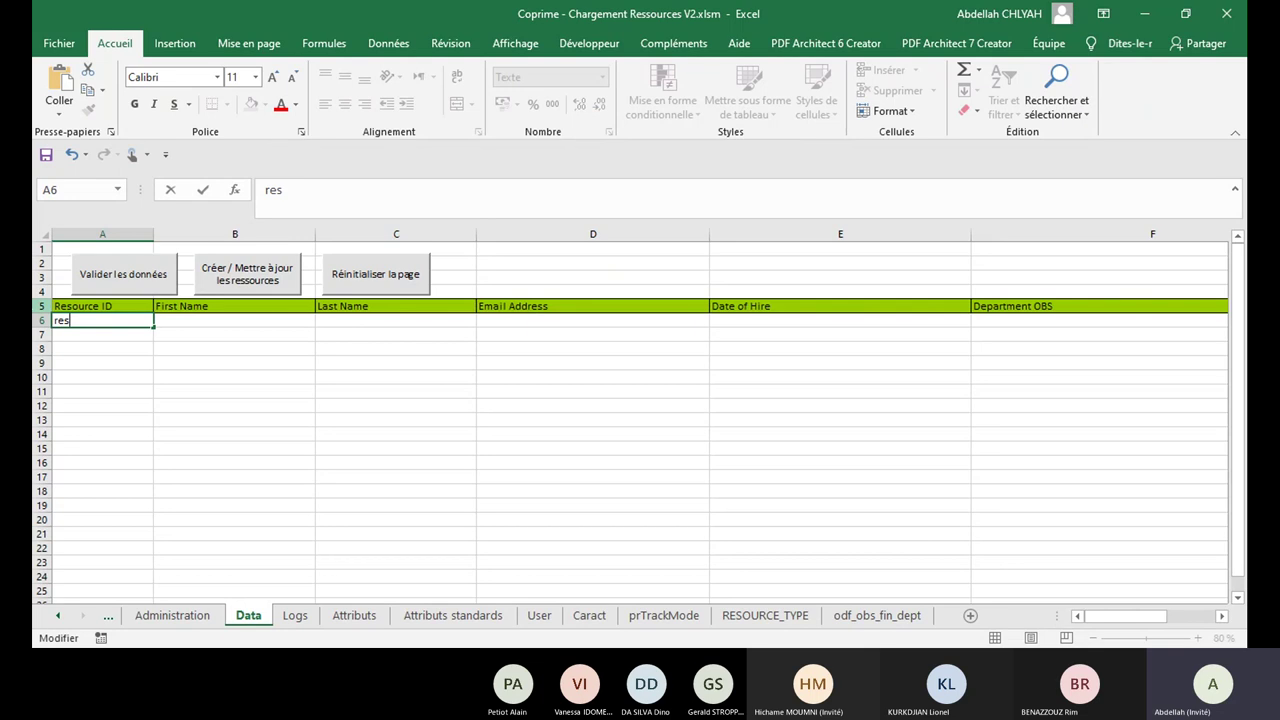
text(1)
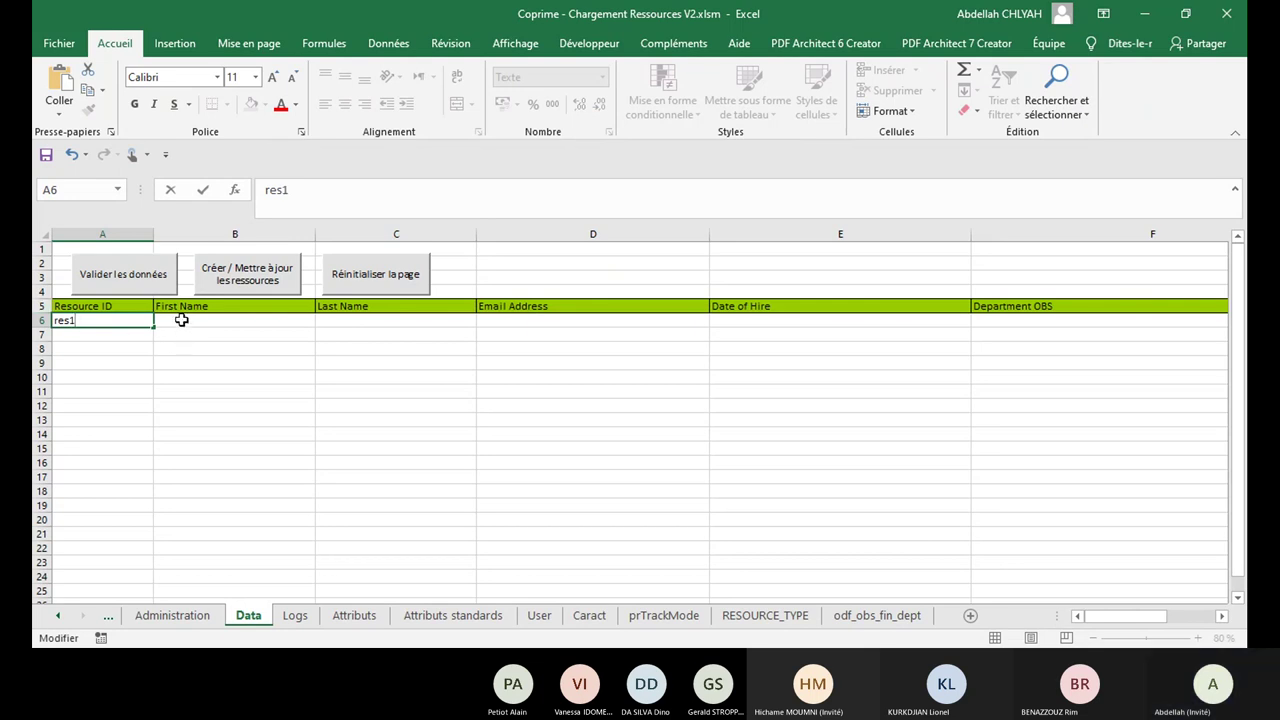
click(181, 320)
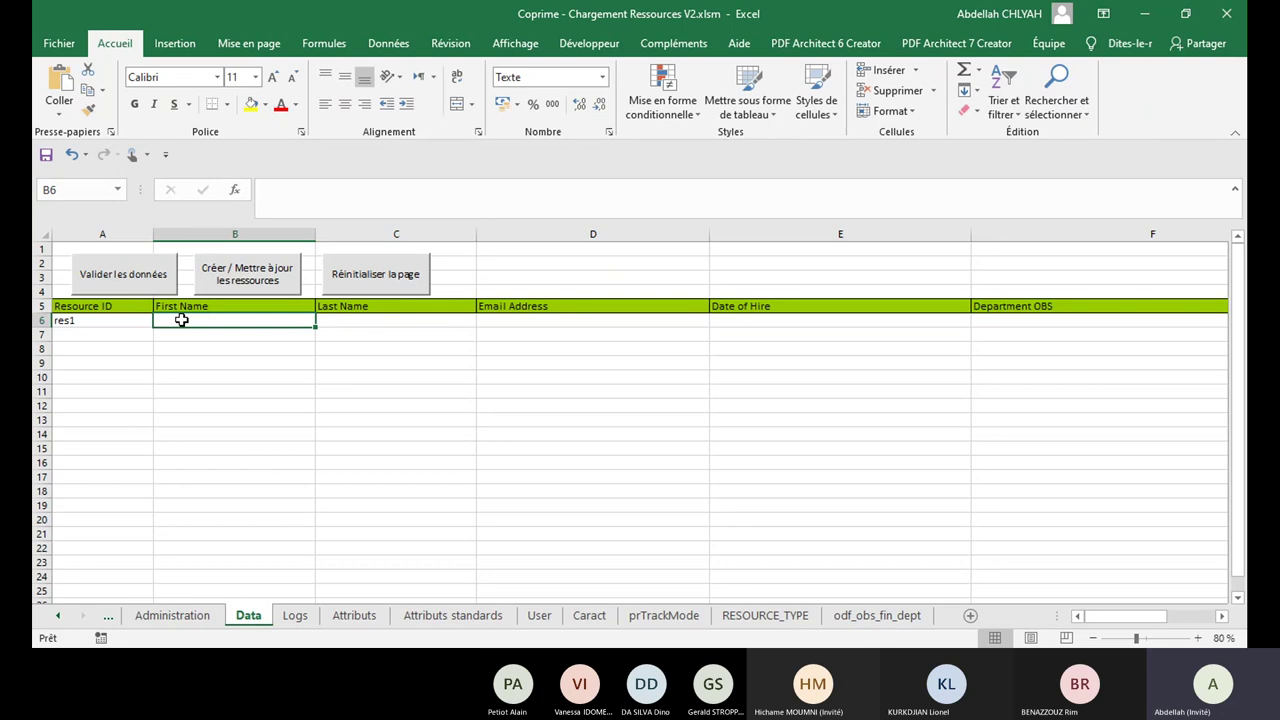
Step: Fill B6:E6 with FirstName_res1, LastName_res1, an e-mail address and 09/10/2020
text(First)
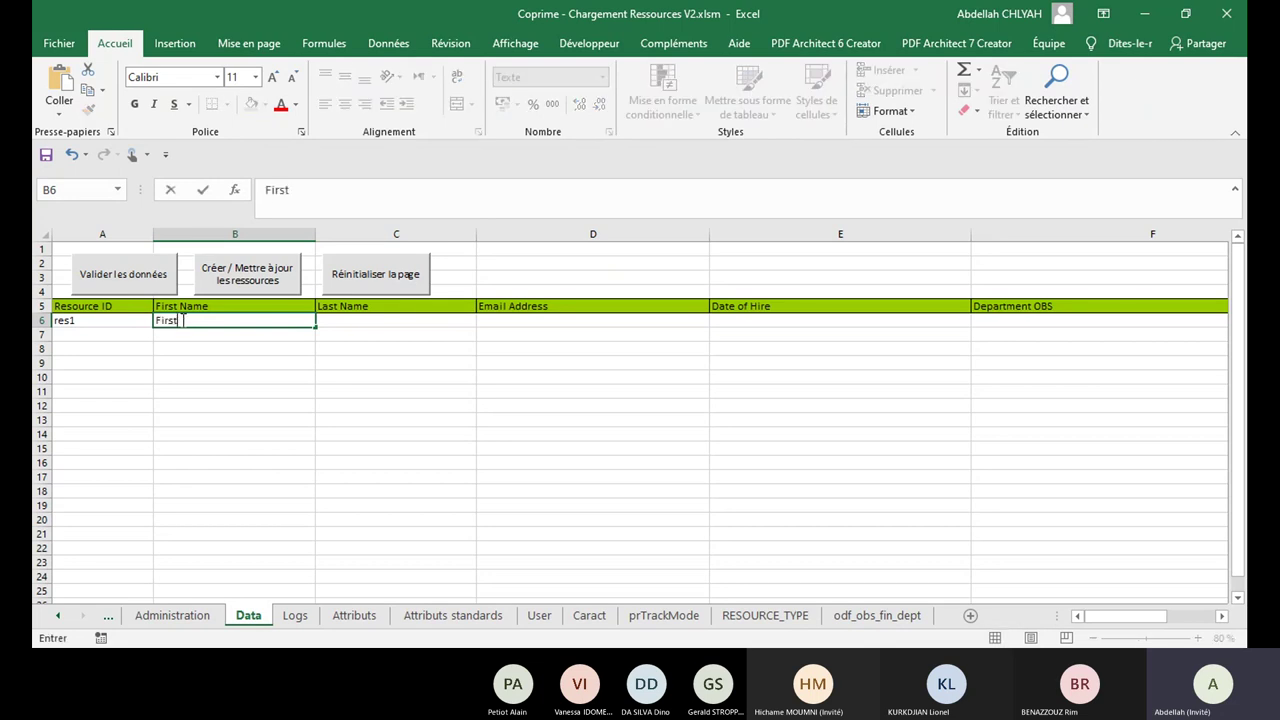
text(Name_res1)
key(Tab)
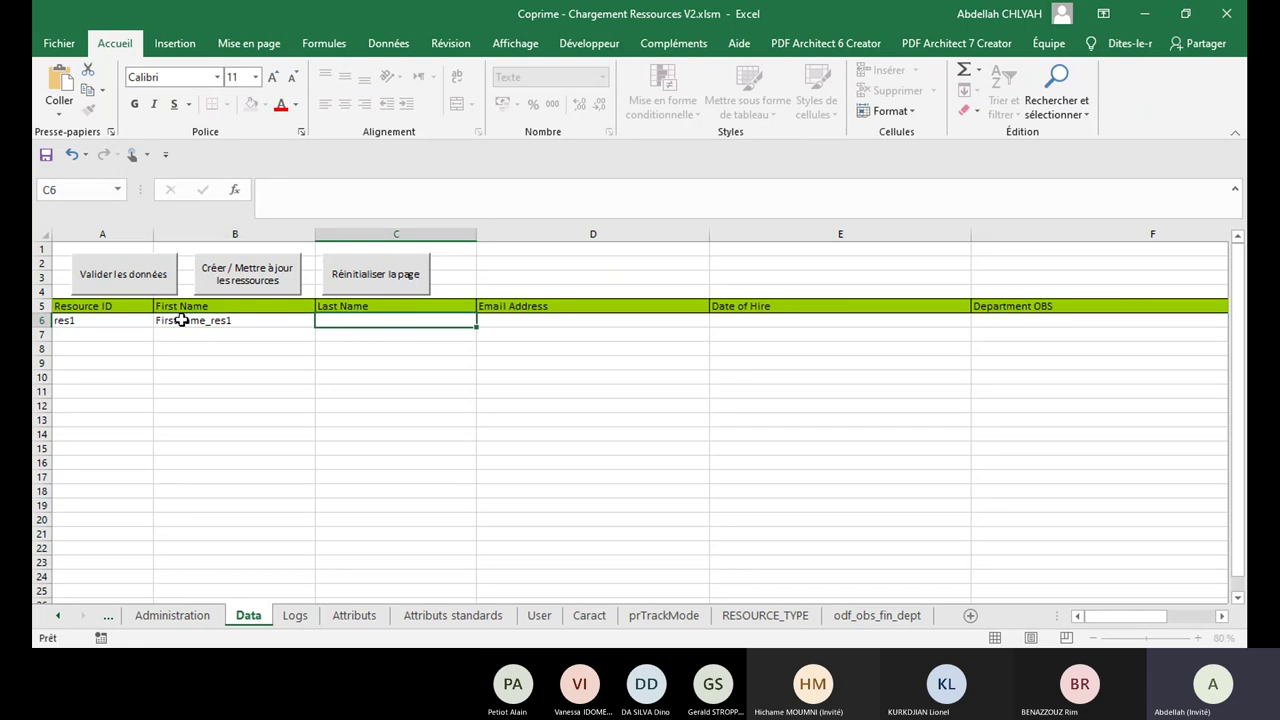
text(LastName_res1)
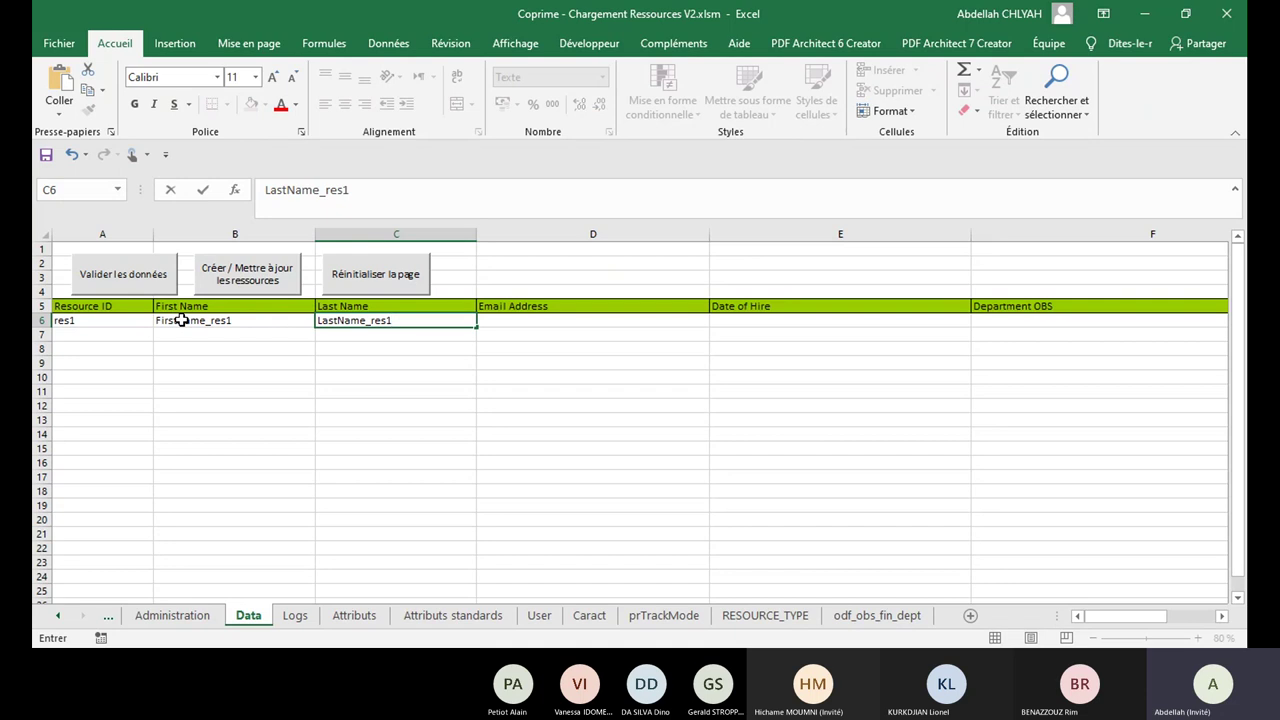
key(Tab)
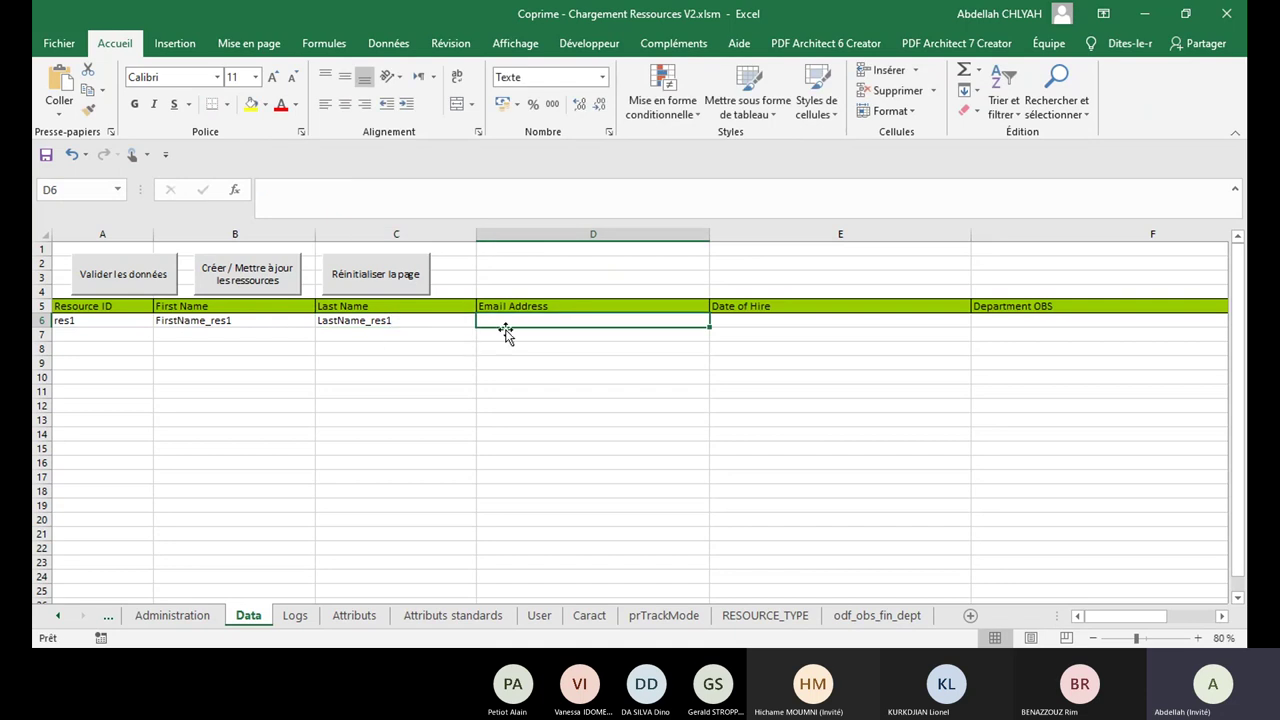
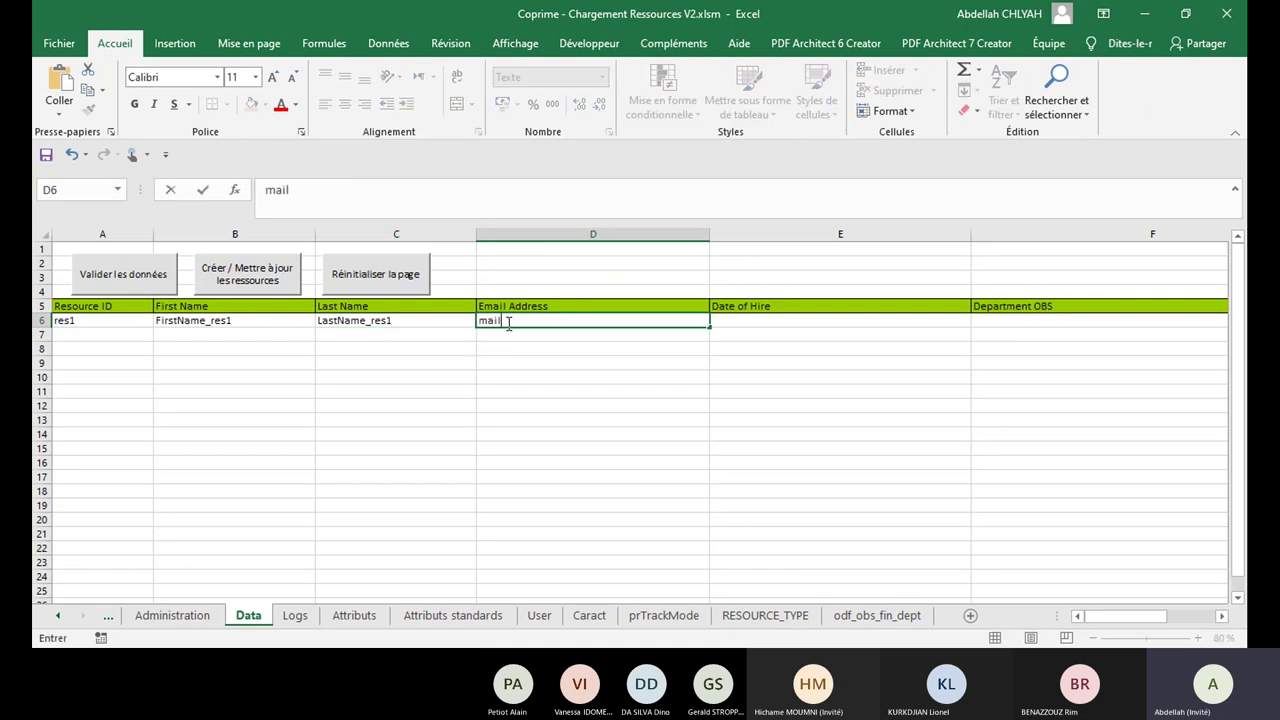
key(Tab)
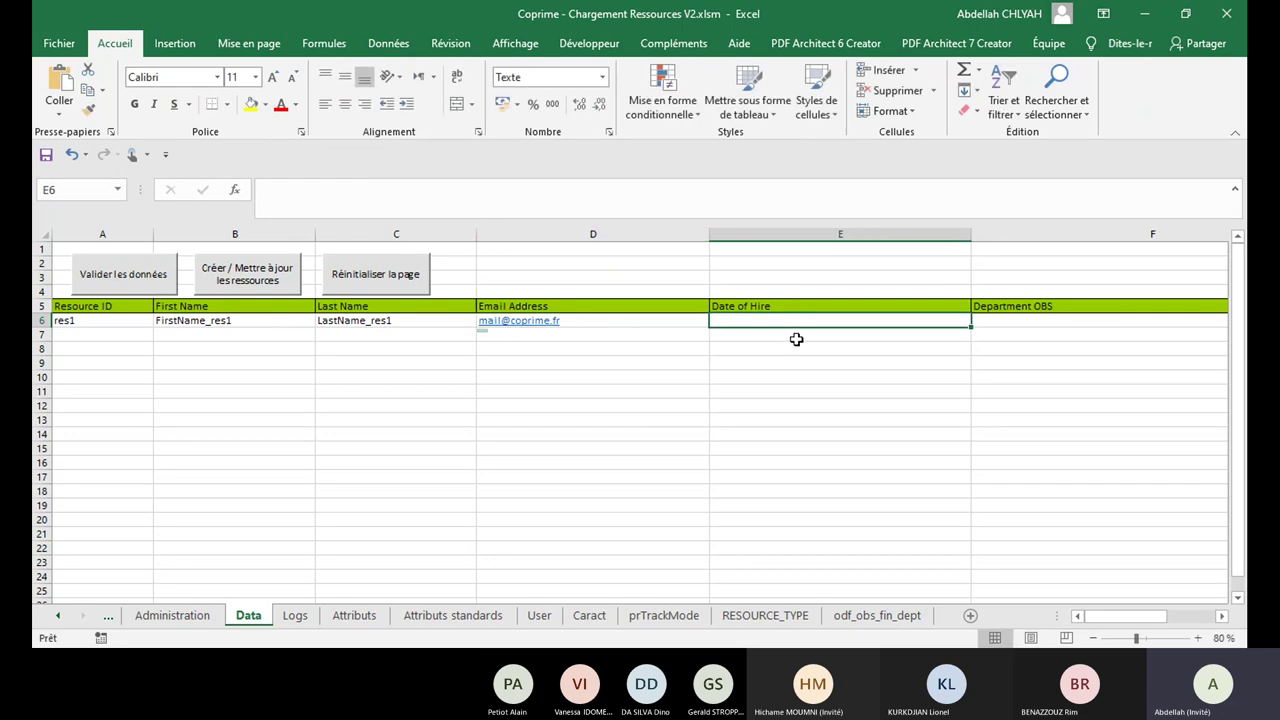
text(09/)
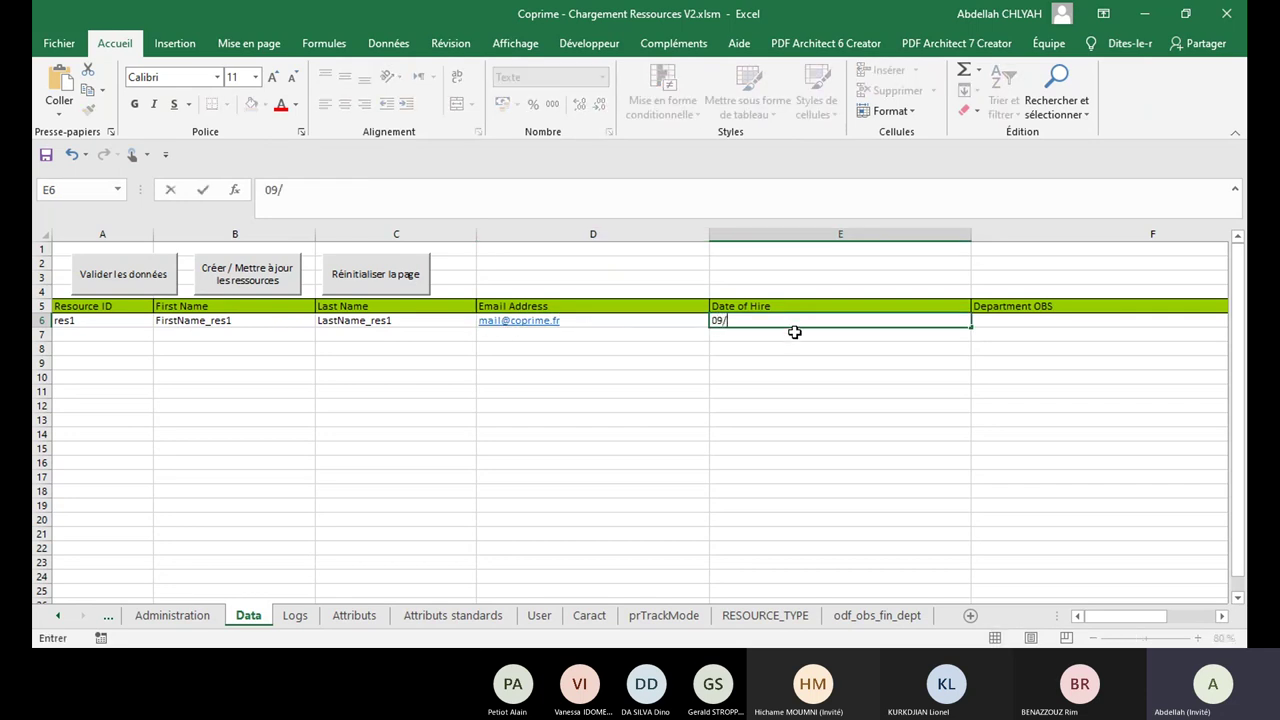
text(10/2020)
key(Tab)
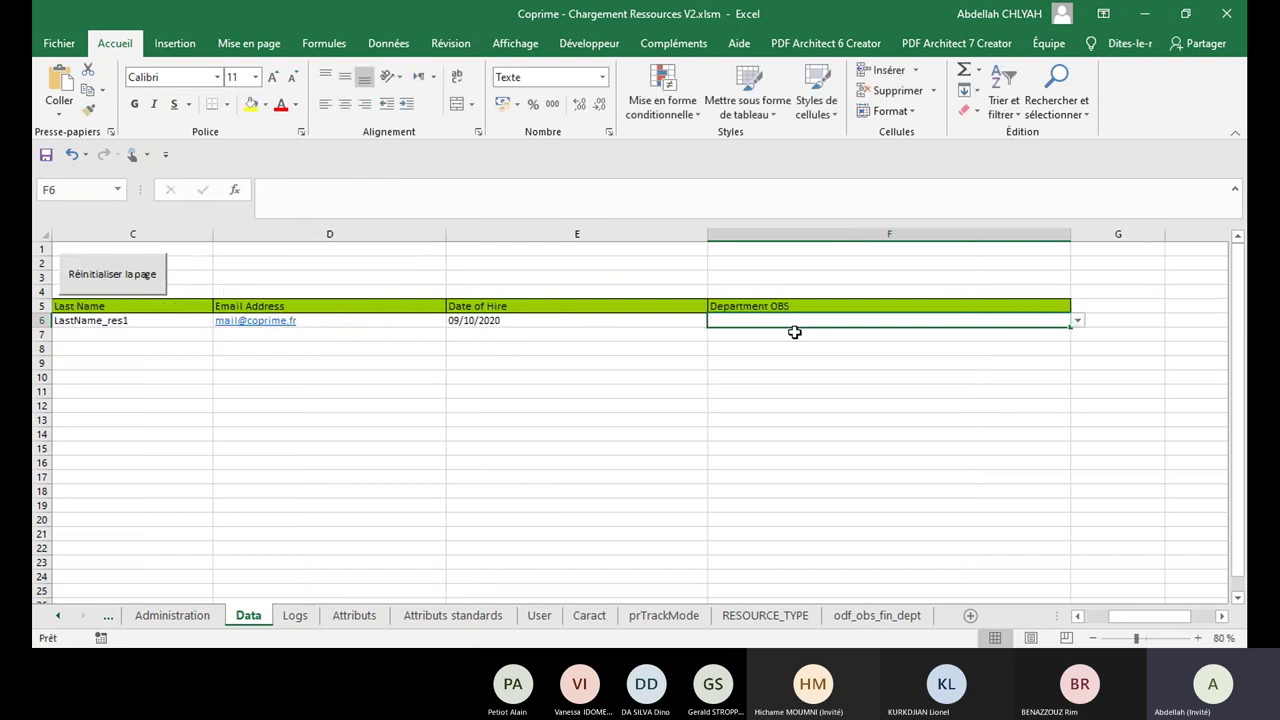
Step: Pick /Direction ETO from F6's dropdown as res1's Department OBS, then scroll back to column A
click(1078, 325)
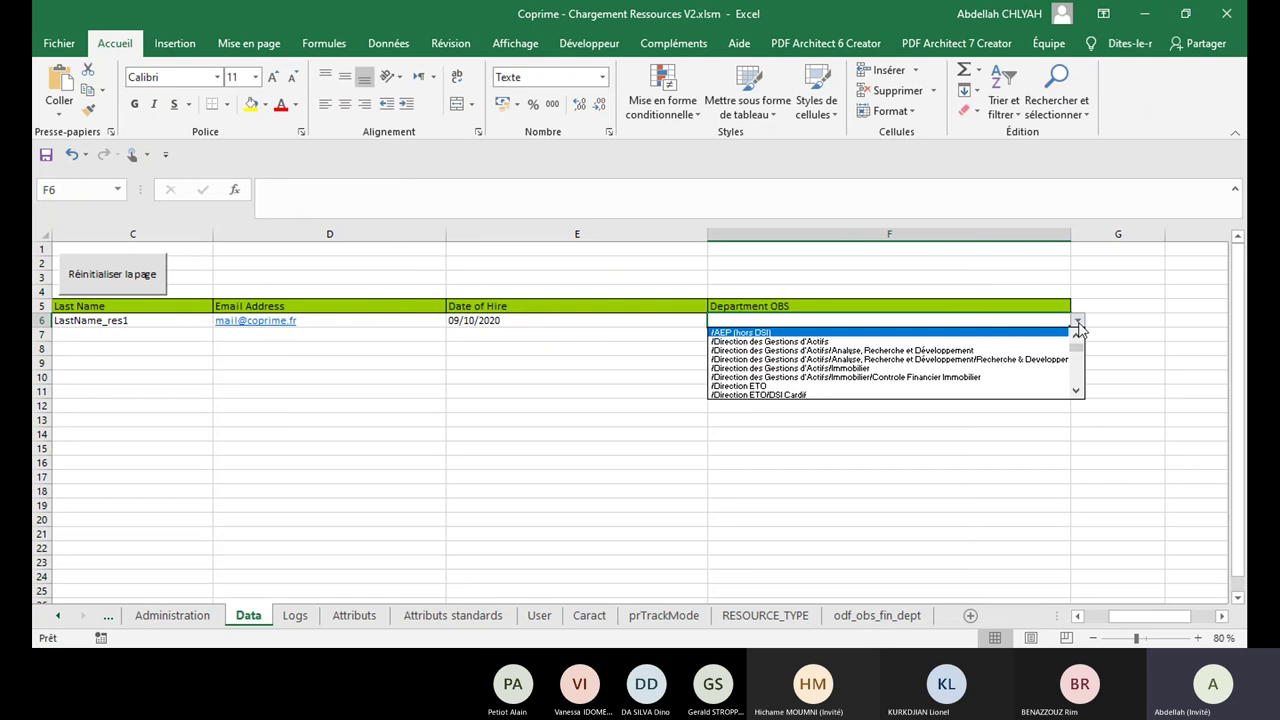
click(1077, 348)
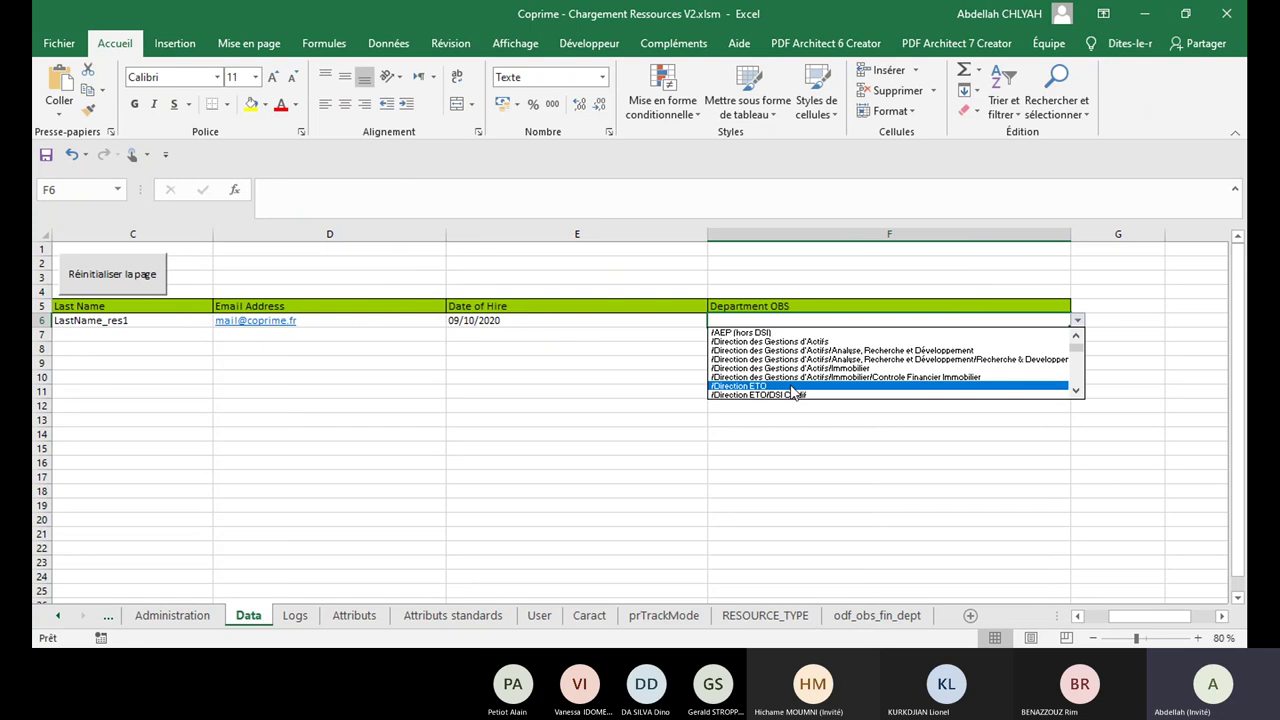
click(790, 387)
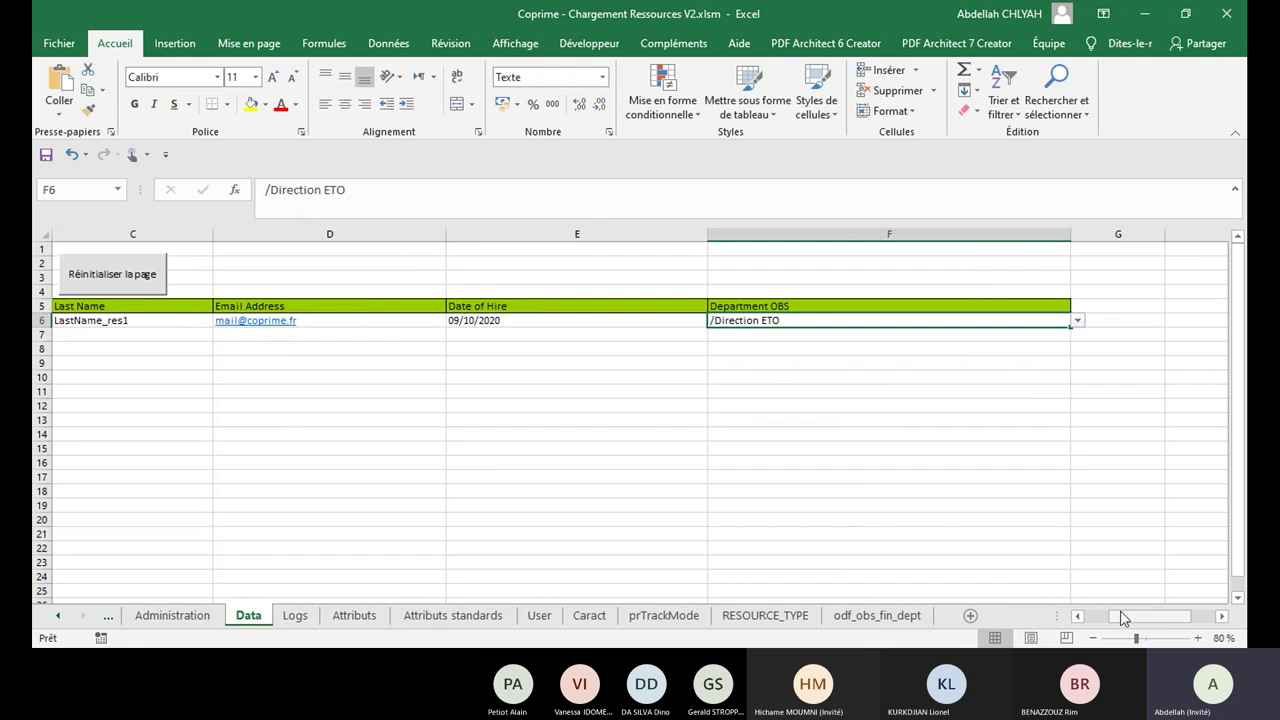
drag(1122, 617, 1090, 617)
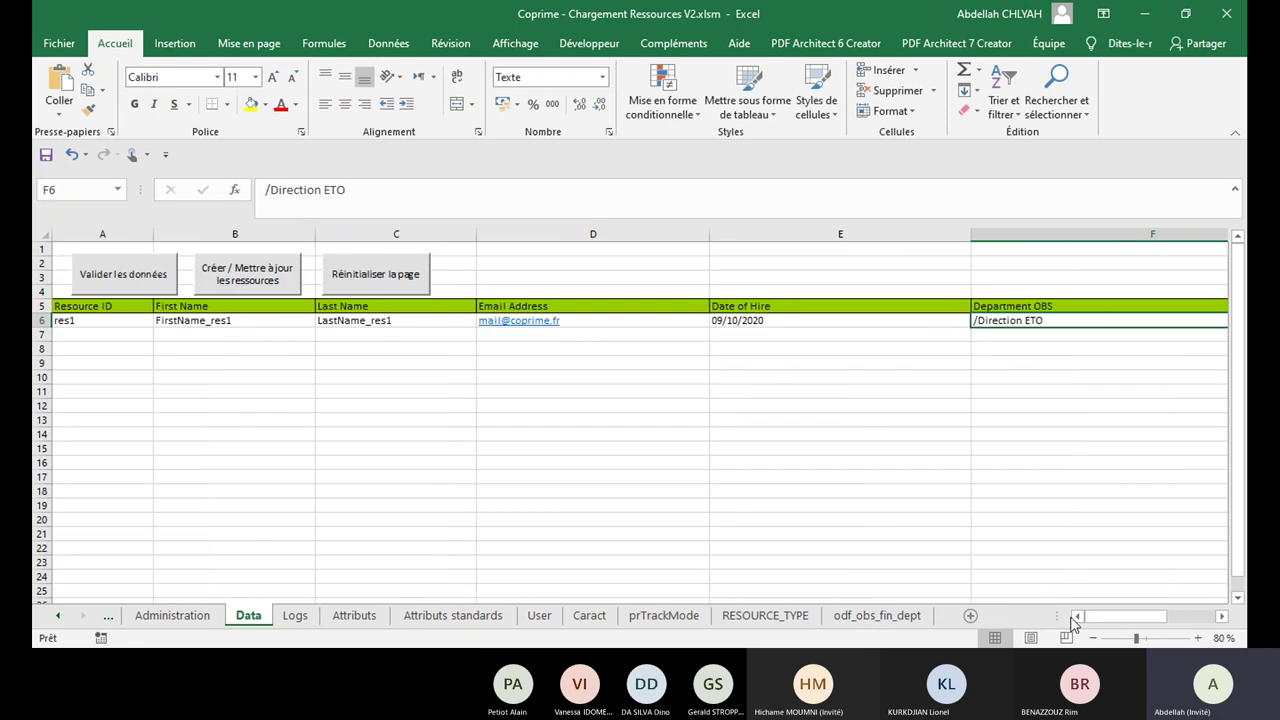
Step: Create res1 with 'Créer / Mettre à jour les ressources', check its Clarity record, then go back
click(260, 281)
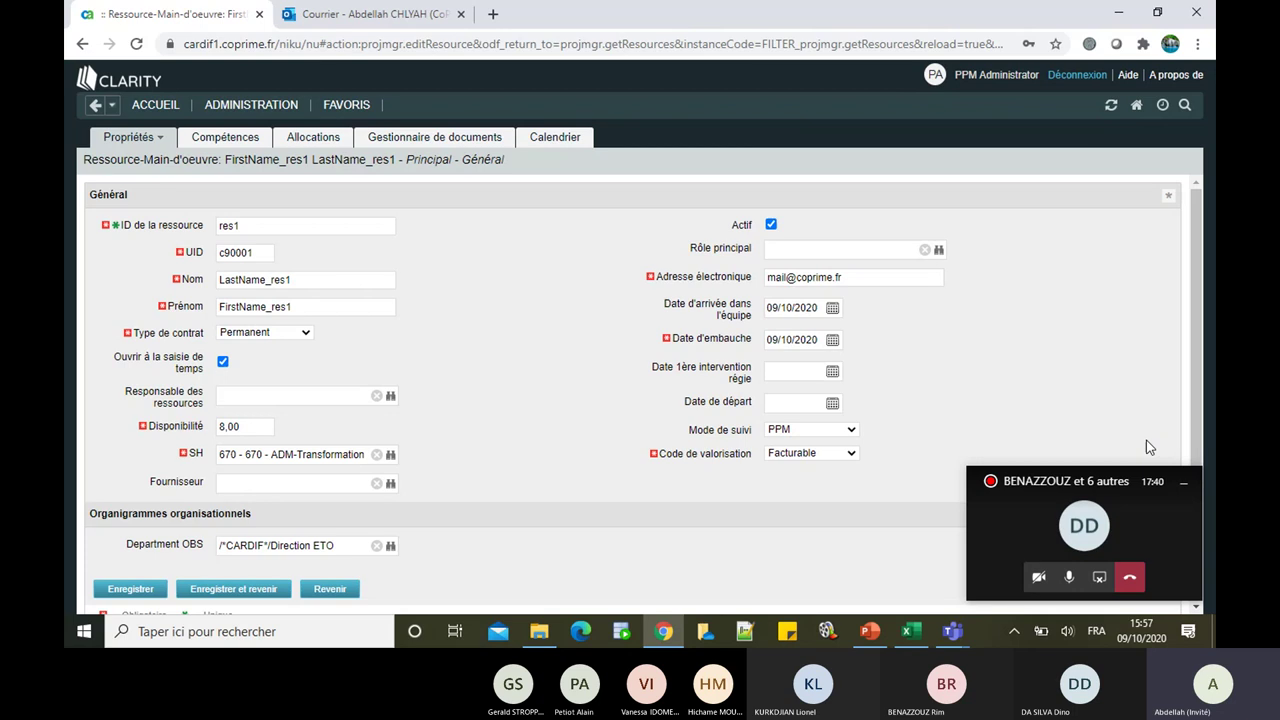
click(1183, 482)
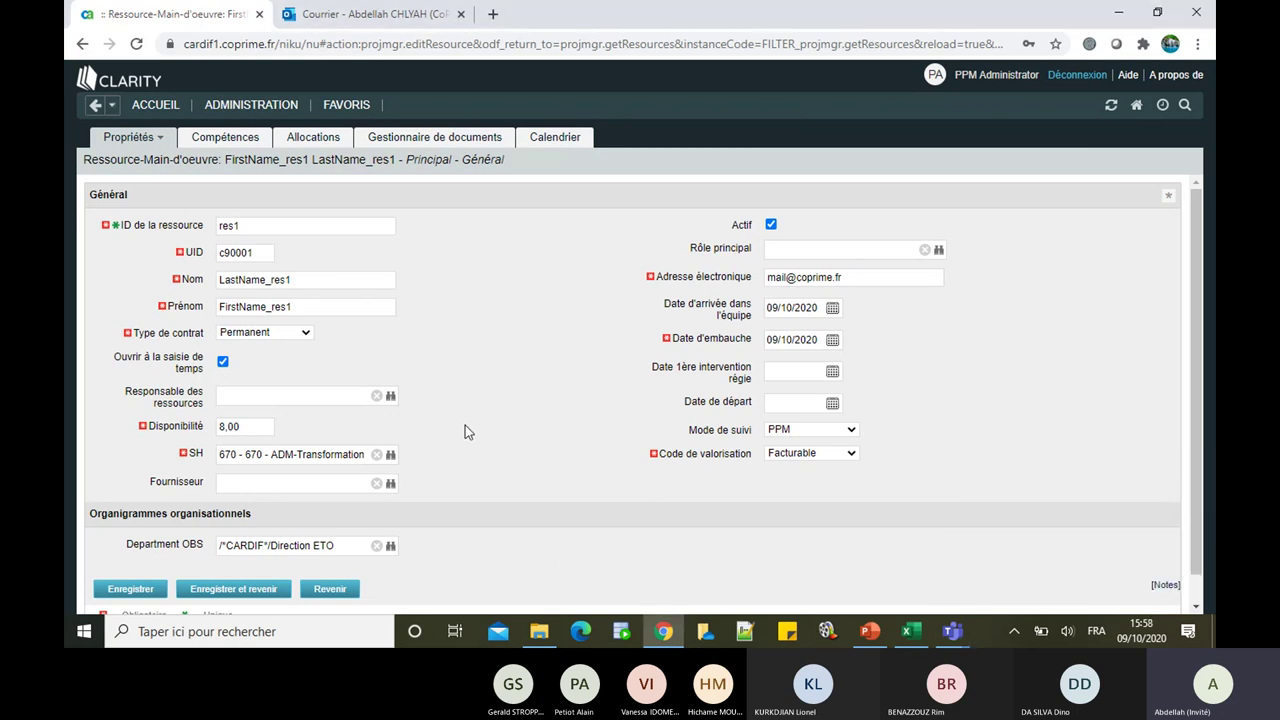
click(345, 590)
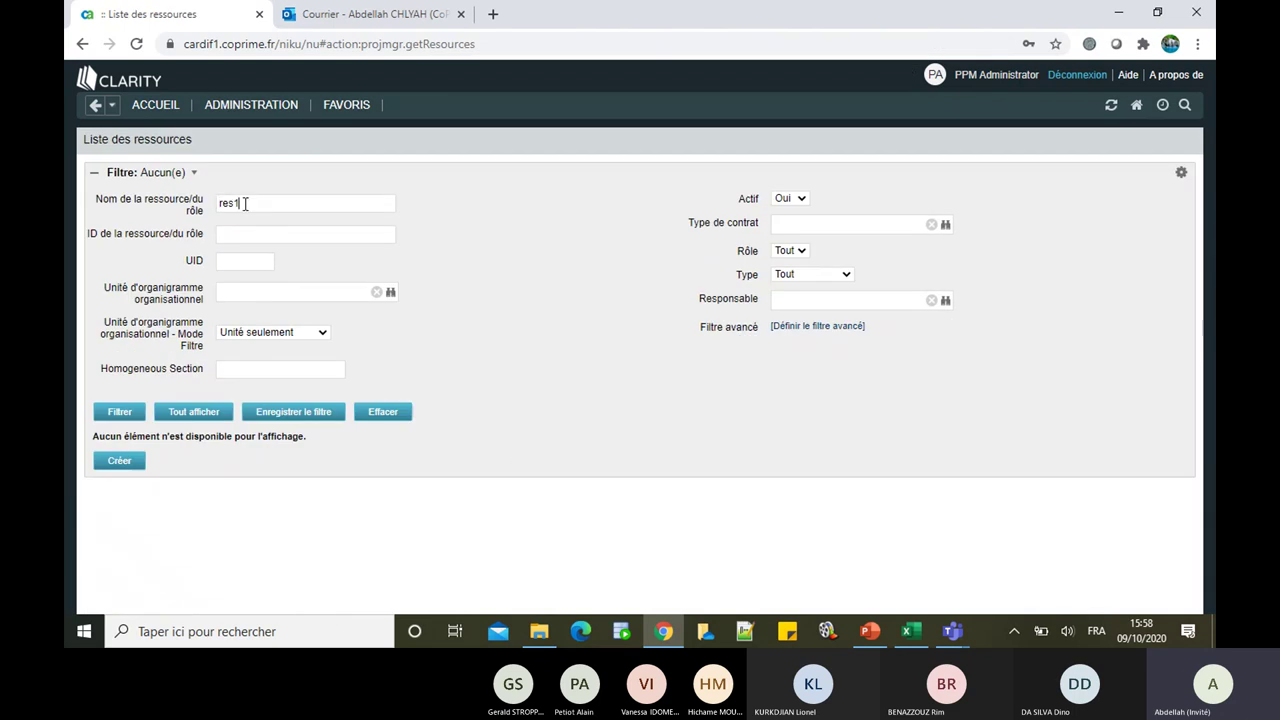
Step: Filter Clarity's resource list on the name res2
key(BackSpace)
text(2)
key(Return)
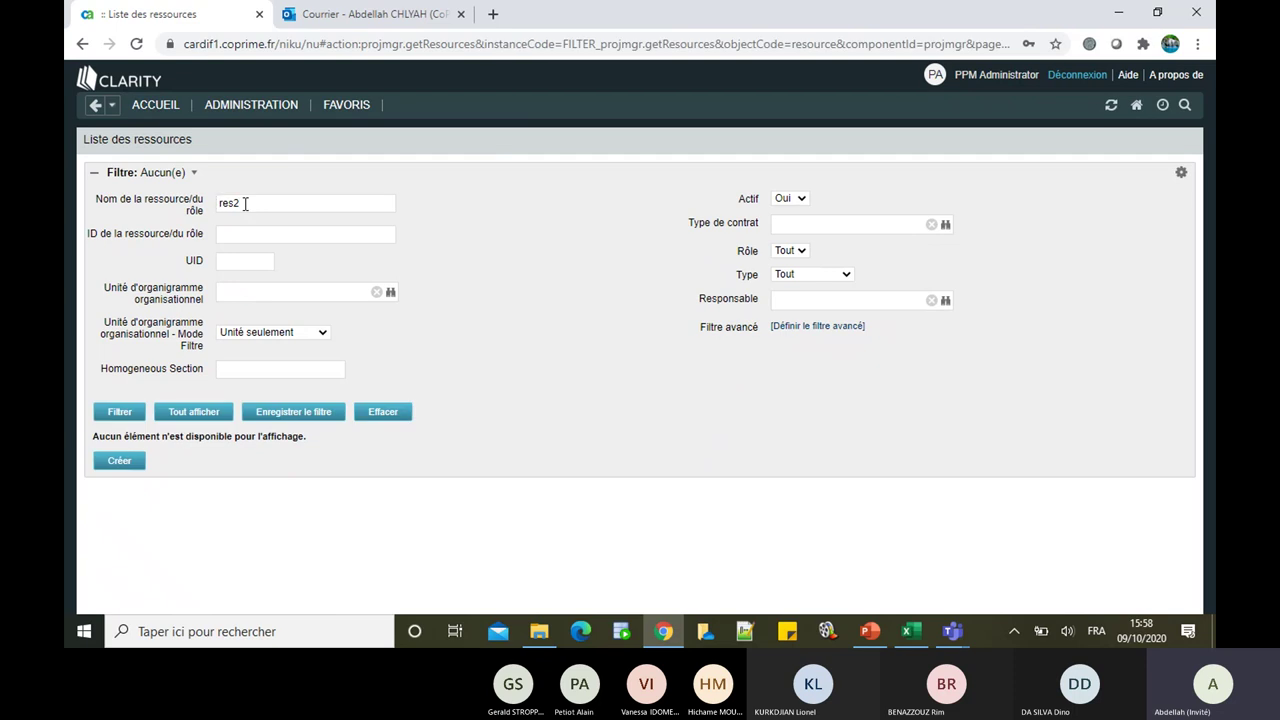
Step: Move the filter value into the ID field and change it to res3, leaving the name empty
double_click(245, 204)
drag(226, 205, 228, 238)
click(117, 420)
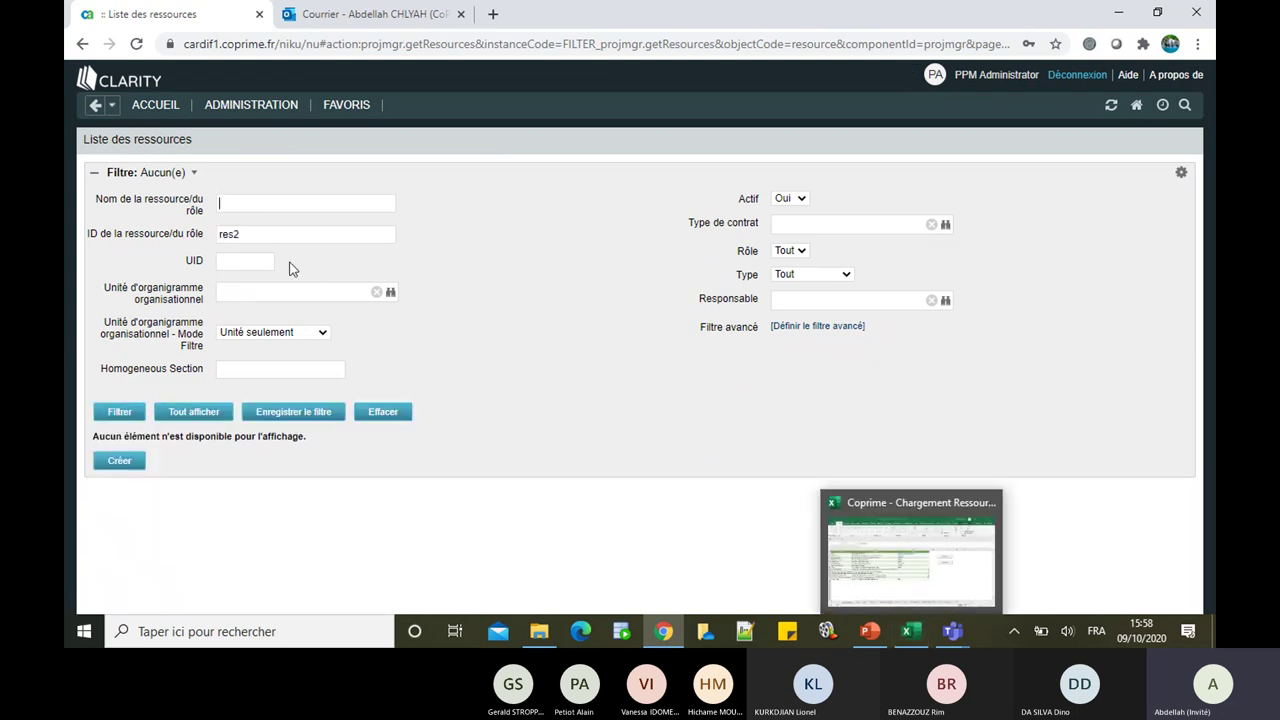
key(BackSpace)
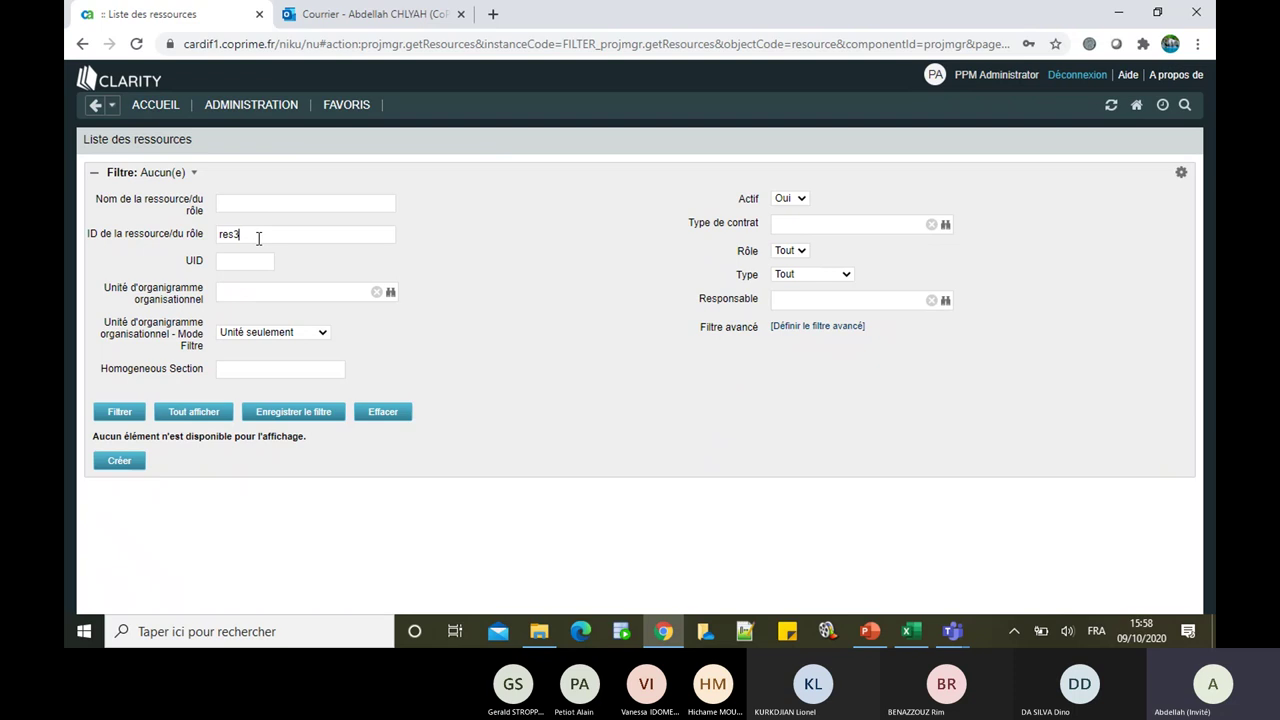
key(shift+Tab)
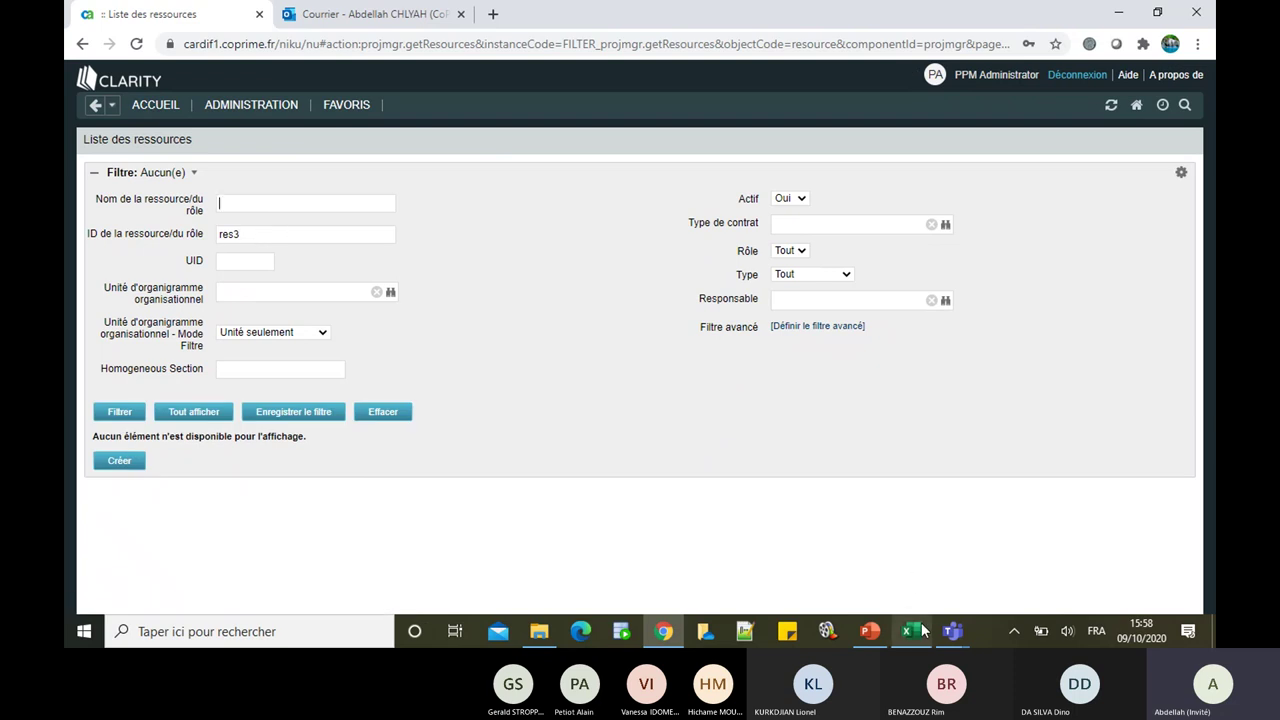
Step: Bring the Excel workbook back and show the Data sheet
mouse_move(922, 630)
click(910, 598)
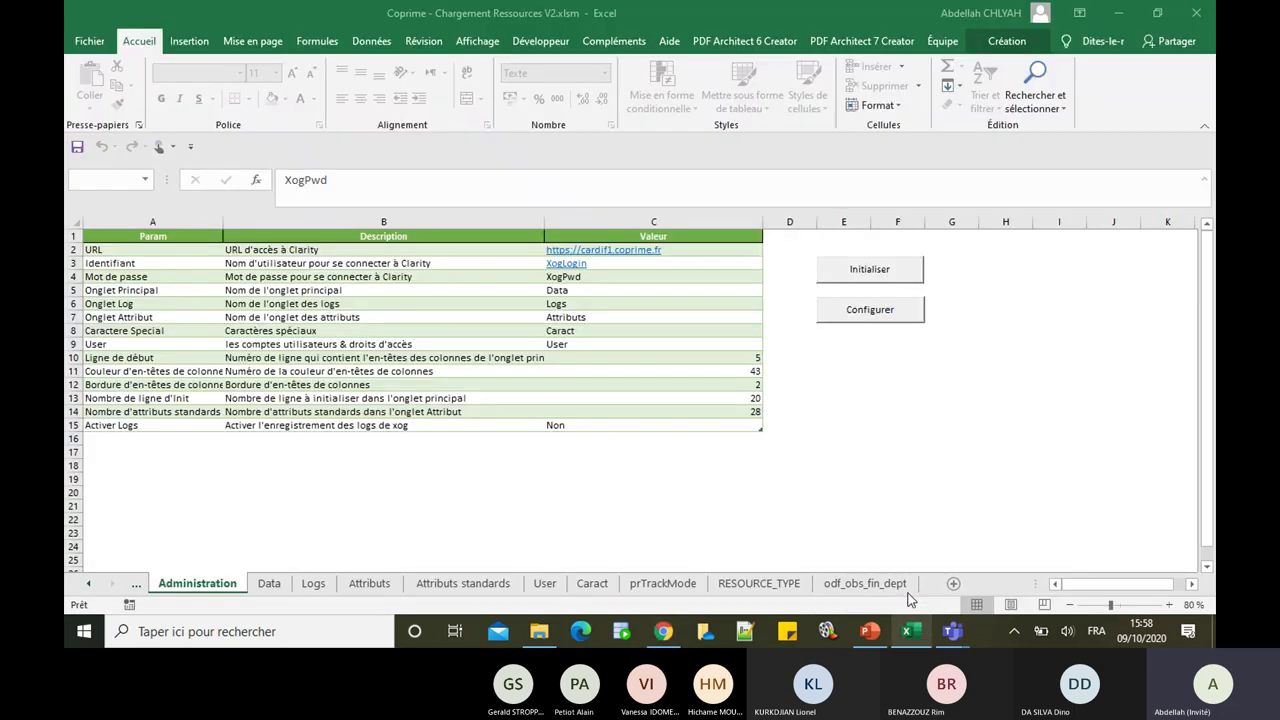
click(268, 586)
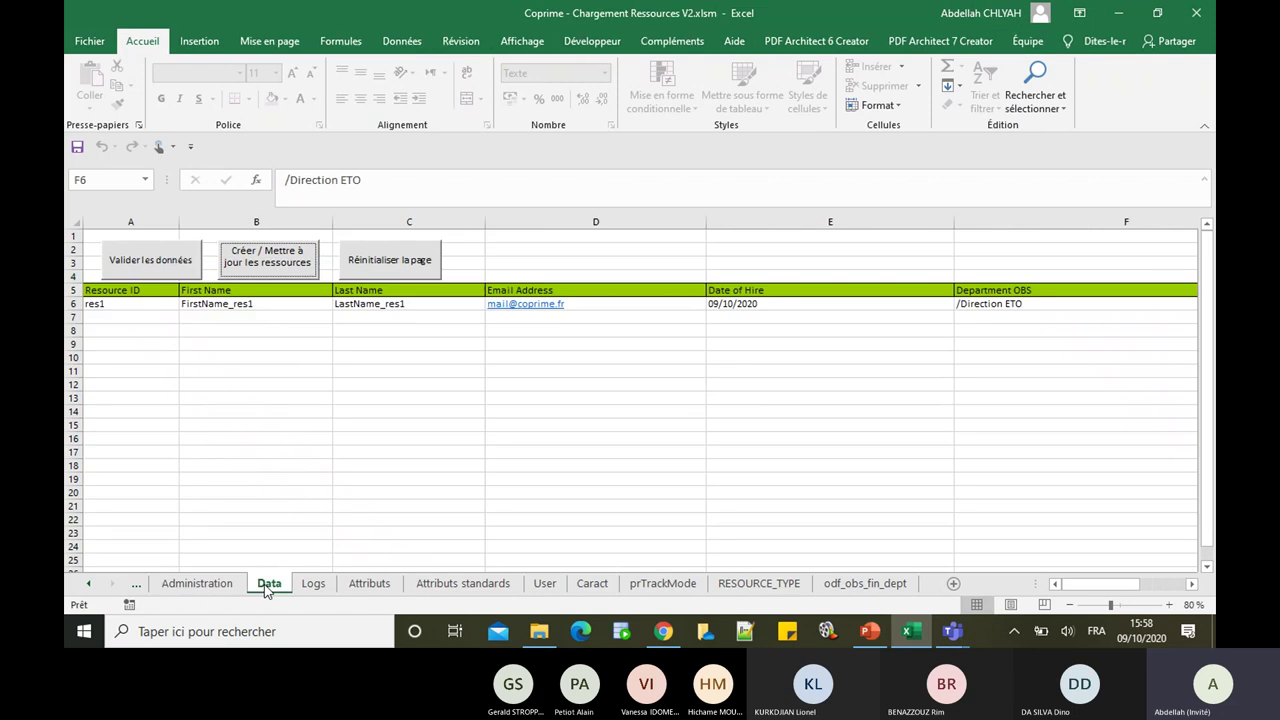
Step: Enter res2 in row 7 with names res2, an @ e-mail placeholder and hire date 09/10/2020
click(152, 317)
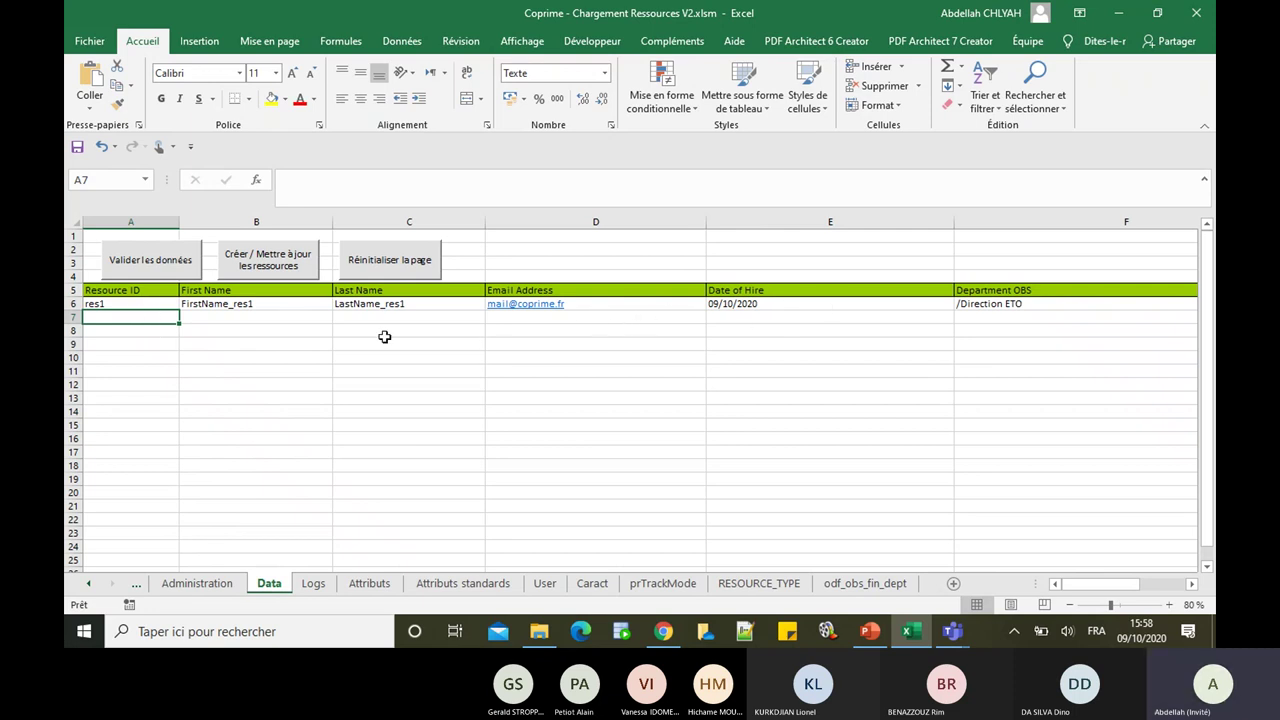
text(res)
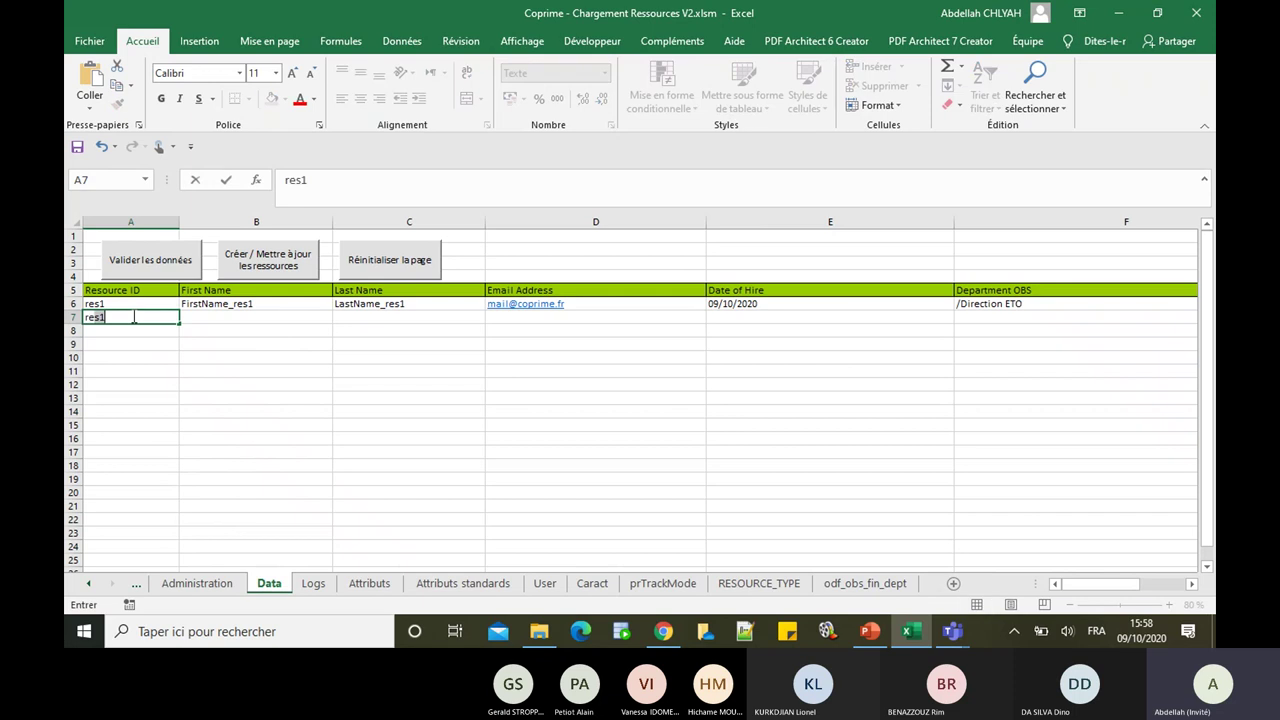
text(2)
key(Tab)
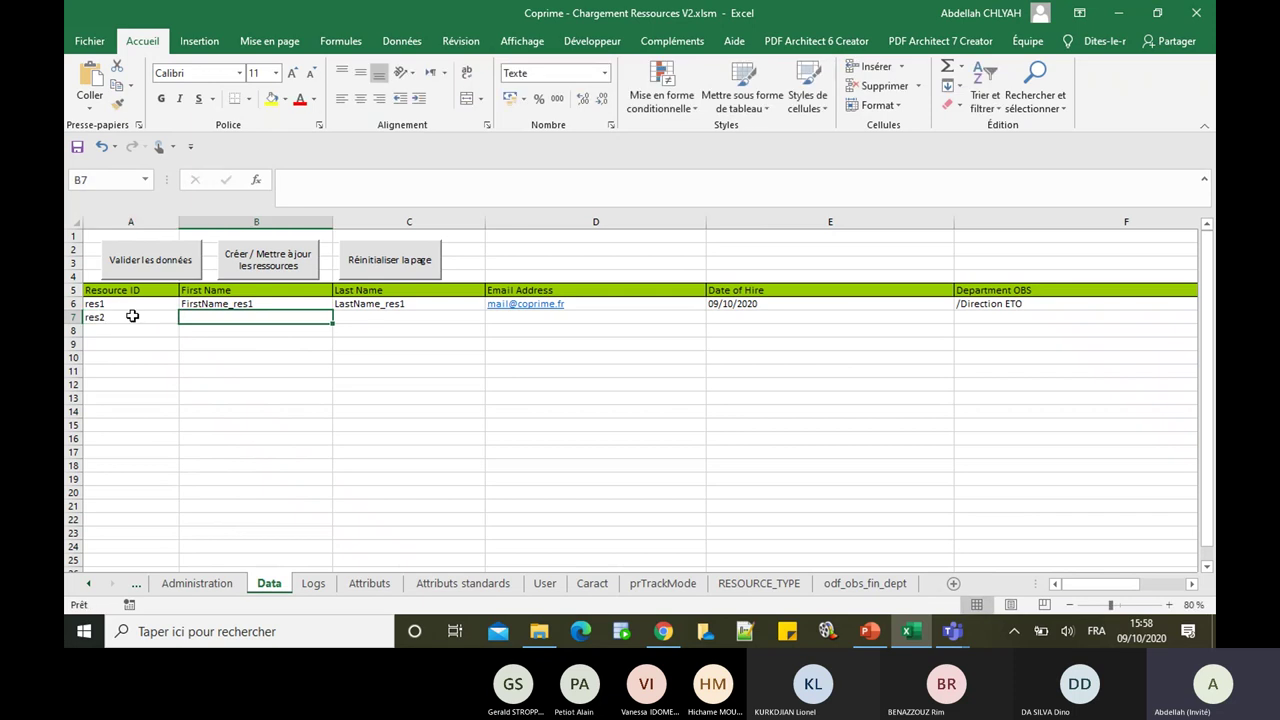
text(res2)
key(Tab)
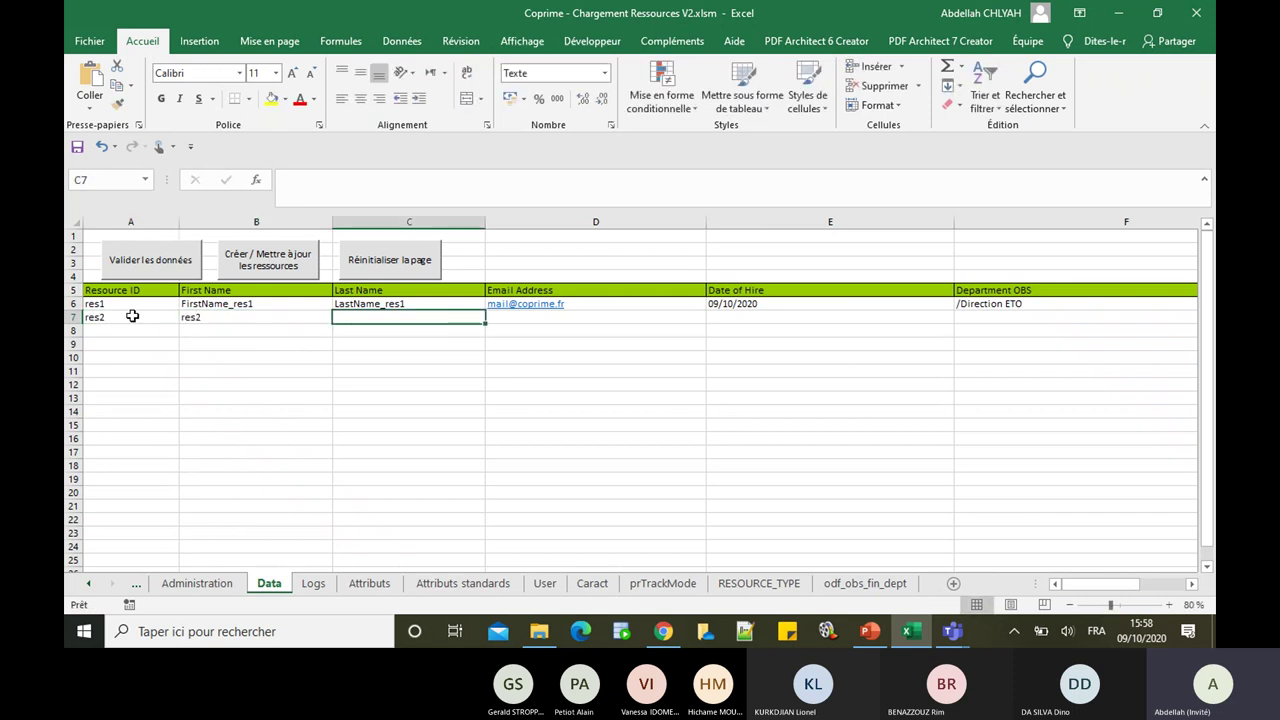
text(res2)
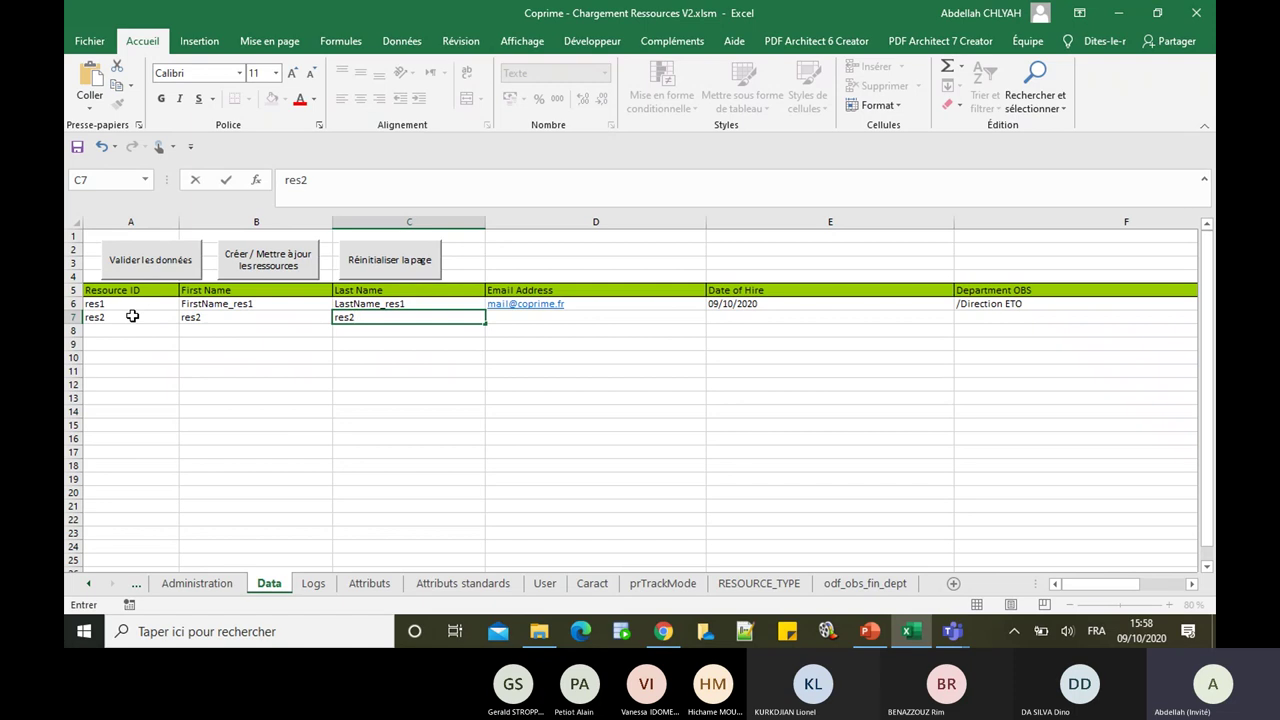
click(537, 321)
text(@)
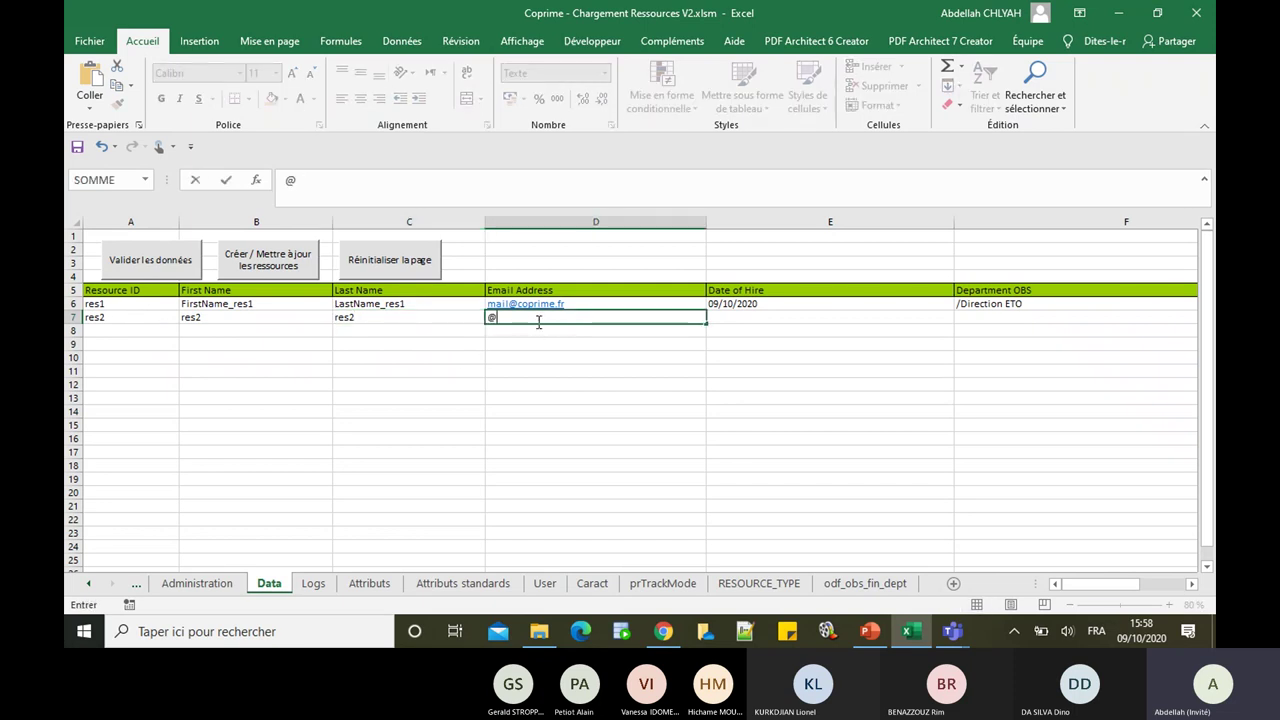
key(Tab)
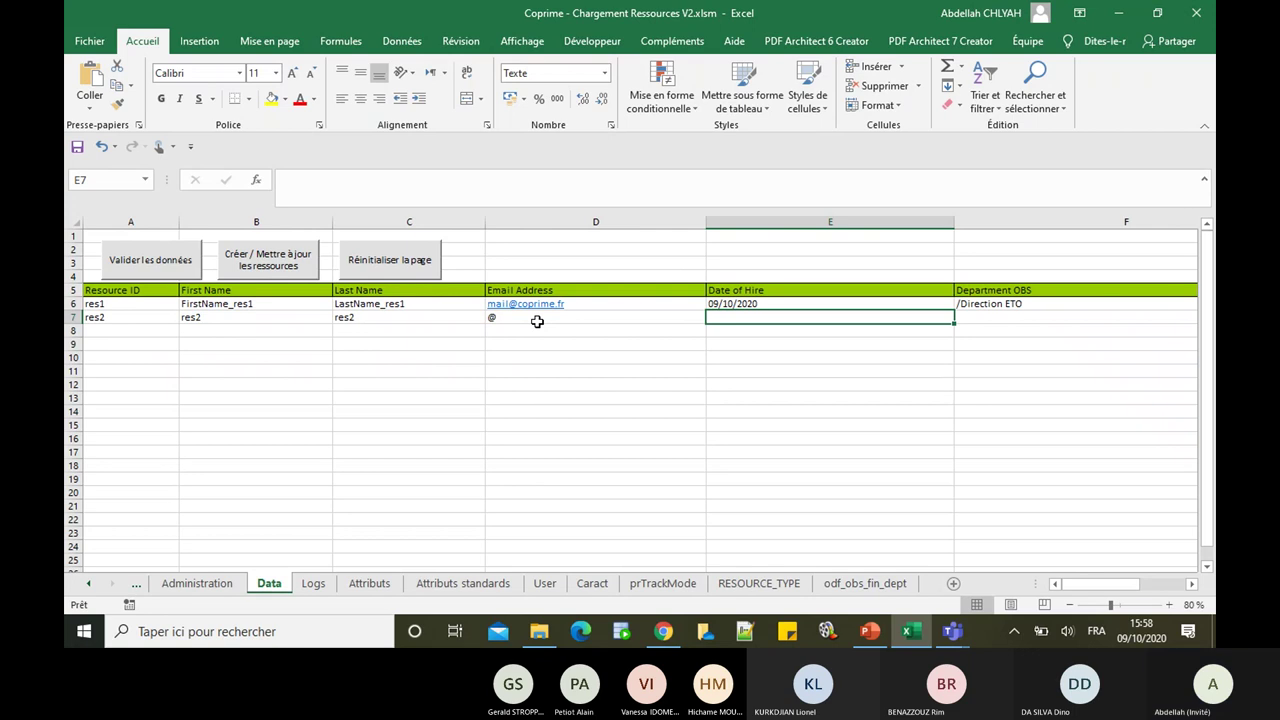
text(09)
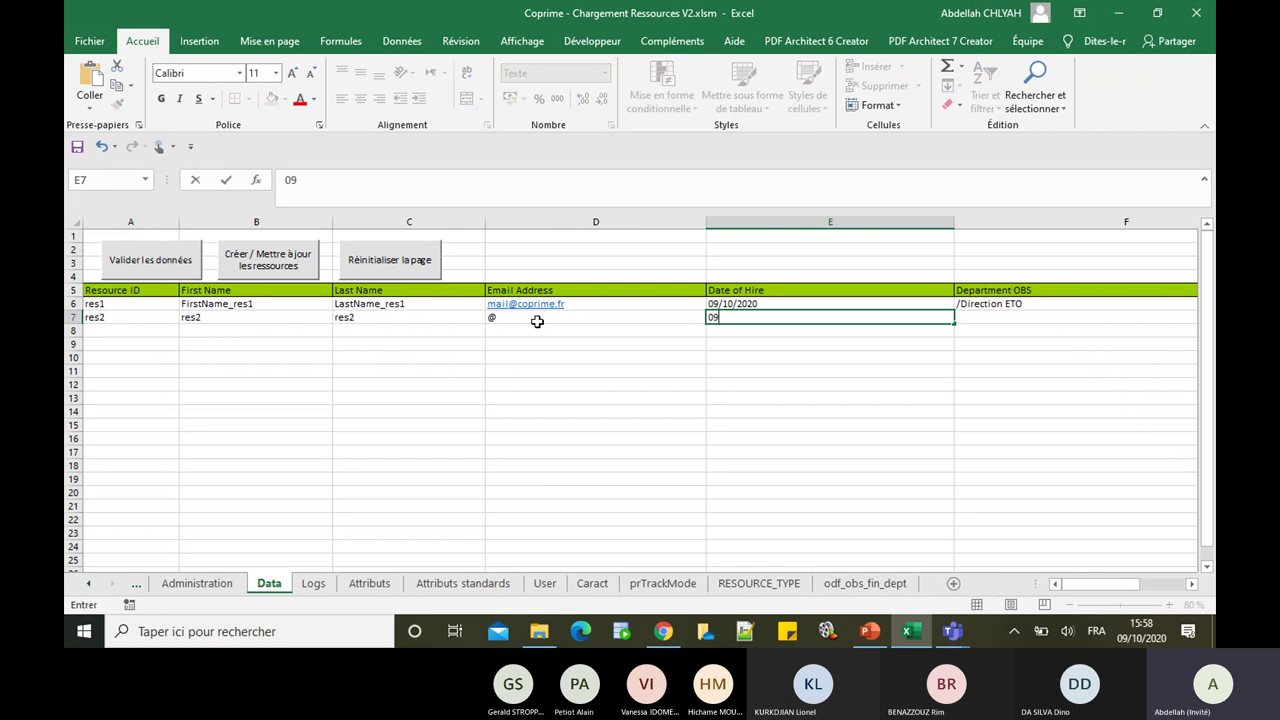
text(/10/2020)
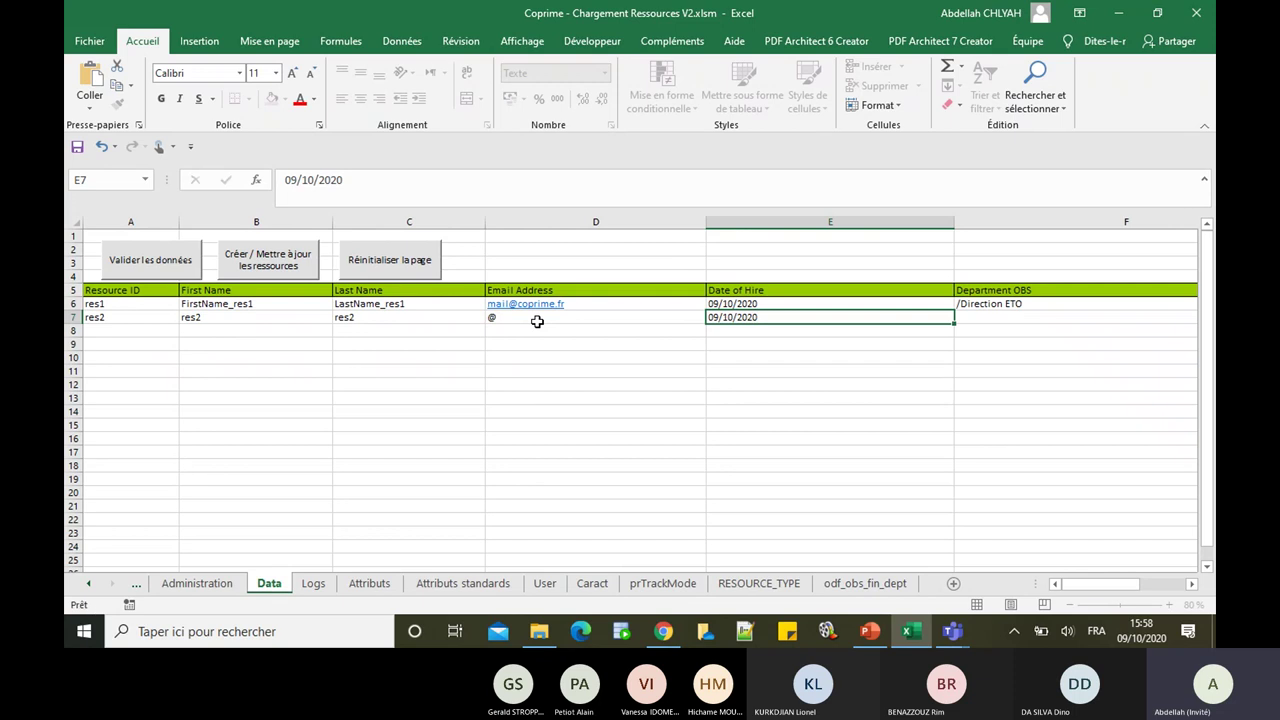
key(Tab)
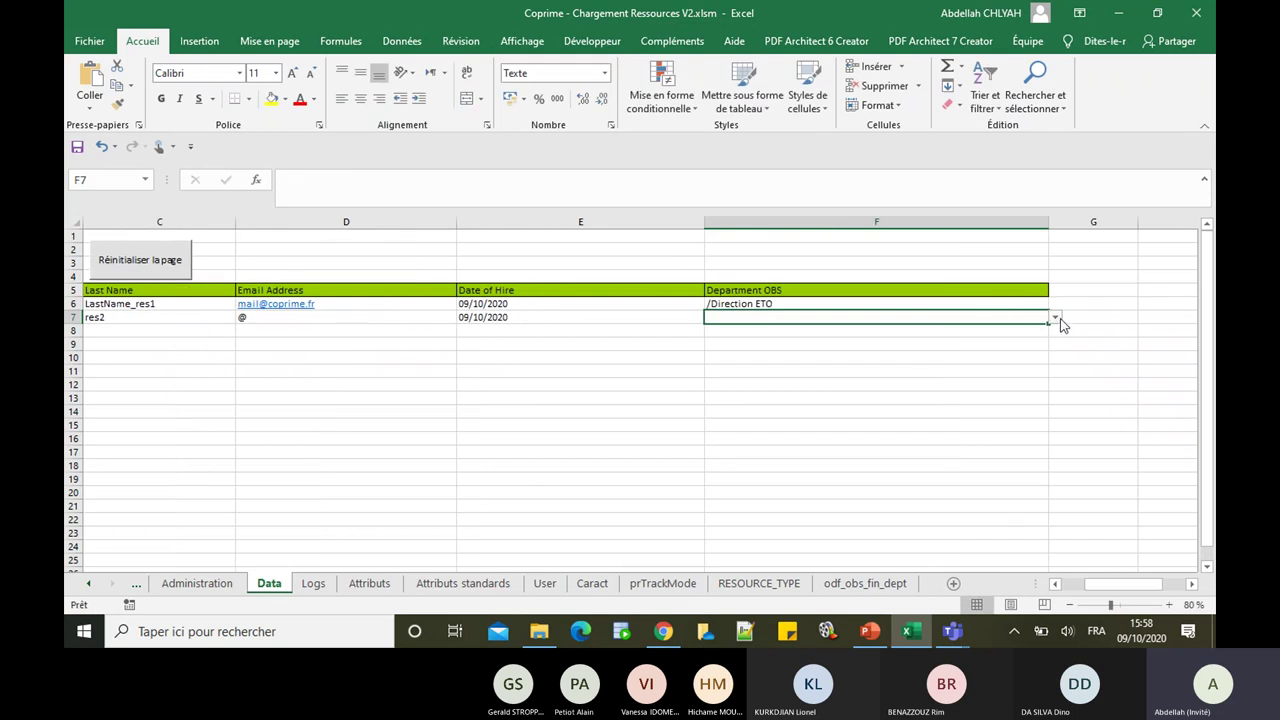
Step: Set res2's Department OBS to /Direction ETO/Operations et Achats and scroll back left
click(1055, 318)
scroll(1055, 350, down, 5)
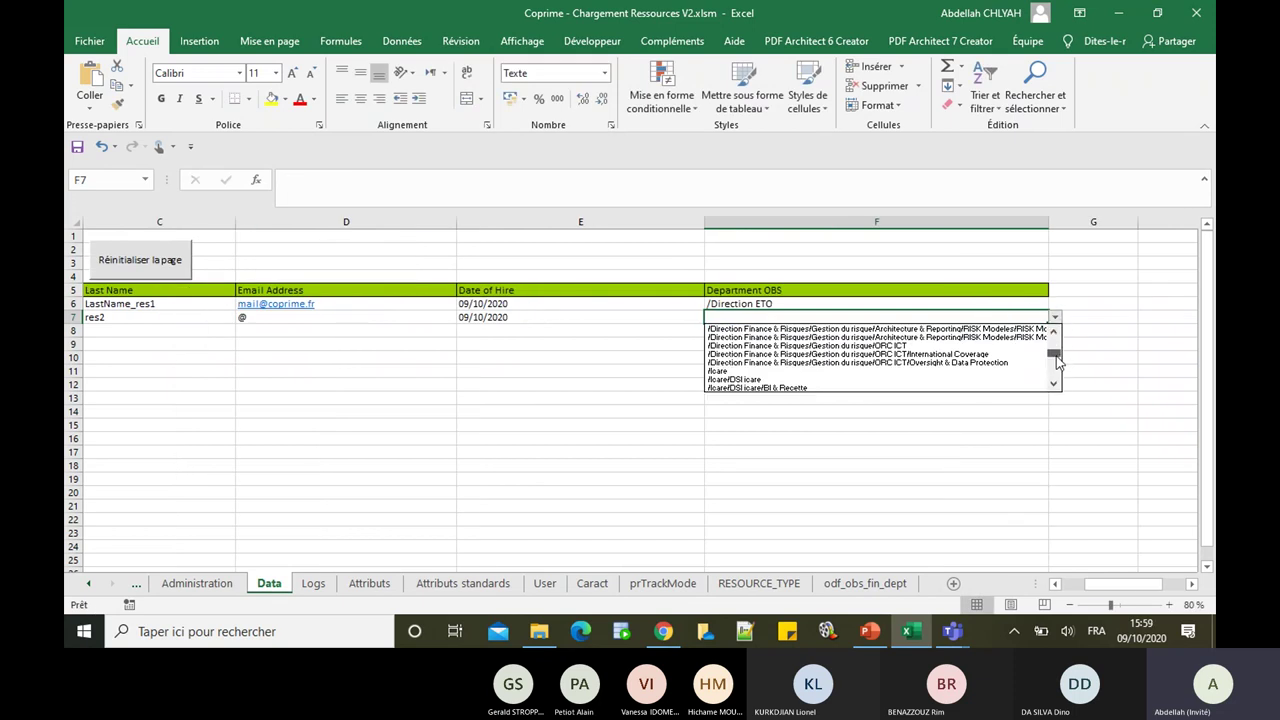
click(862, 331)
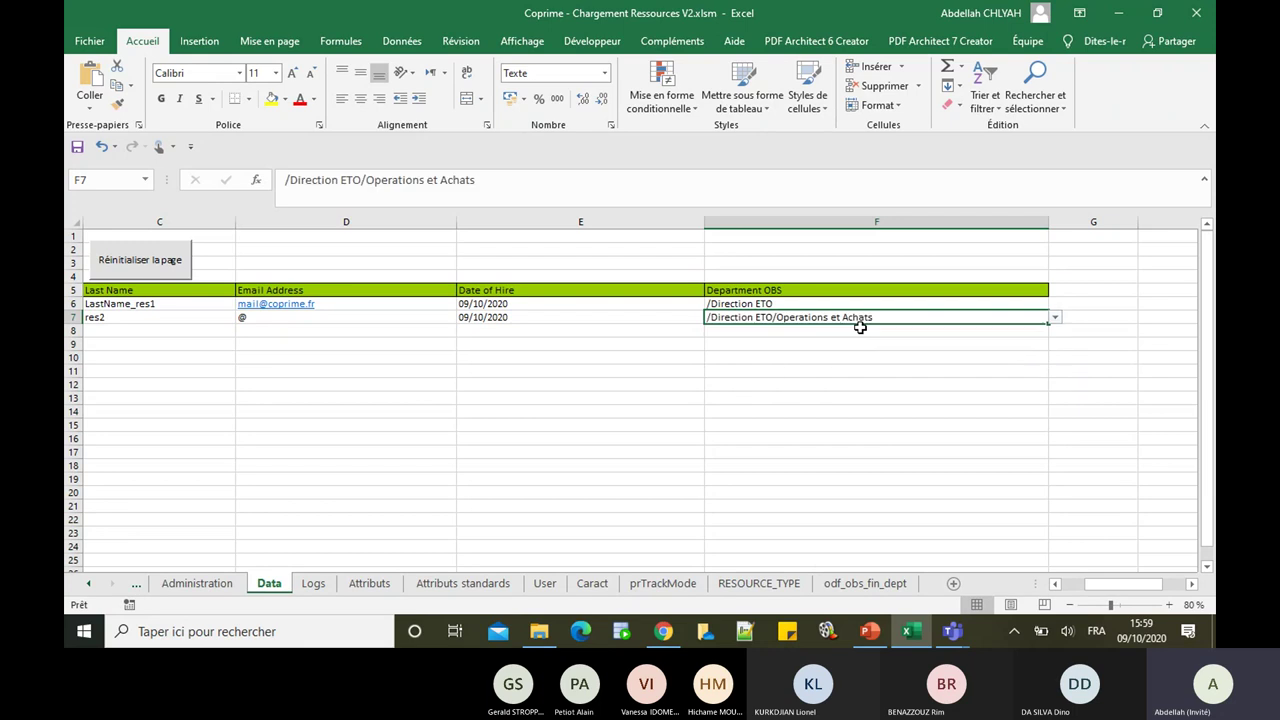
drag(1100, 588, 1078, 588)
Step: Fill row 8 with res3 as ID, first and last name, an e-mail and hire date 10/10/2020
click(107, 334)
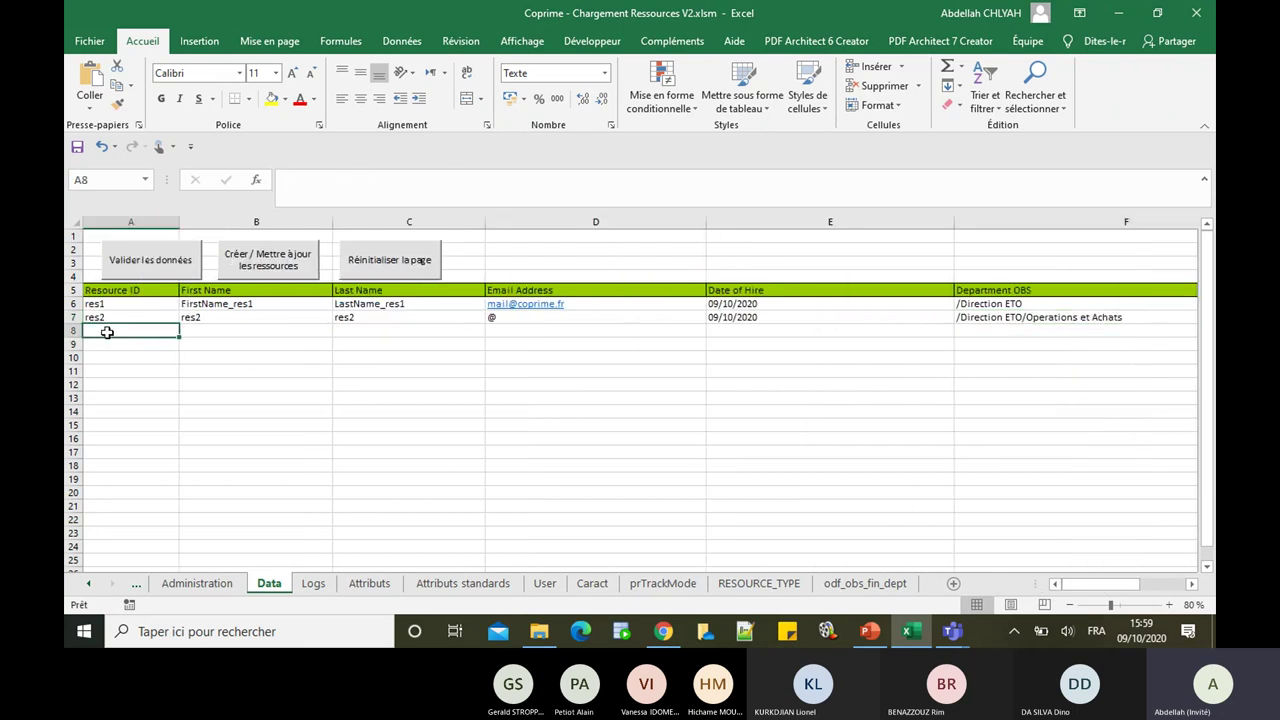
text(res3)
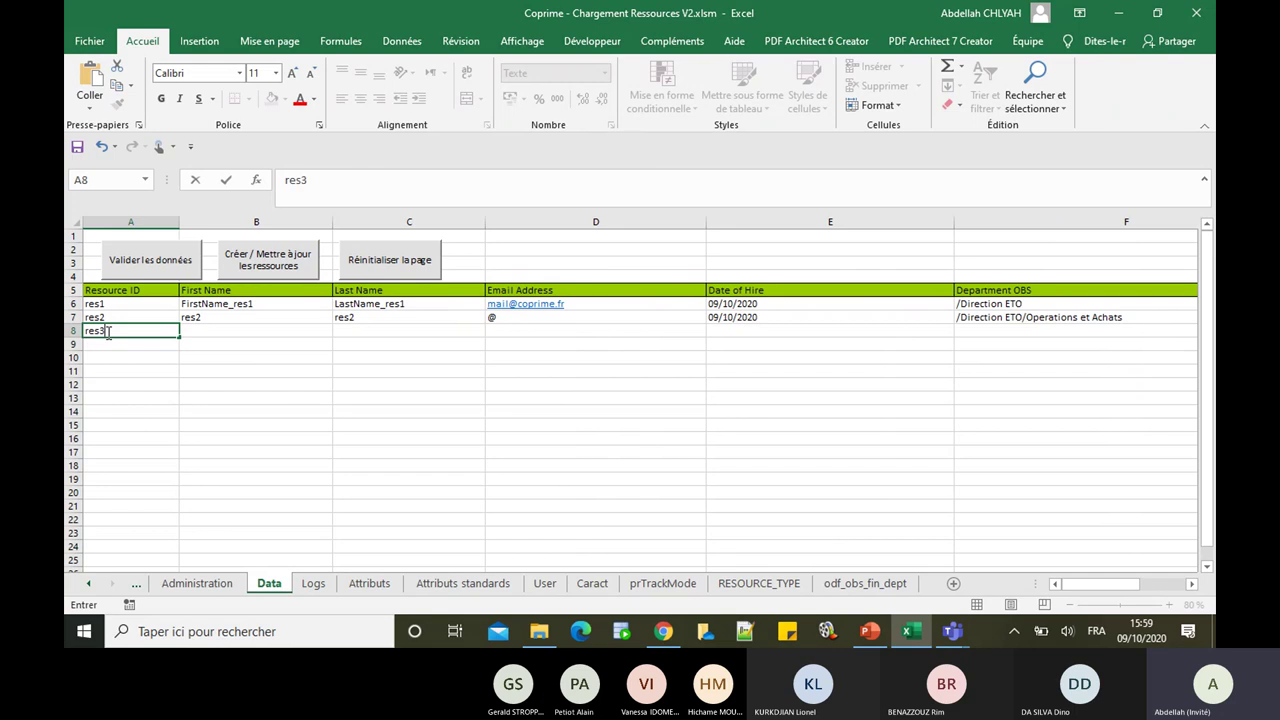
key(Tab)
text(res2)
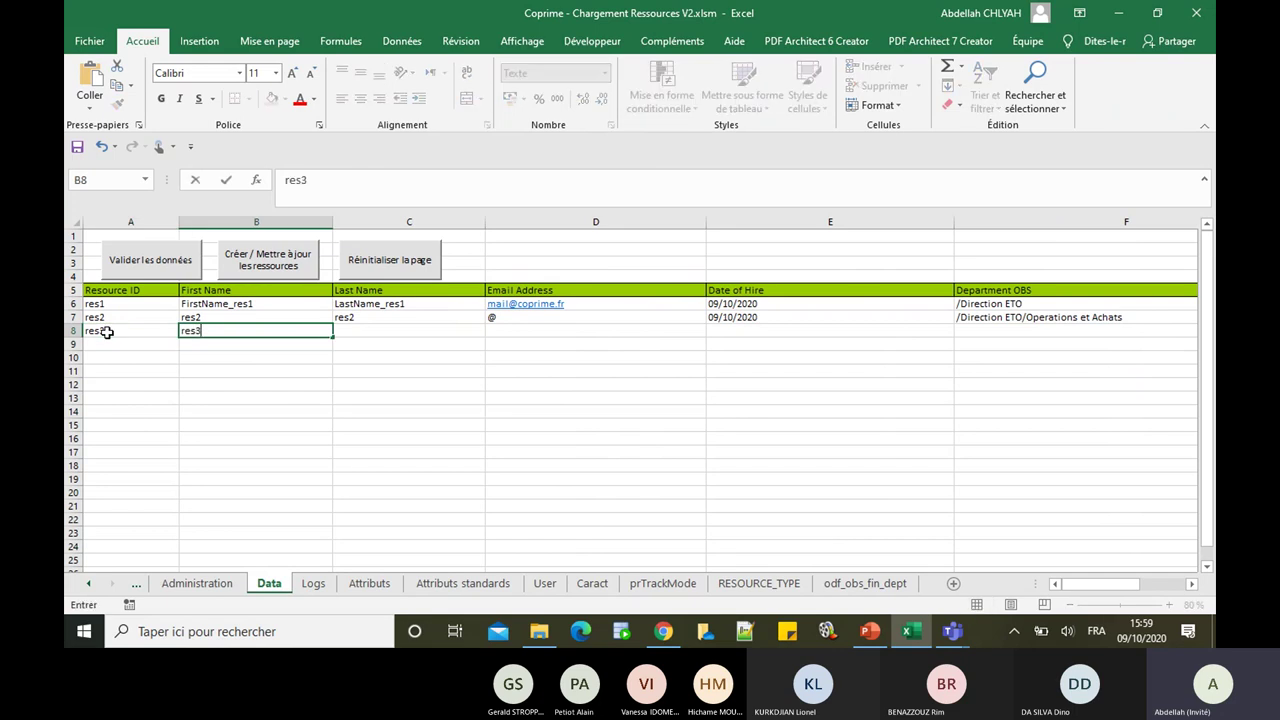
key(Tab)
text(res2)
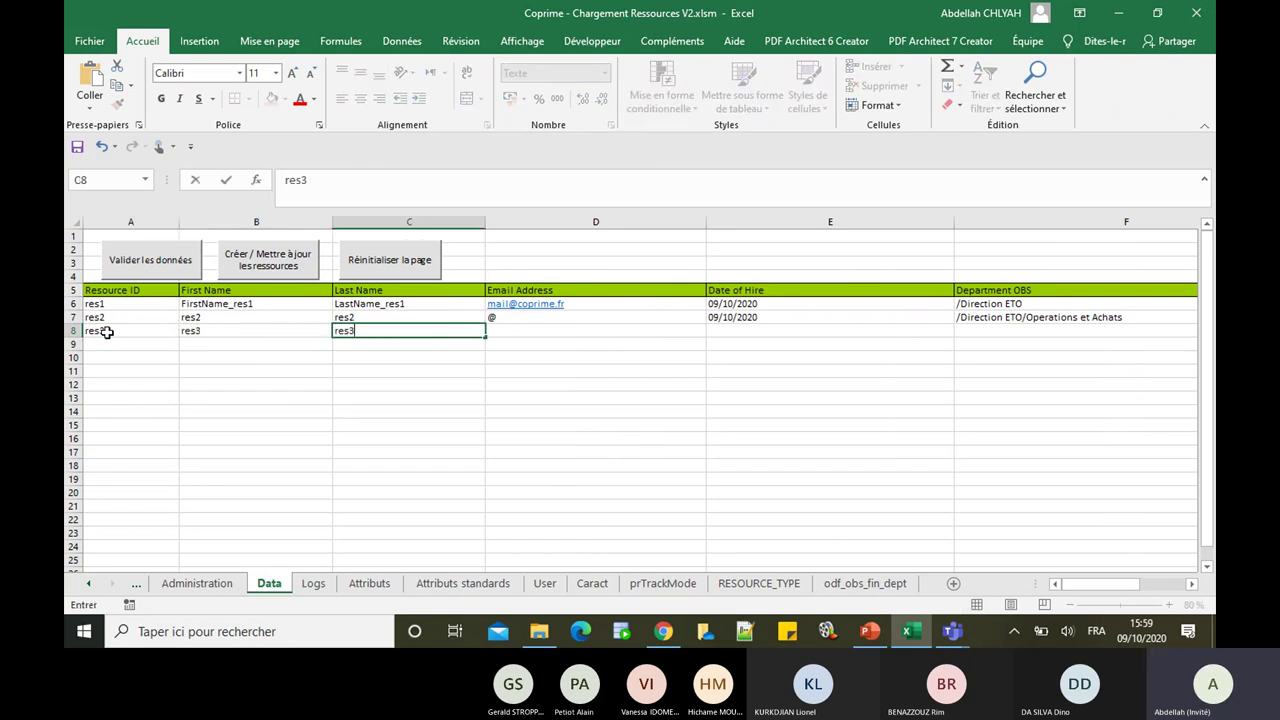
key(Tab)
text(res)
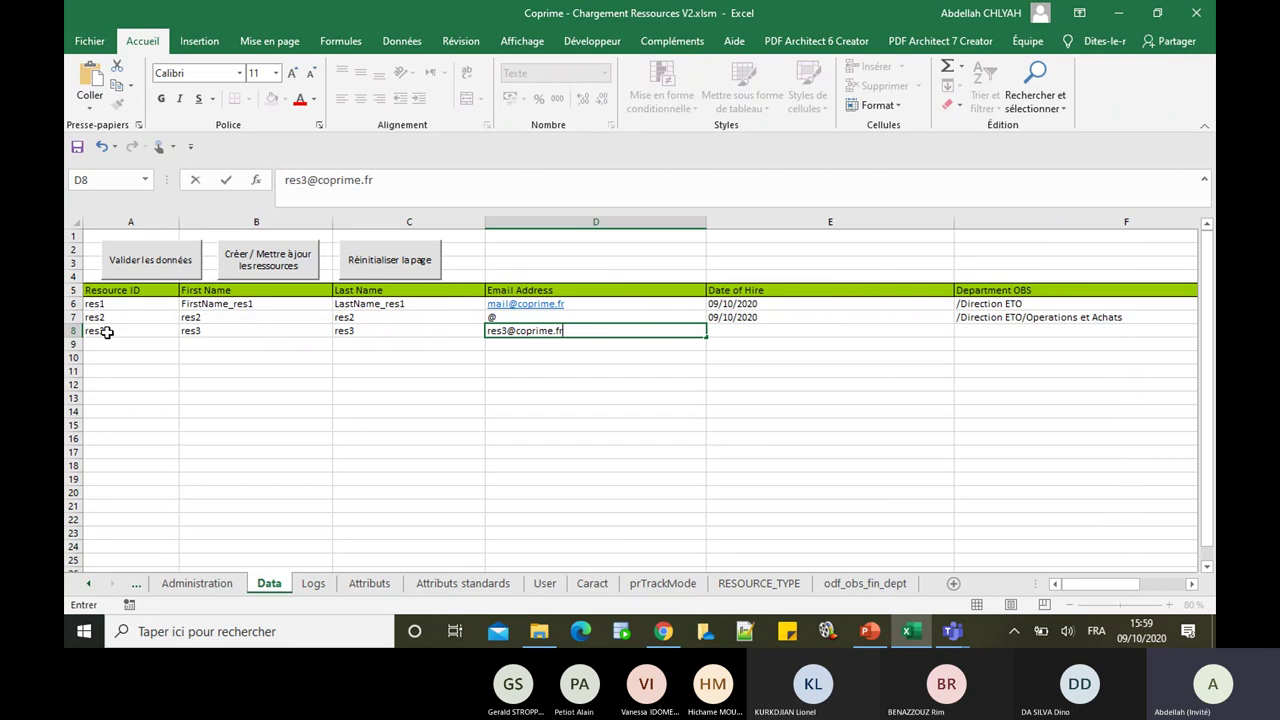
key(Tab)
text(10)
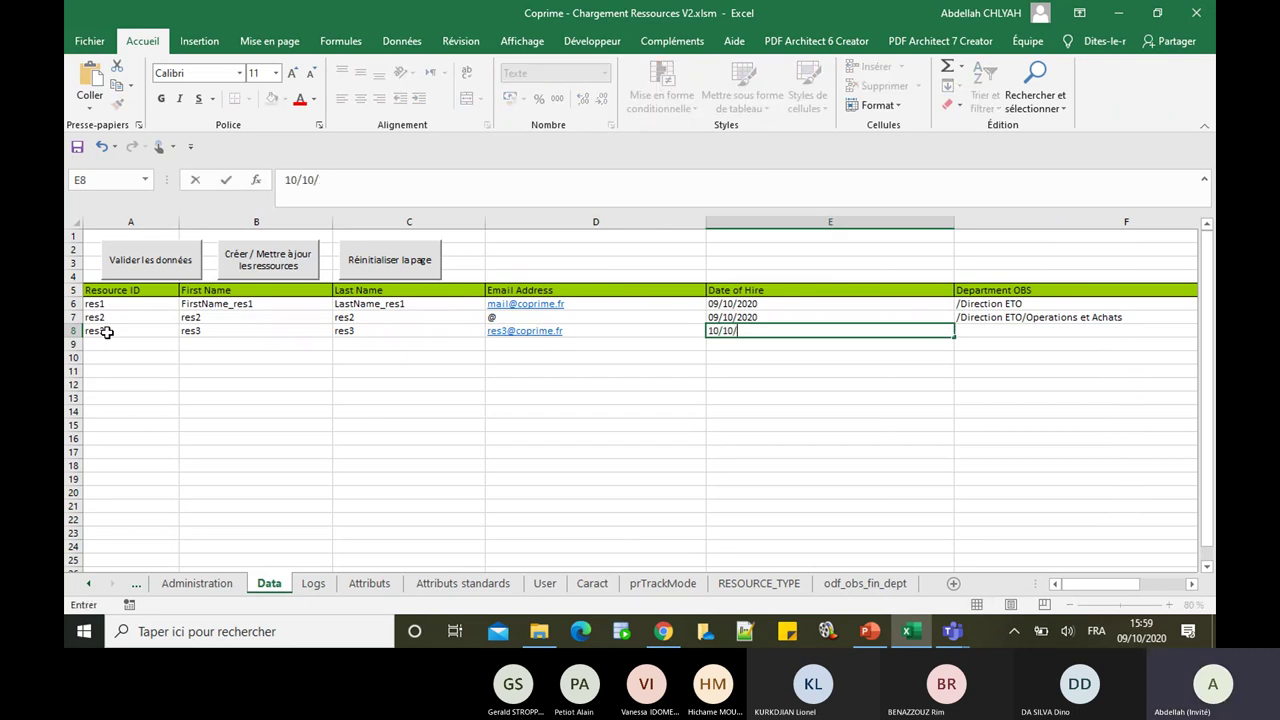
text(/10/2020)
key(Tab)
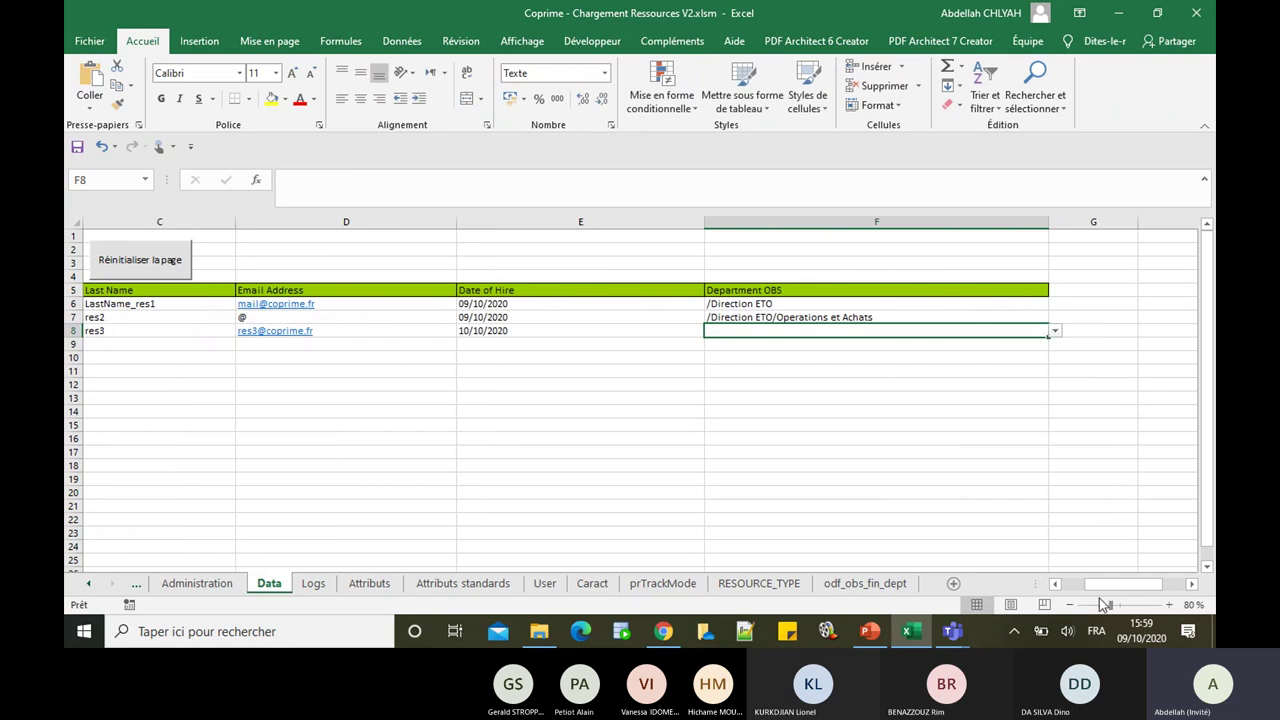
drag(1100, 585, 1070, 590)
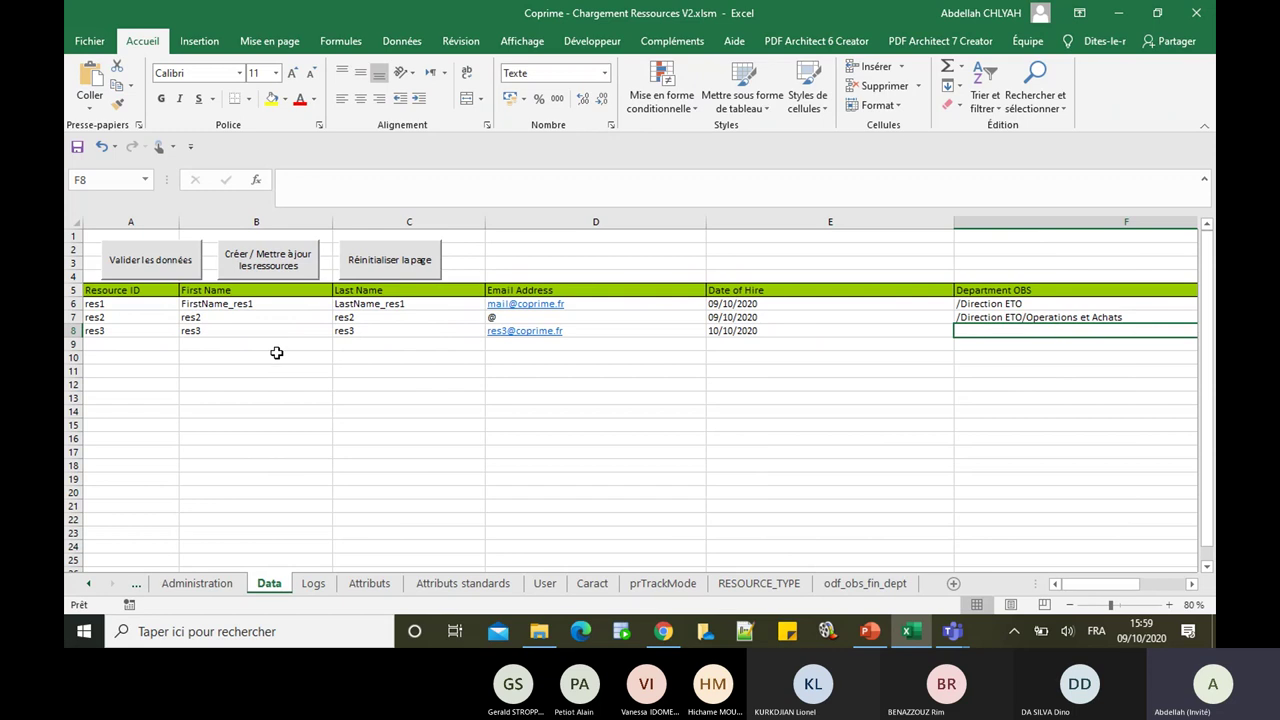
Step: Create the resources in Clarity with 'Créer / Mettre à jour les ressources' and view Clarity's resource list
click(281, 265)
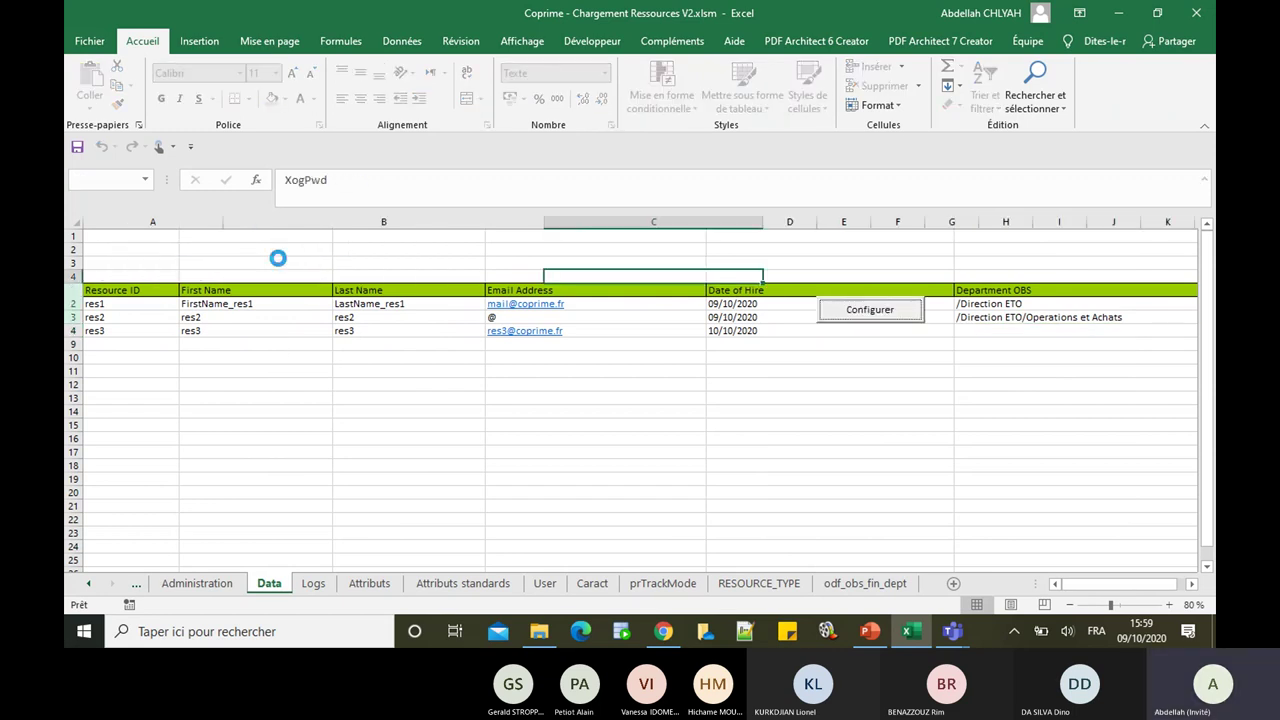
click(269, 583)
click(663, 632)
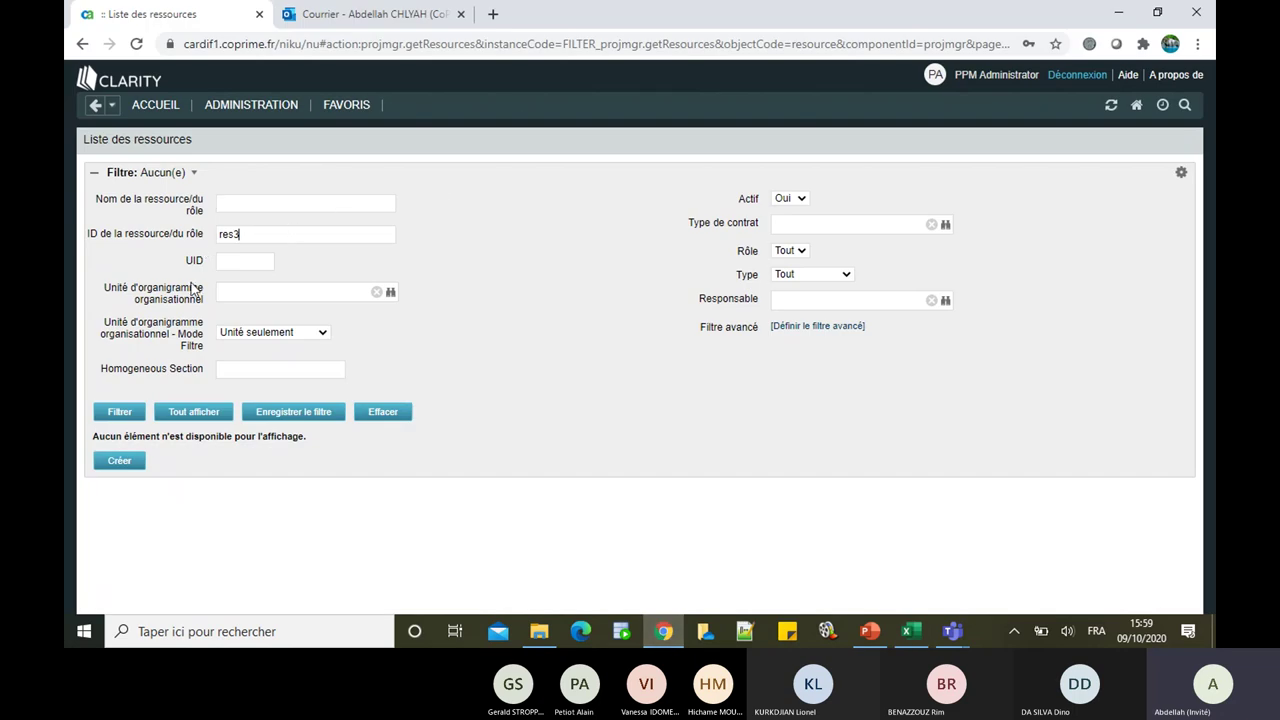
Step: Filter Clarity's resource list on res3, inspect its record, and return to the list
click(121, 413)
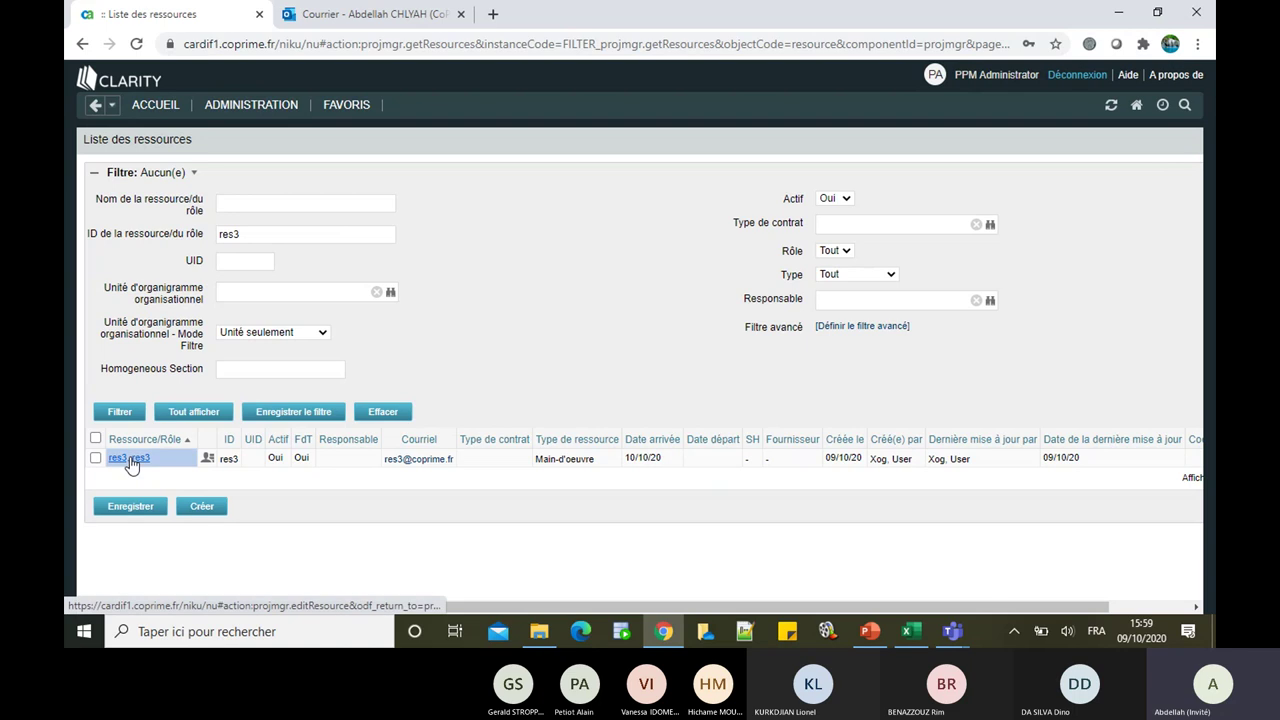
click(129, 459)
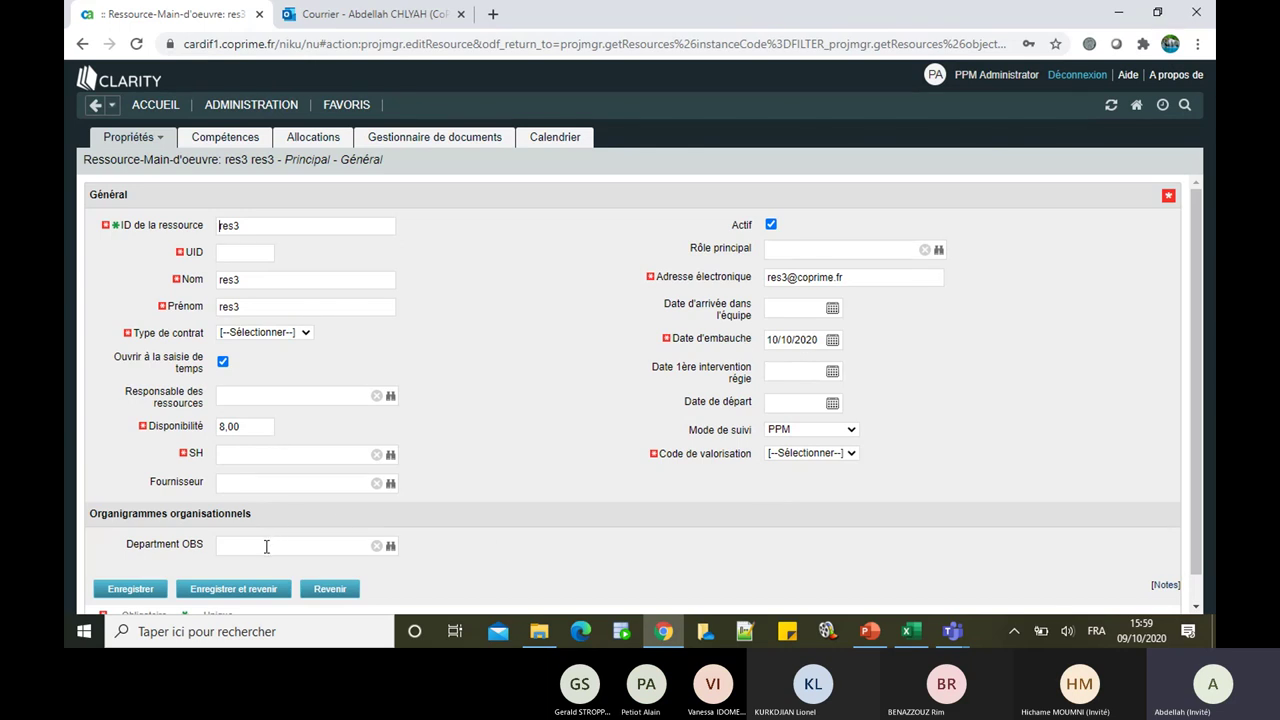
click(348, 590)
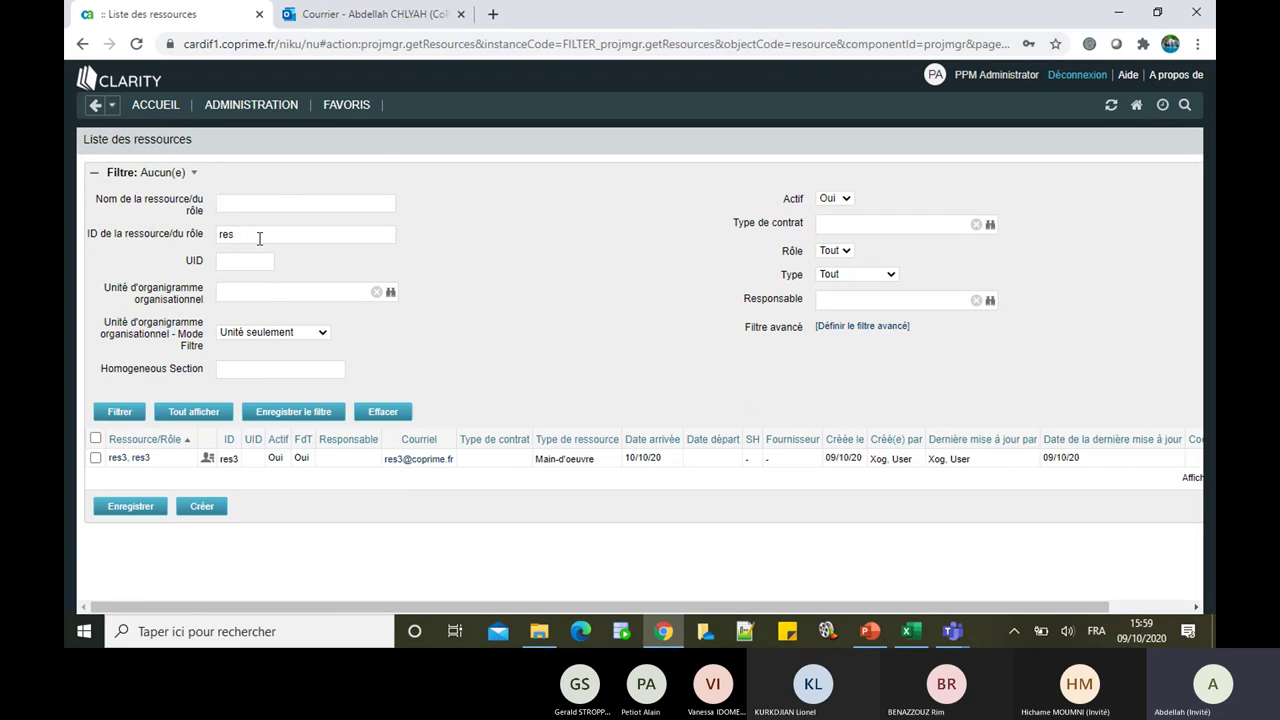
Step: Filter on res2, inspect its record with its Department OBS, then switch back to Excel
text(2)
key(Return)
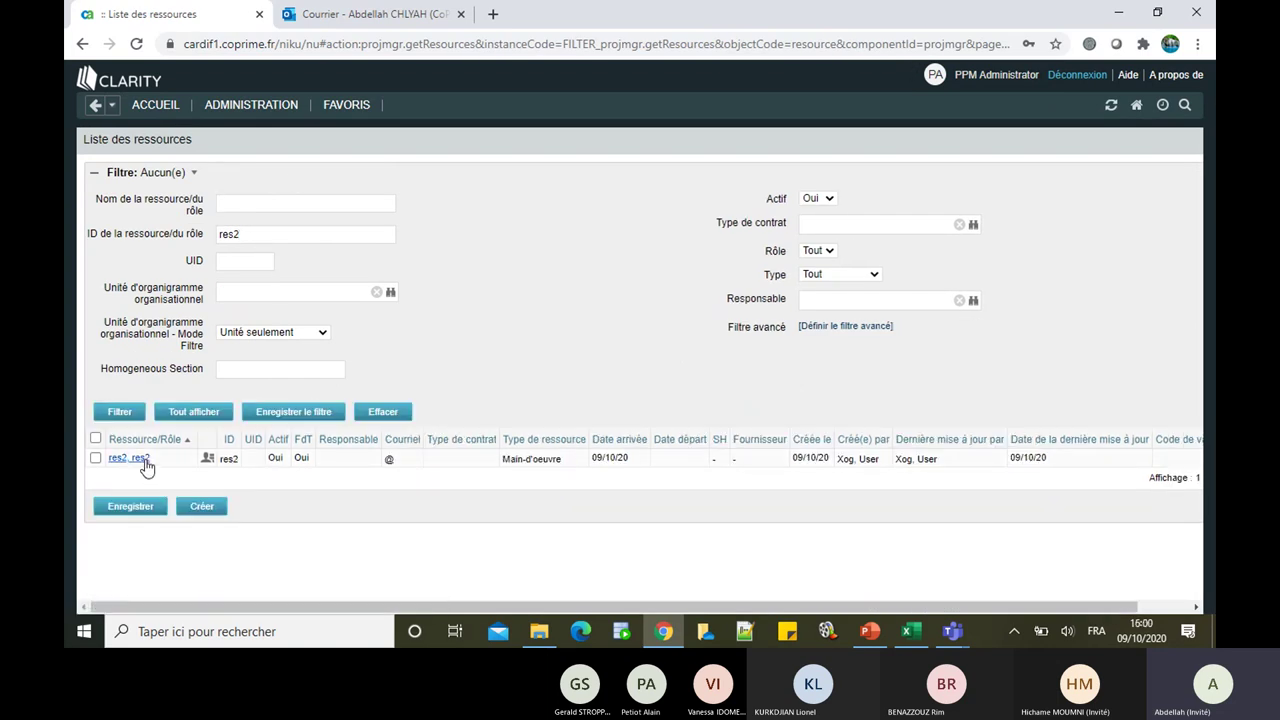
click(140, 457)
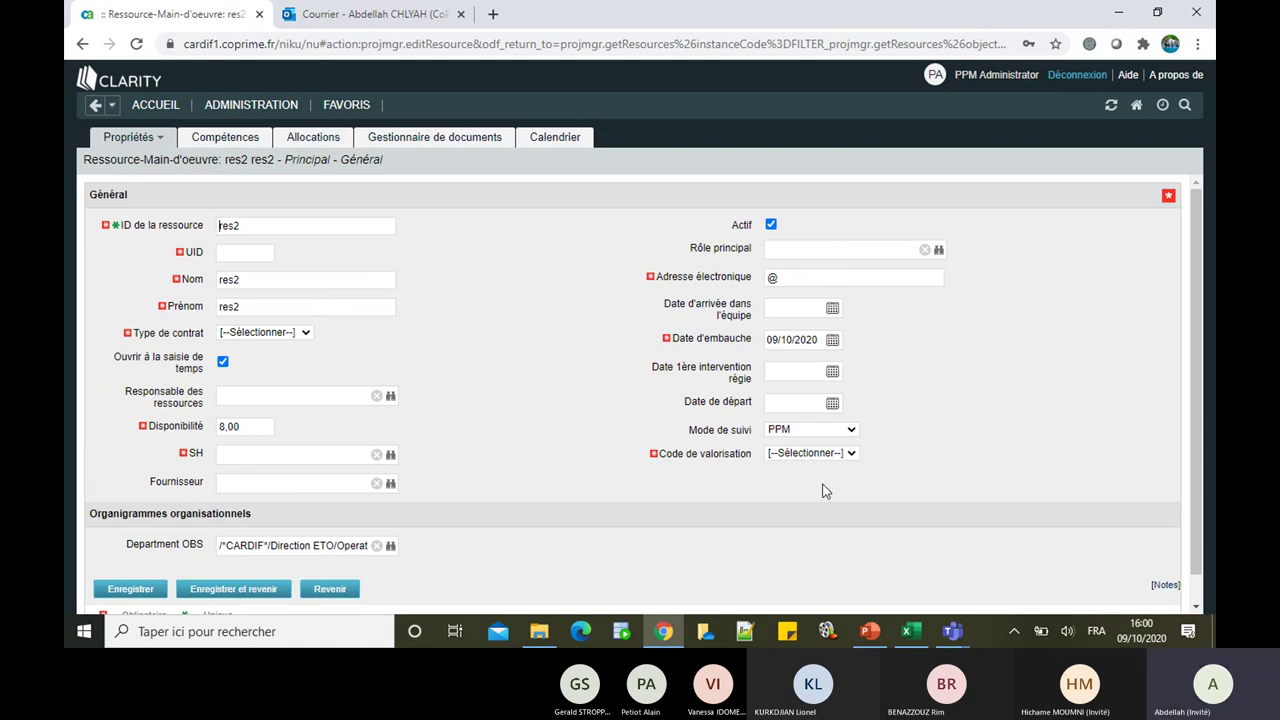
key(alt+Tab)
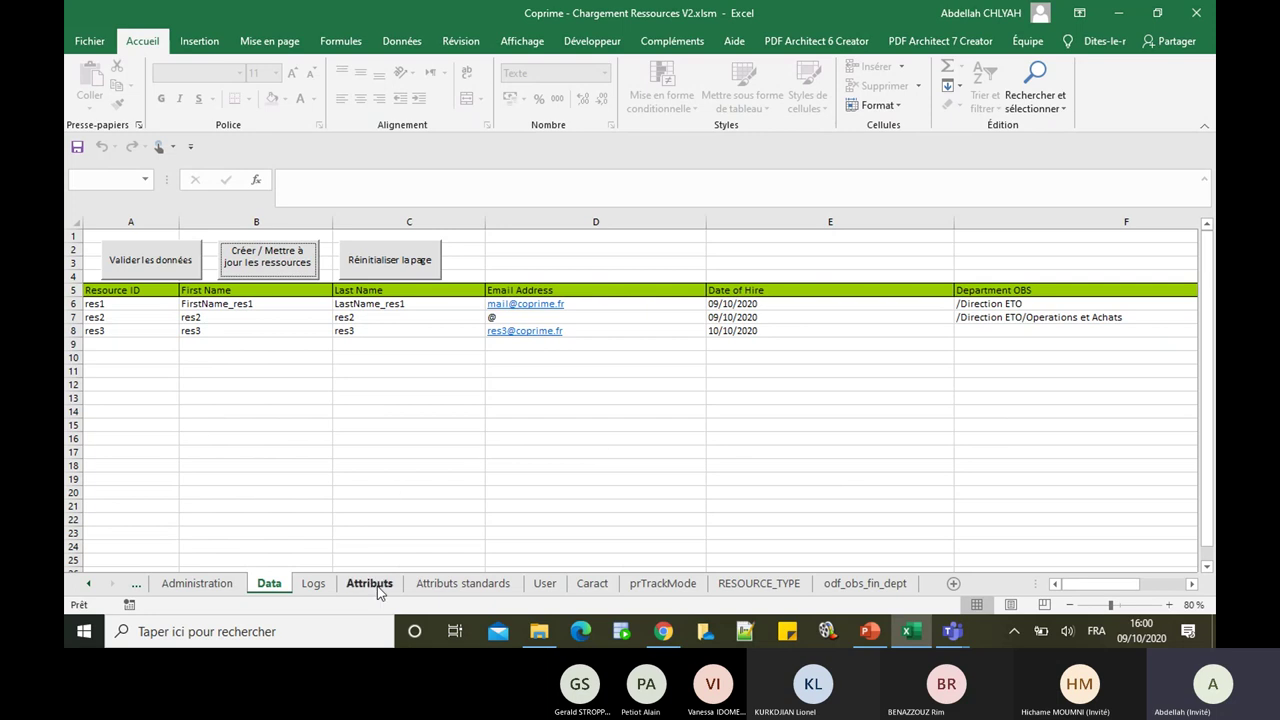
Step: In Attributs standards, set Resource Type's TO DO to 1 and Order to 7, then return to Data
click(437, 585)
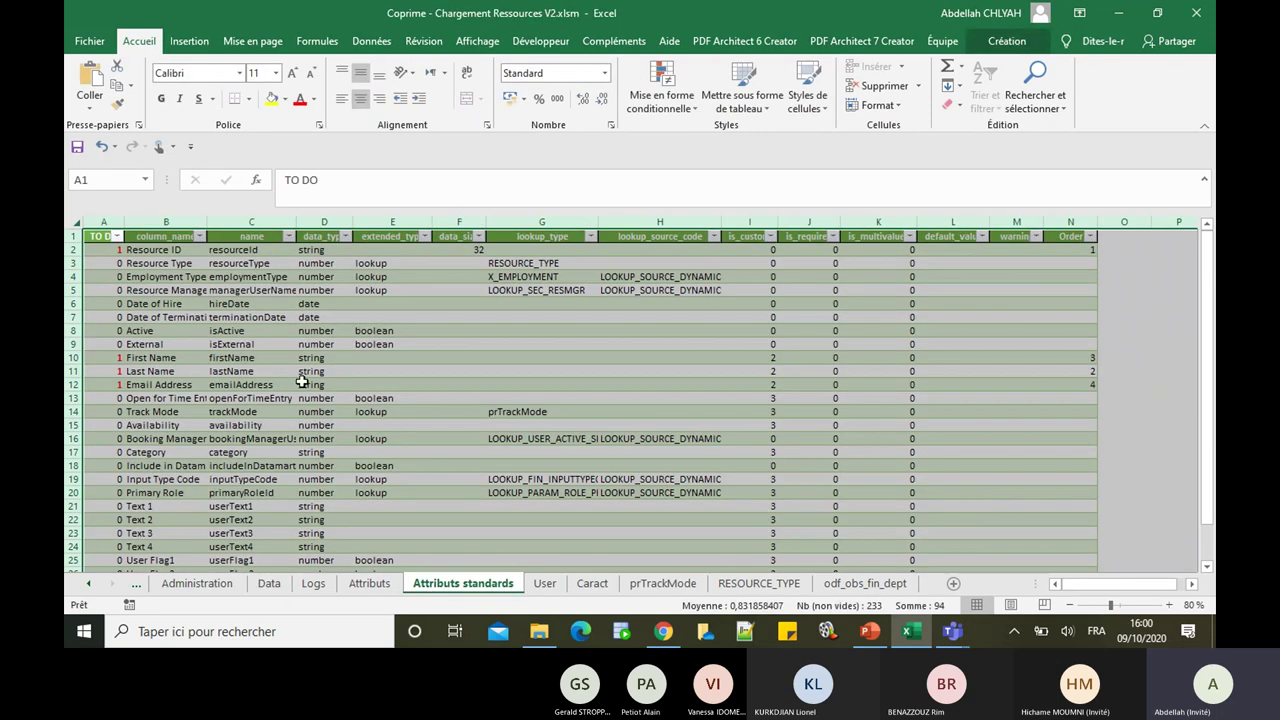
click(302, 383)
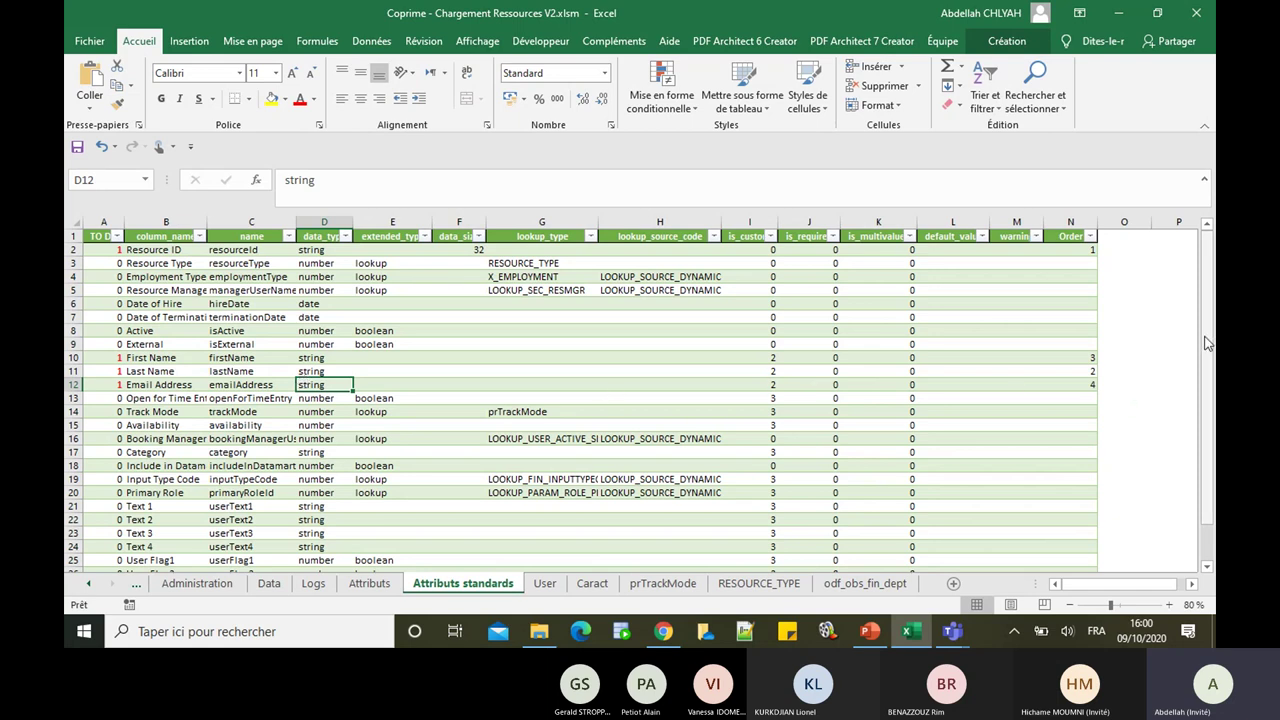
drag(1207, 343, 1208, 343)
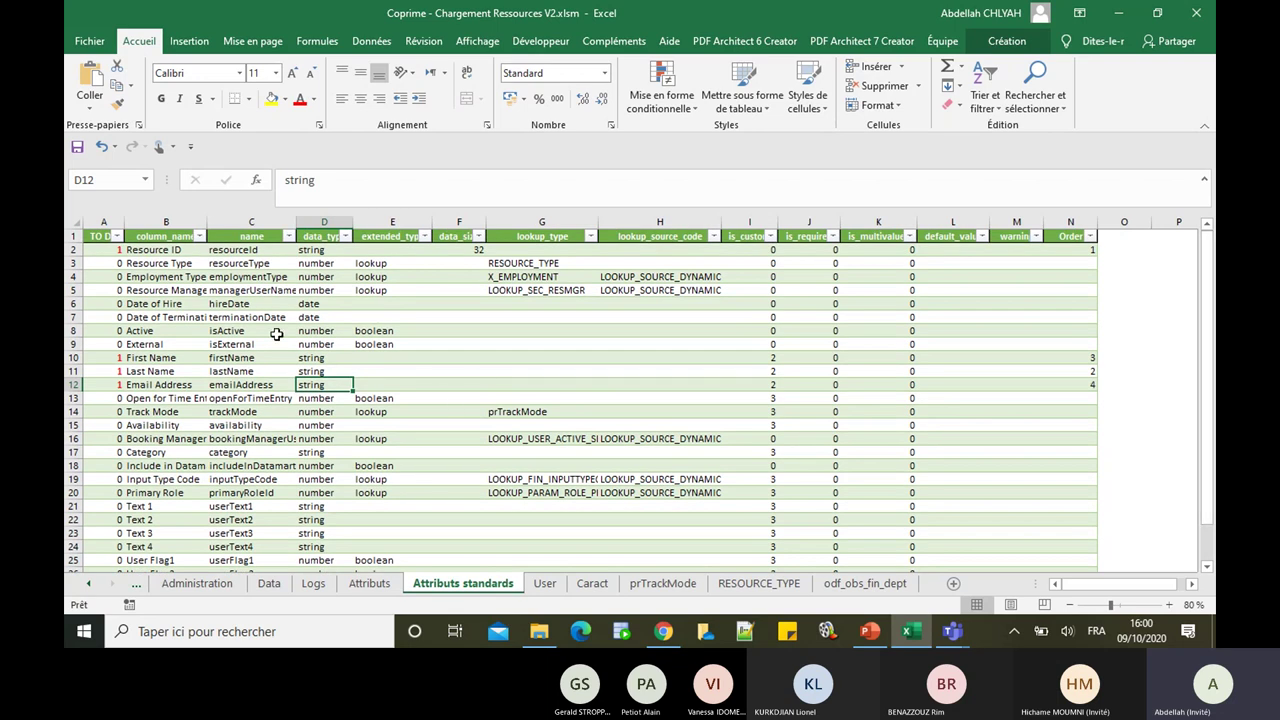
click(114, 264)
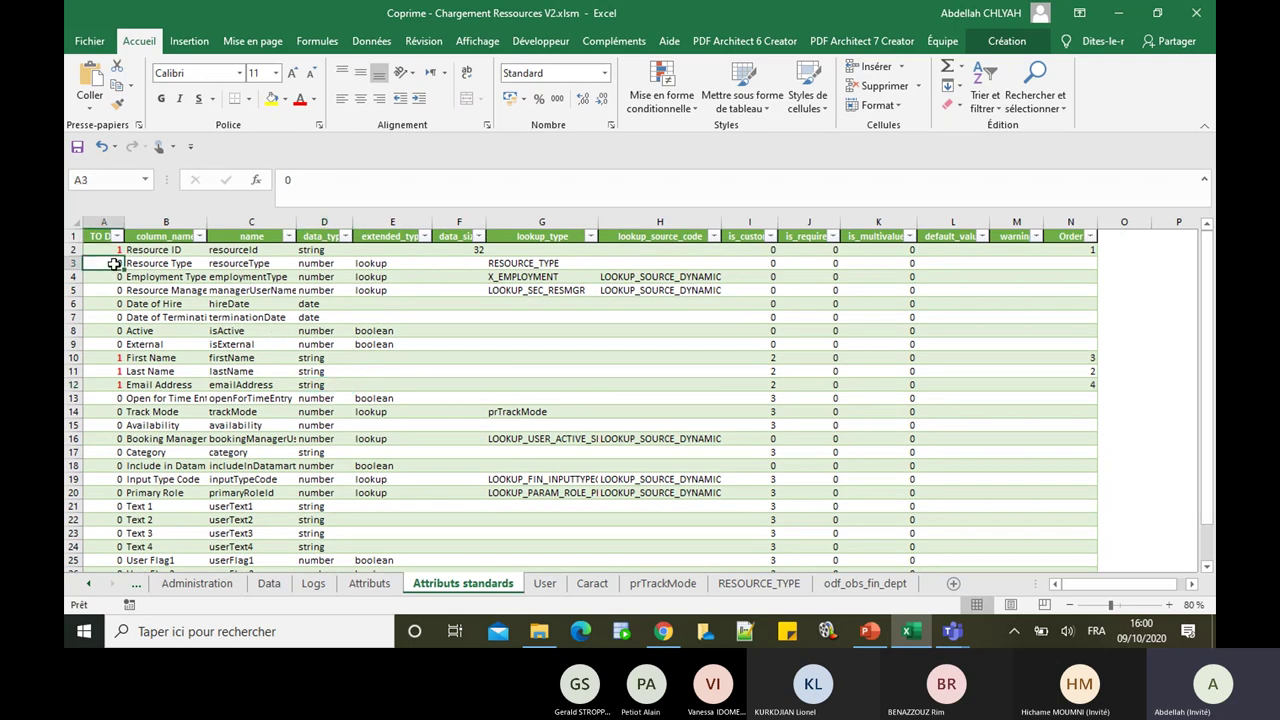
text(1)
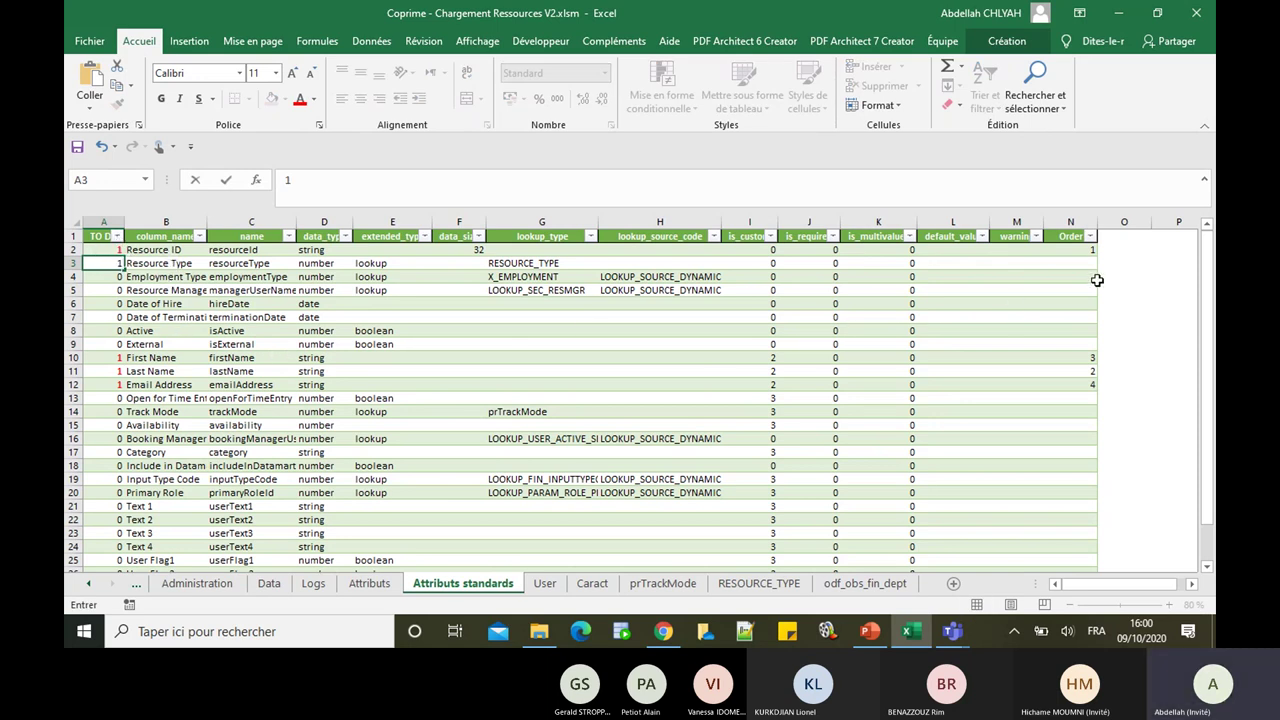
click(1090, 264)
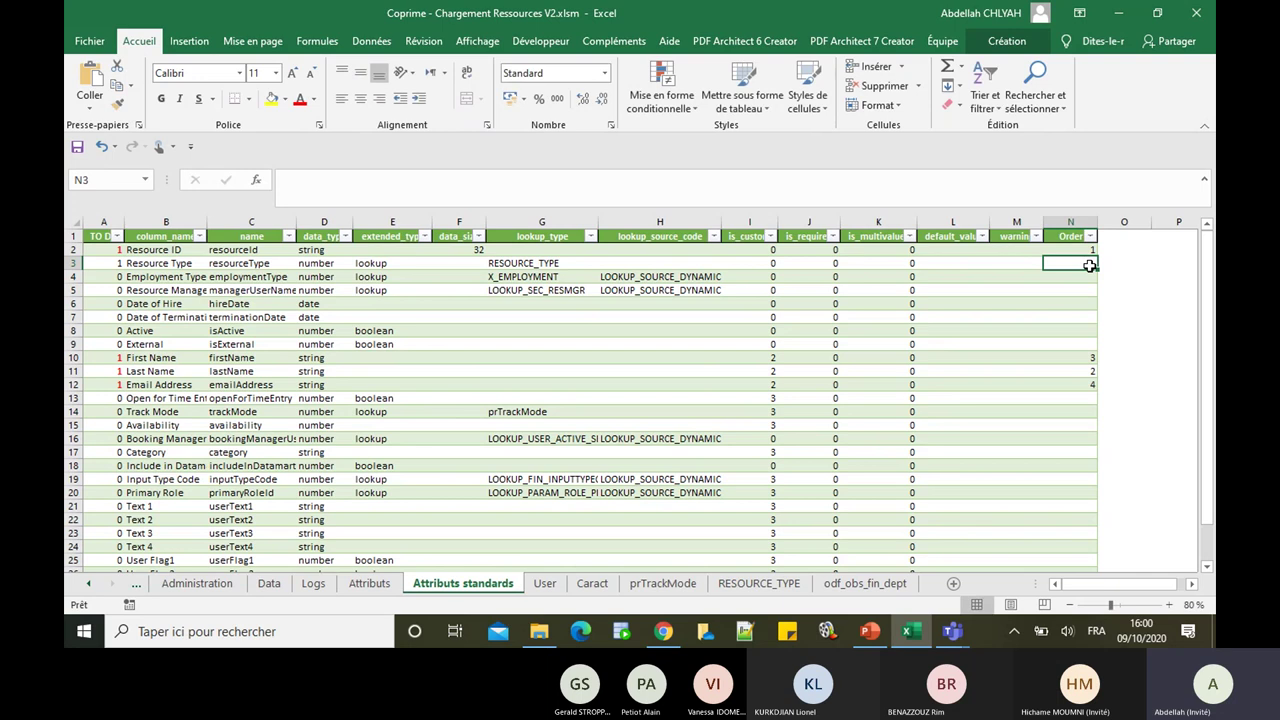
text(7)
key(Return)
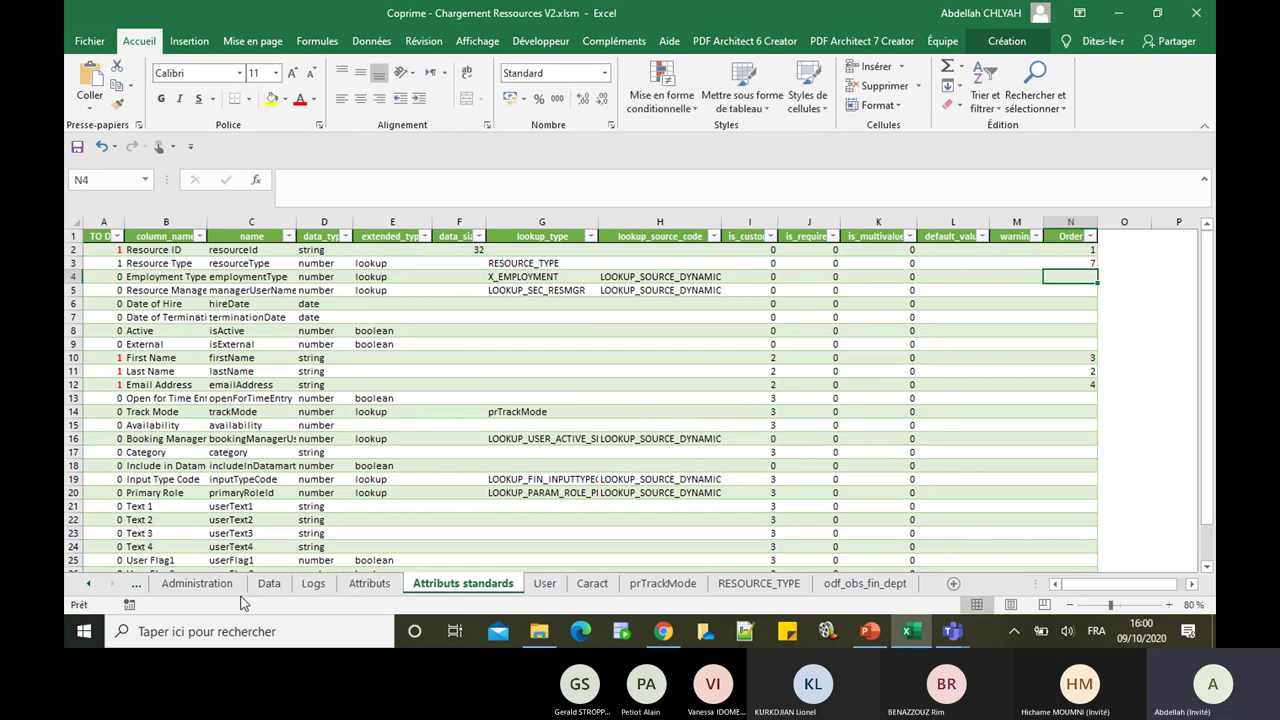
click(270, 586)
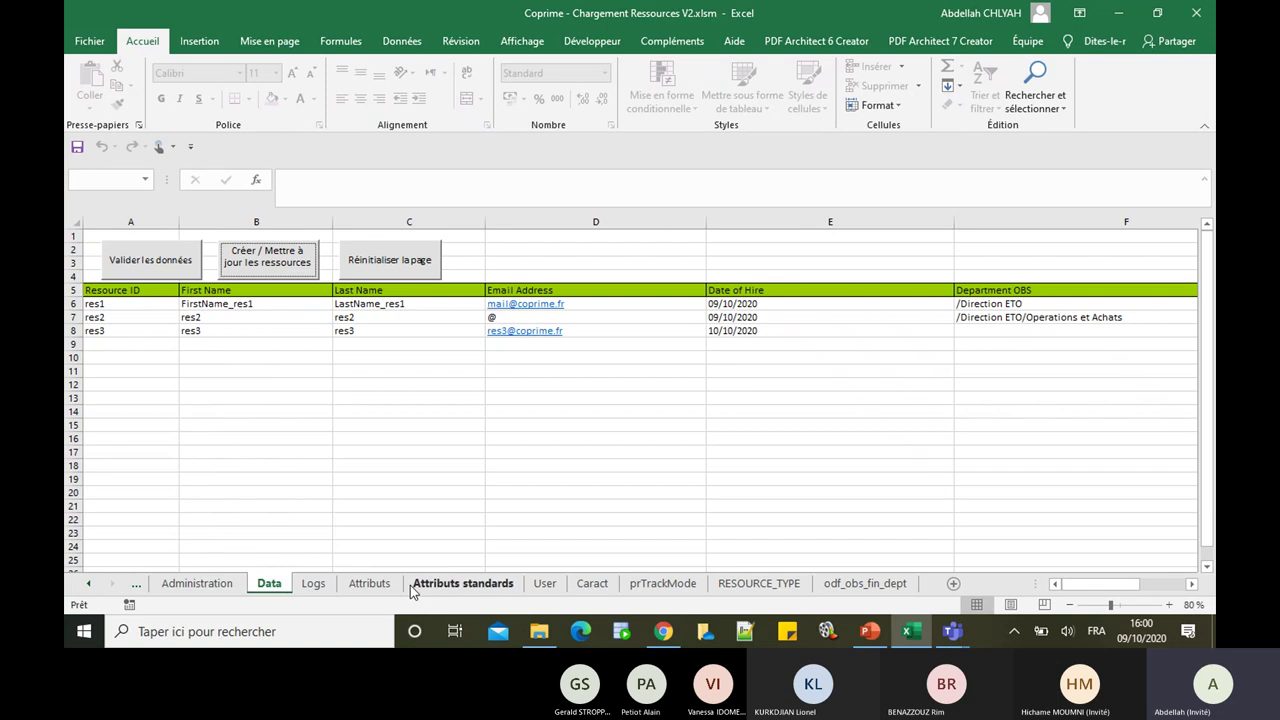
Step: Run Configurer on the Administration sheet, clearing the resource rows and rebuilding the Data headers
click(216, 590)
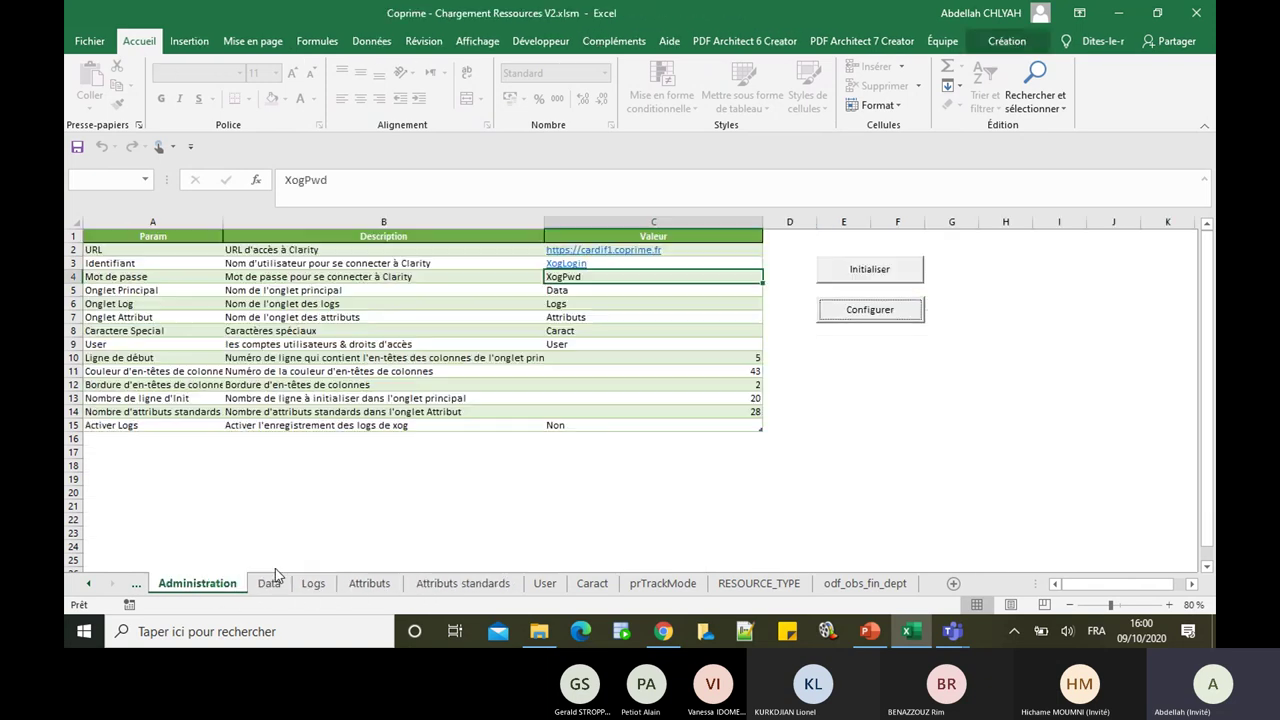
click(904, 313)
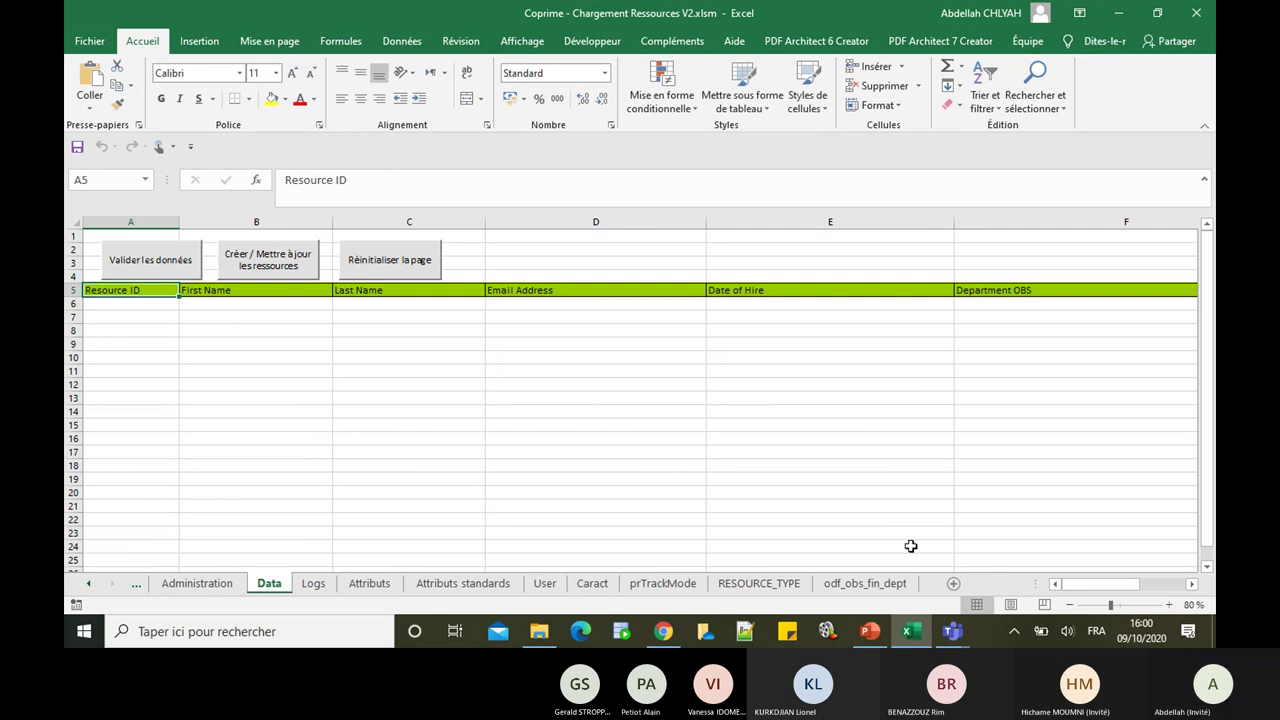
drag(1098, 586, 1040, 592)
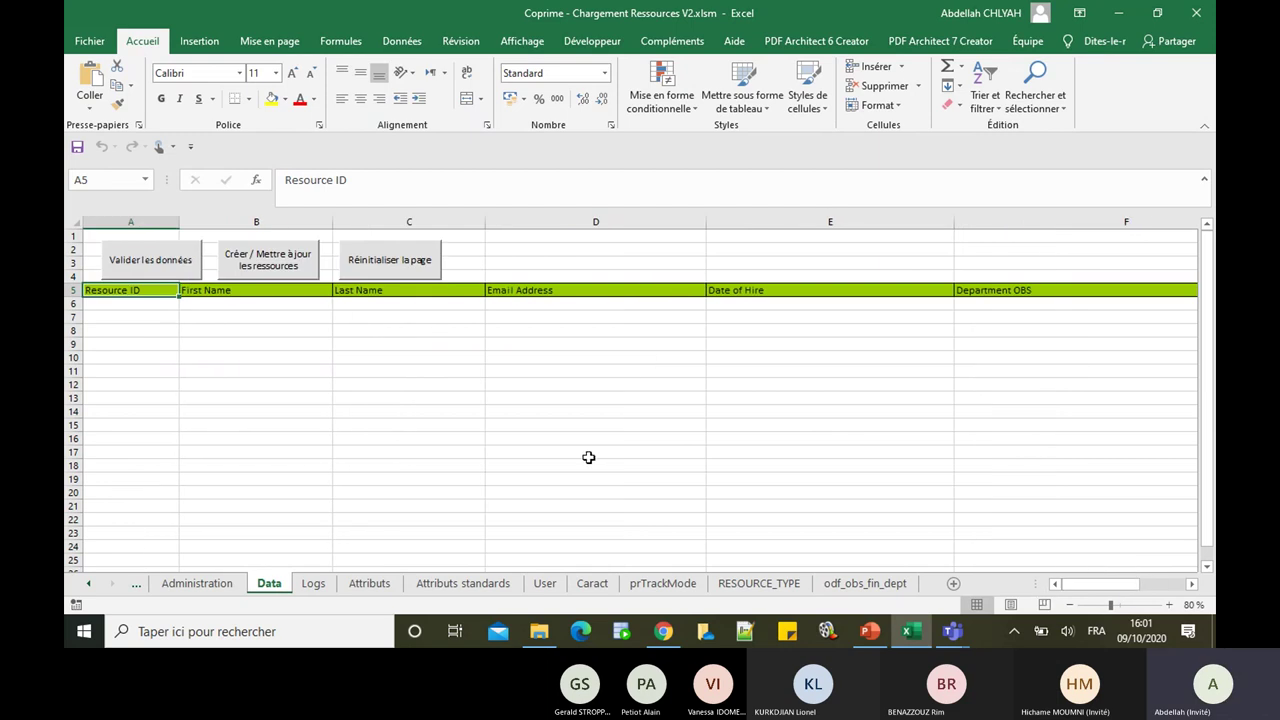
Step: Filter the Attributs standards TO DO column to show only attributes flagged 1
click(425, 590)
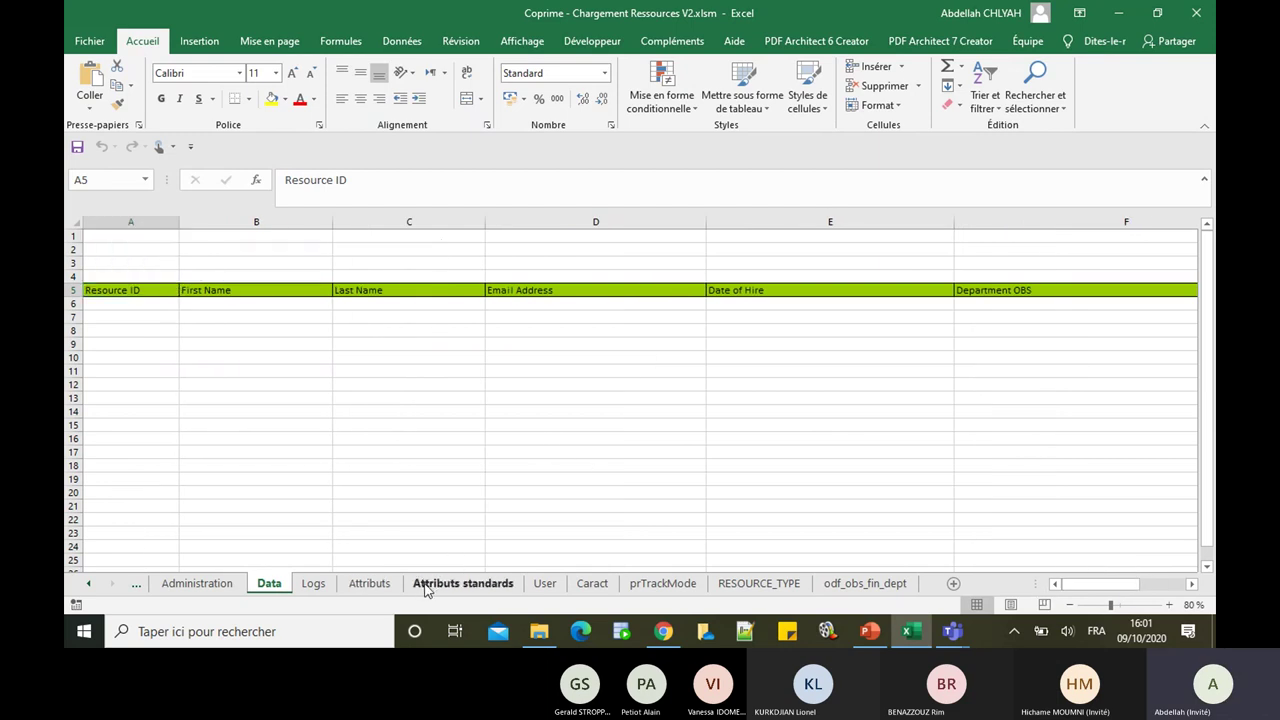
click(118, 237)
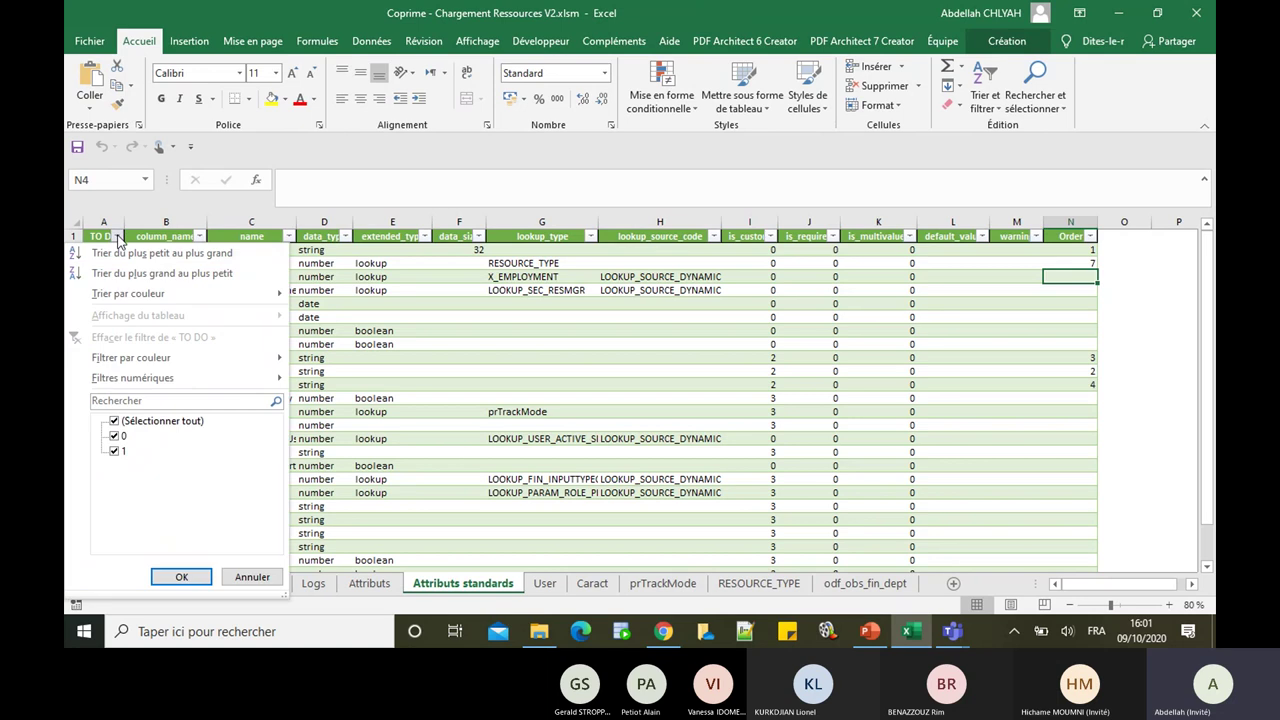
click(114, 436)
click(172, 578)
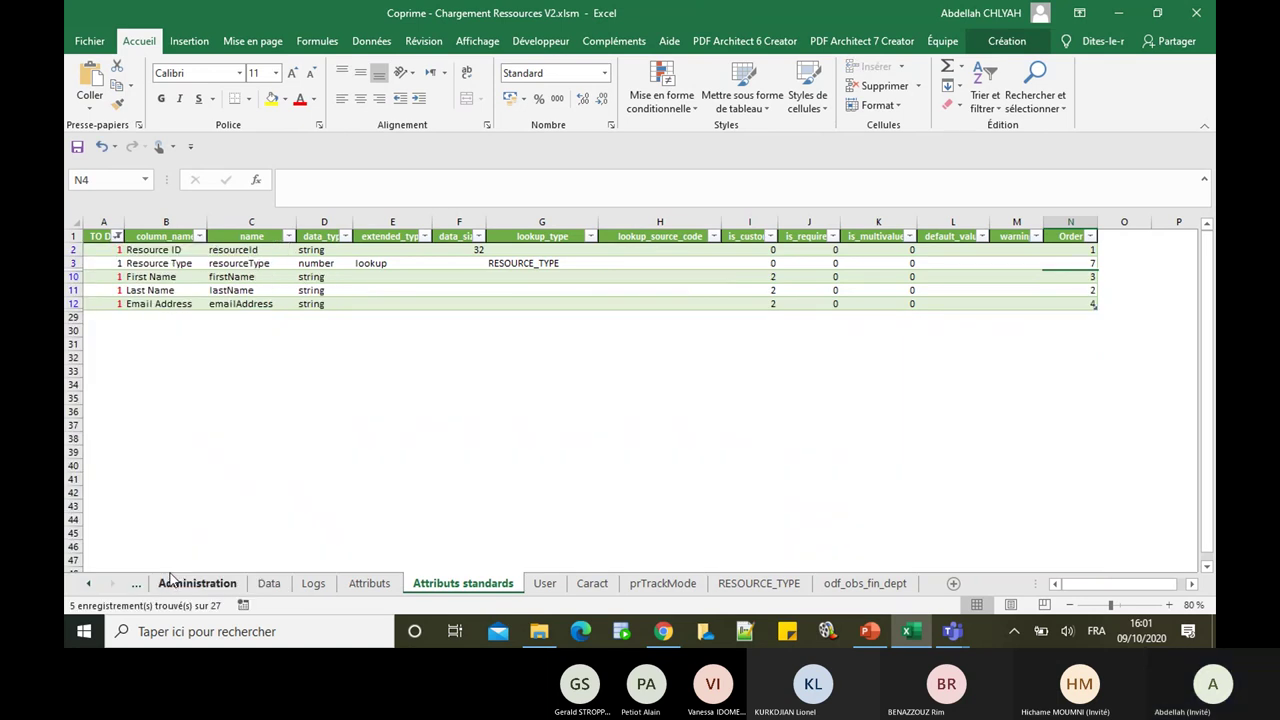
Step: Change Resource Type's Order from 7 to 5
click(1091, 263)
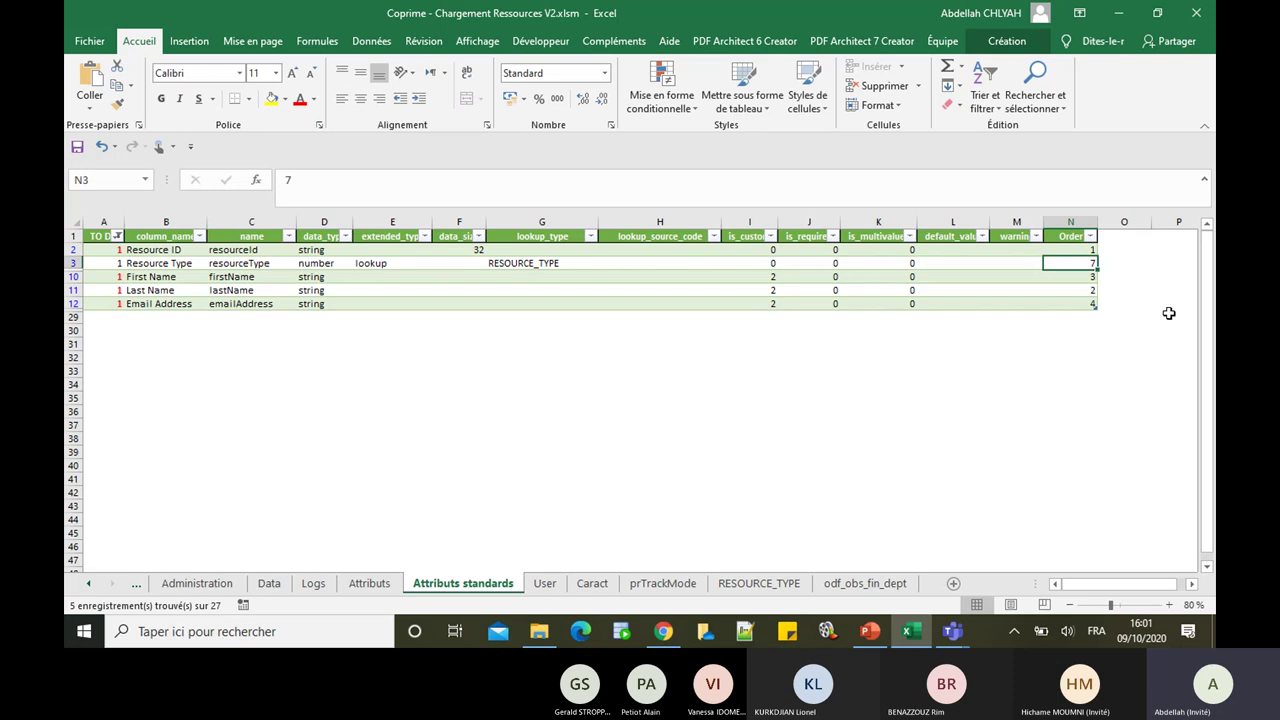
click(1110, 318)
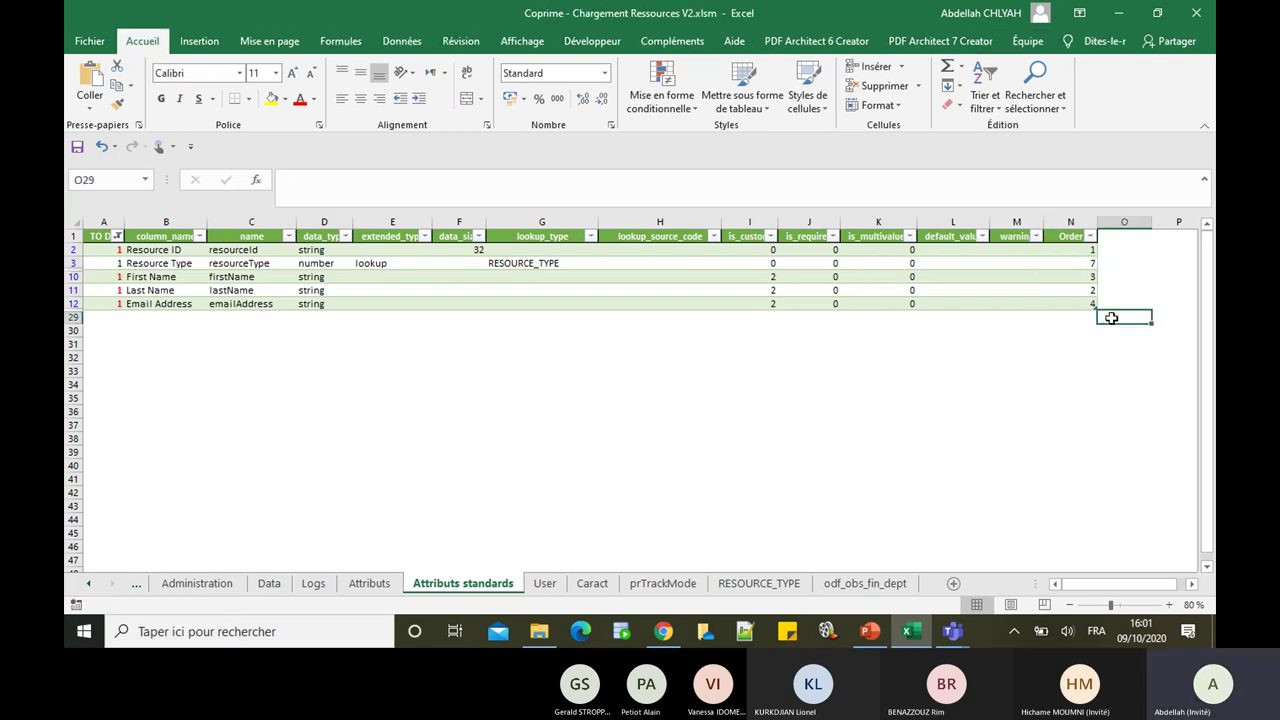
click(1082, 263)
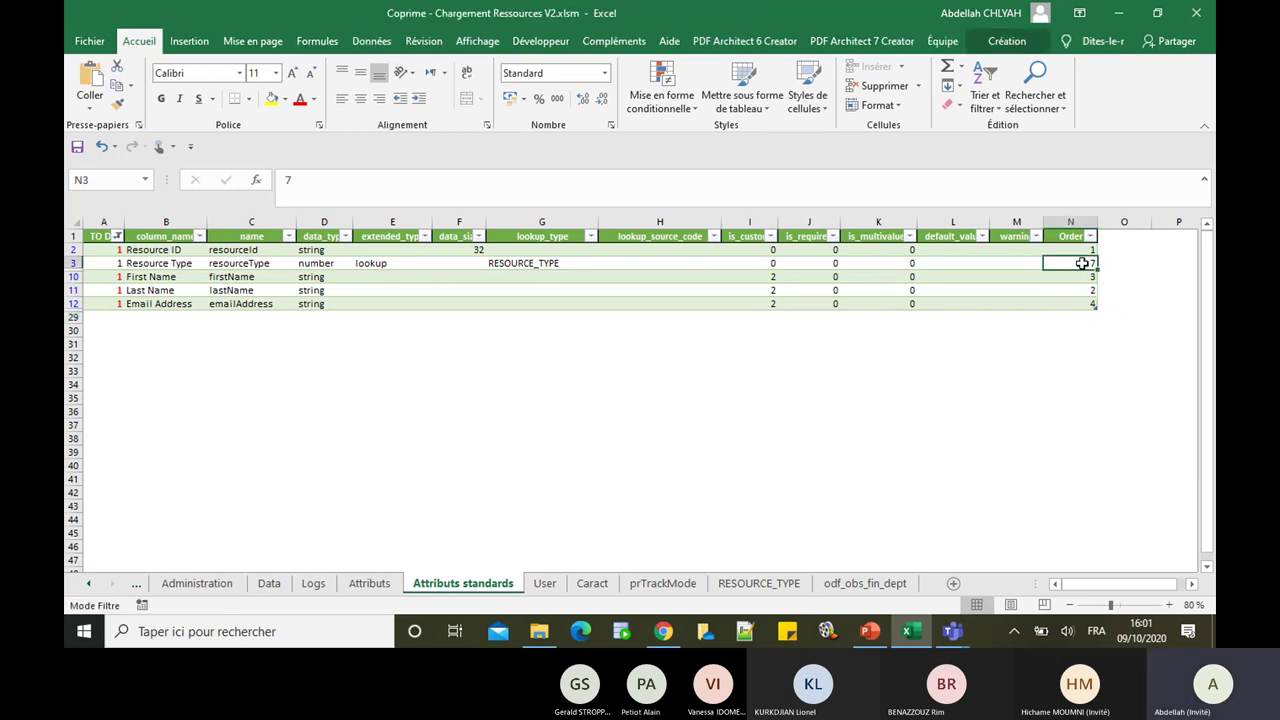
click(966, 329)
click(122, 265)
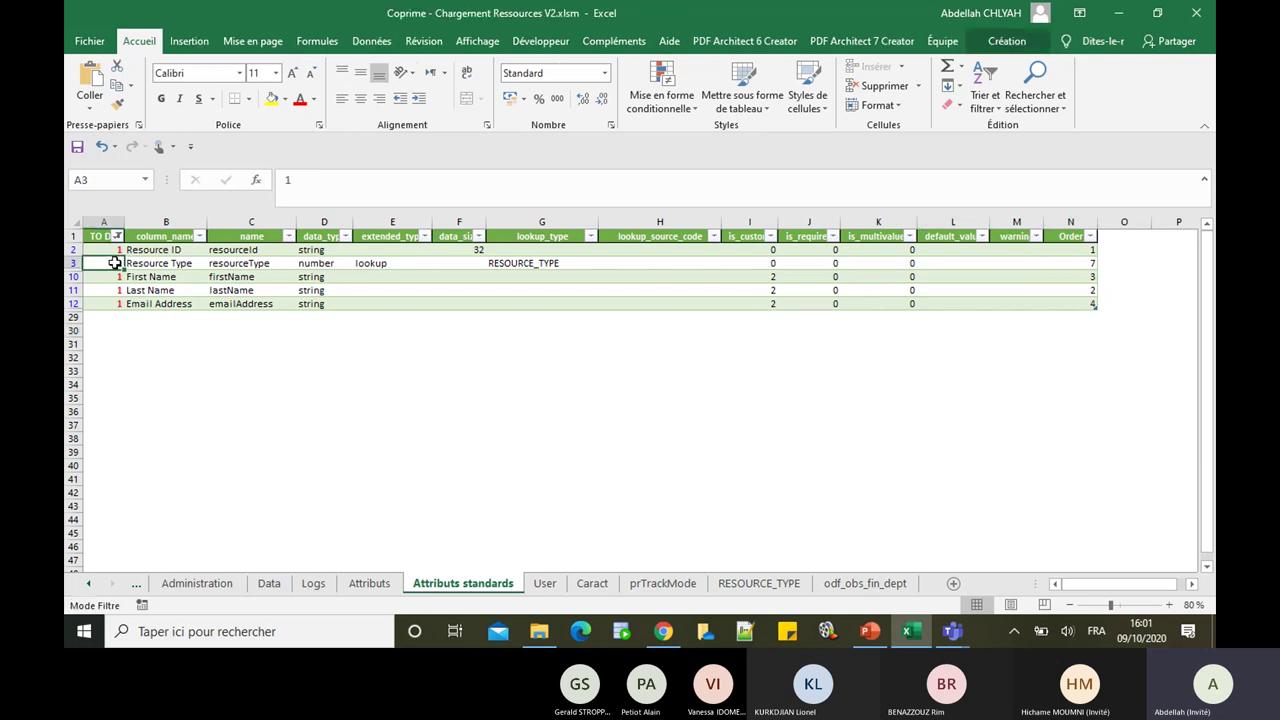
key(Right)
key(Right)
key(Right)
key(Right)
key(Right)
key(Right)
key(Right)
key(Right)
key(Right)
key(Right)
key(Right)
key(Right)
key(Right)
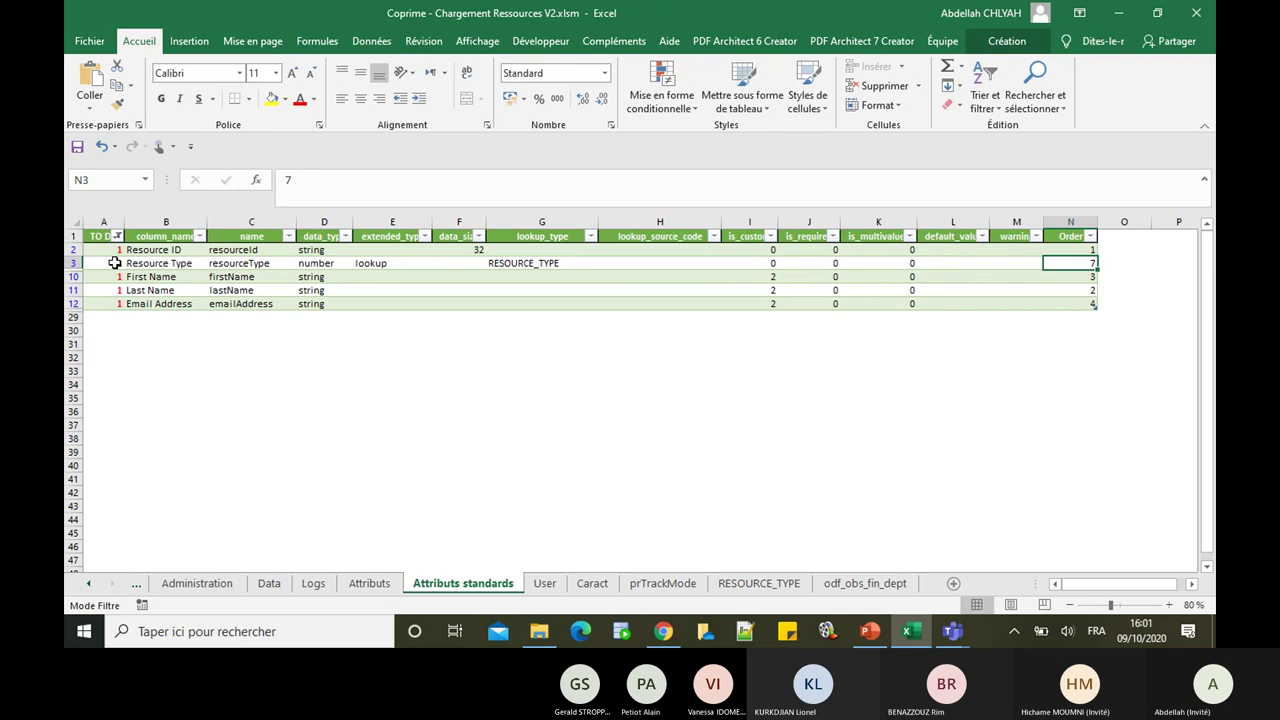
key(Num_Lock)
text(5)
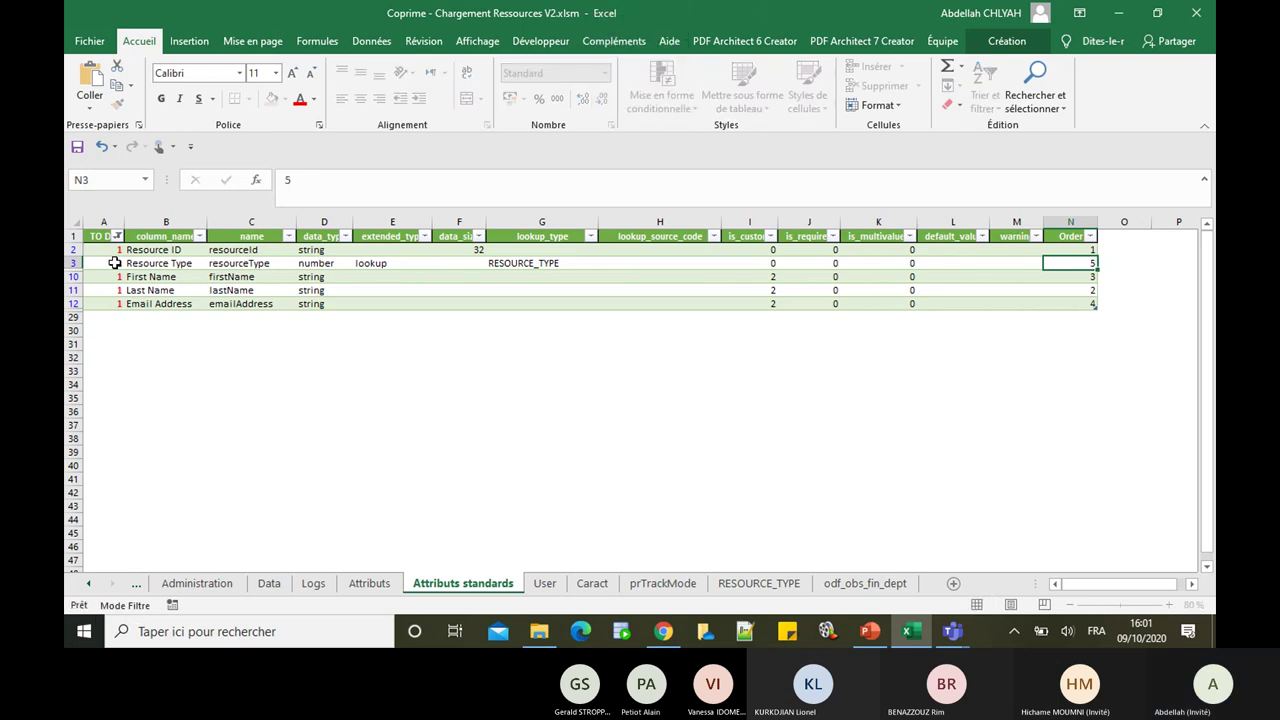
click(114, 274)
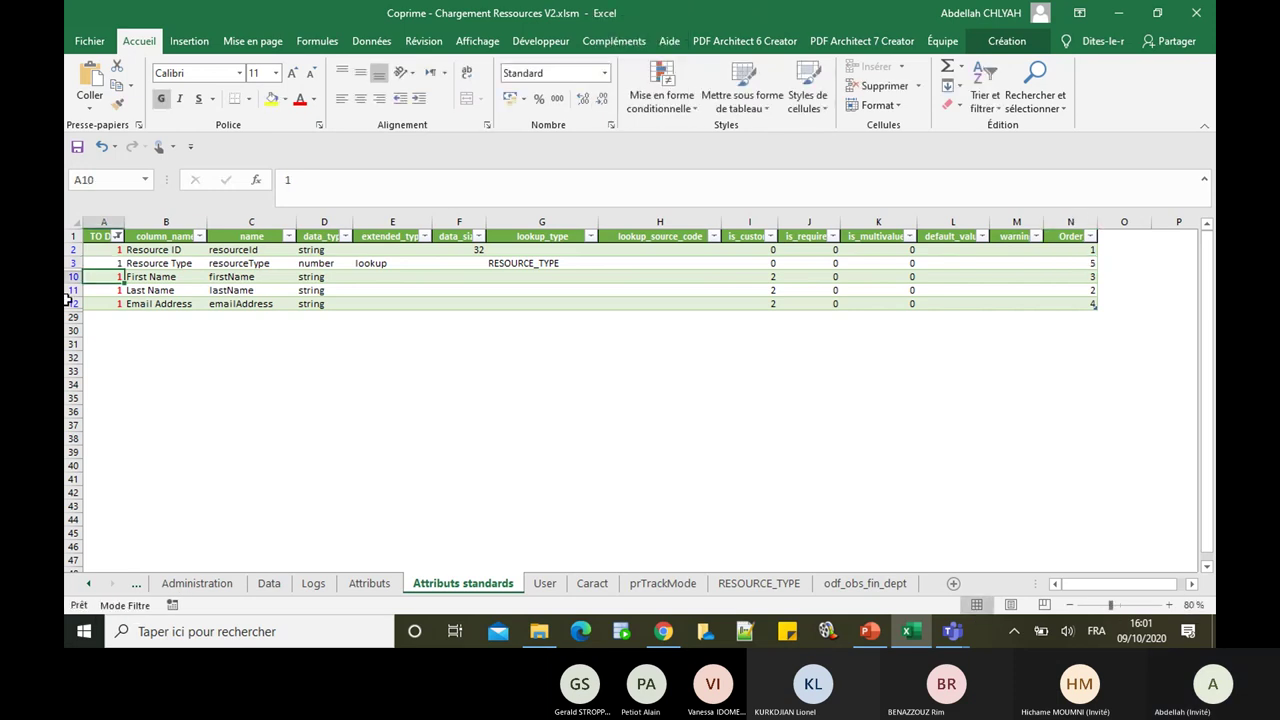
Step: Reselect all TO DO values so every attribute row shows, then go to Administration
click(116, 236)
click(116, 421)
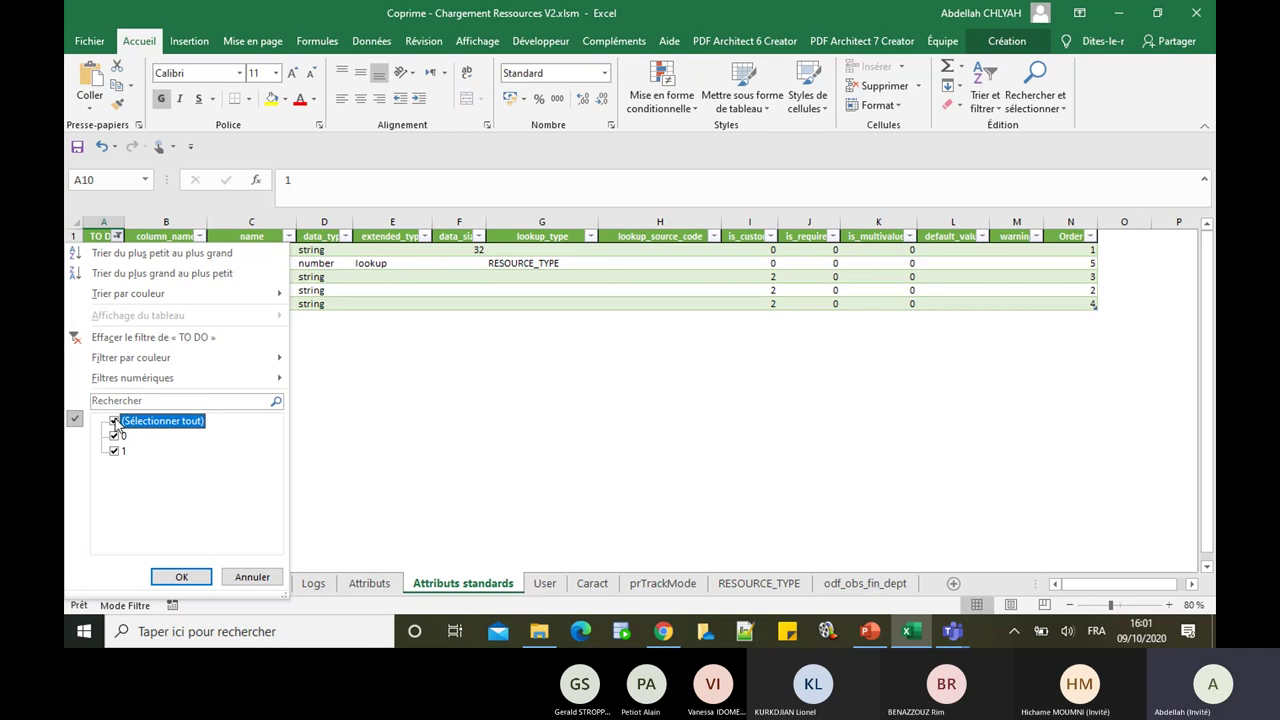
click(193, 580)
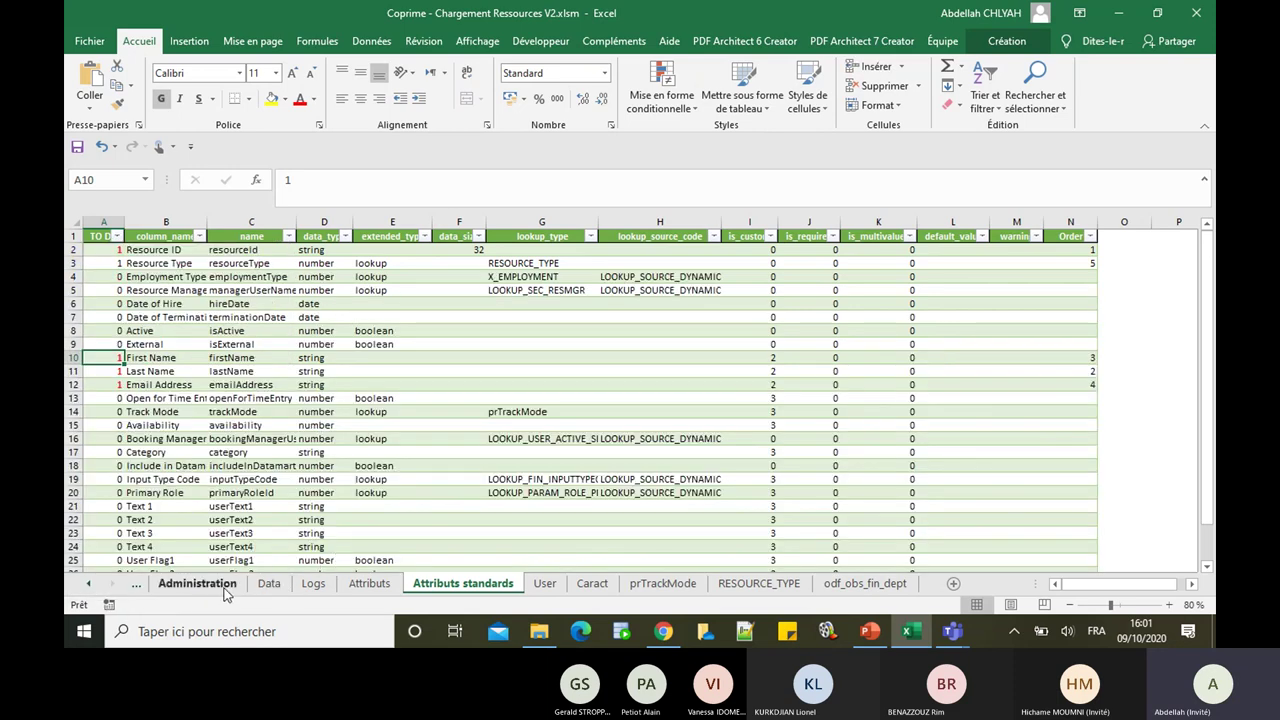
click(225, 588)
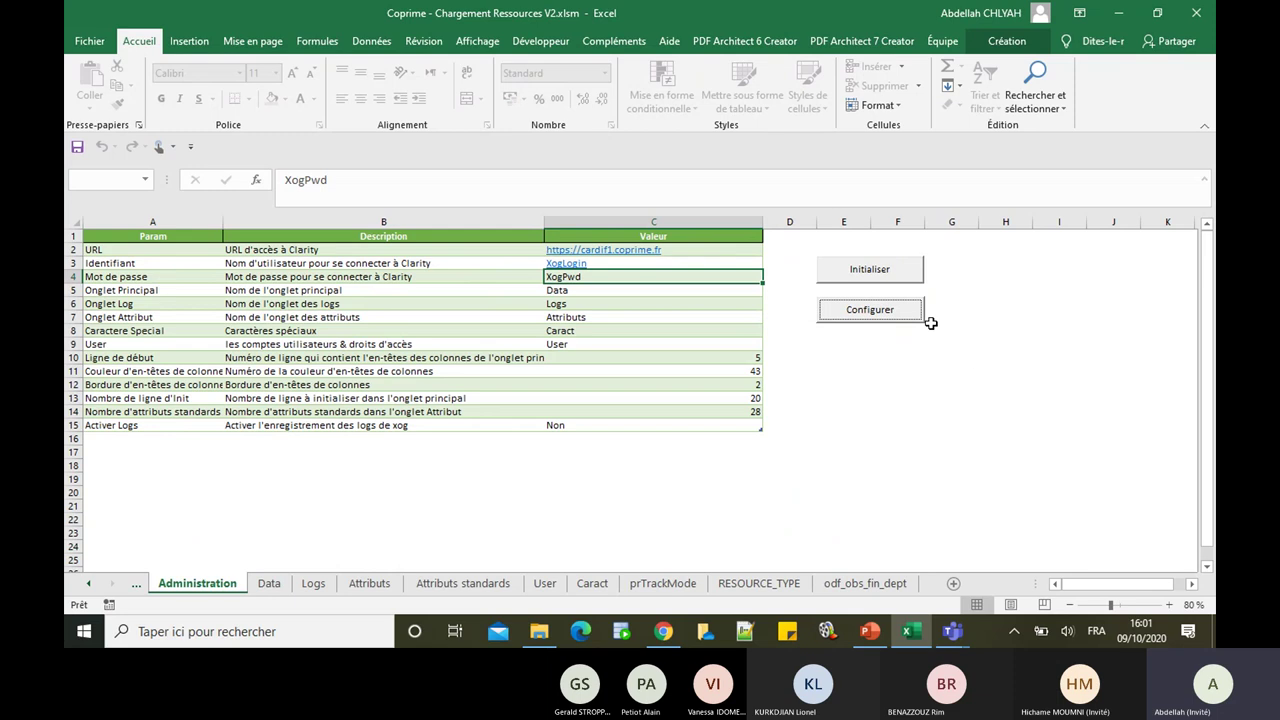
Step: Run Configurer again, check the regenerated Data sheet, and return to Attributs standards
click(914, 317)
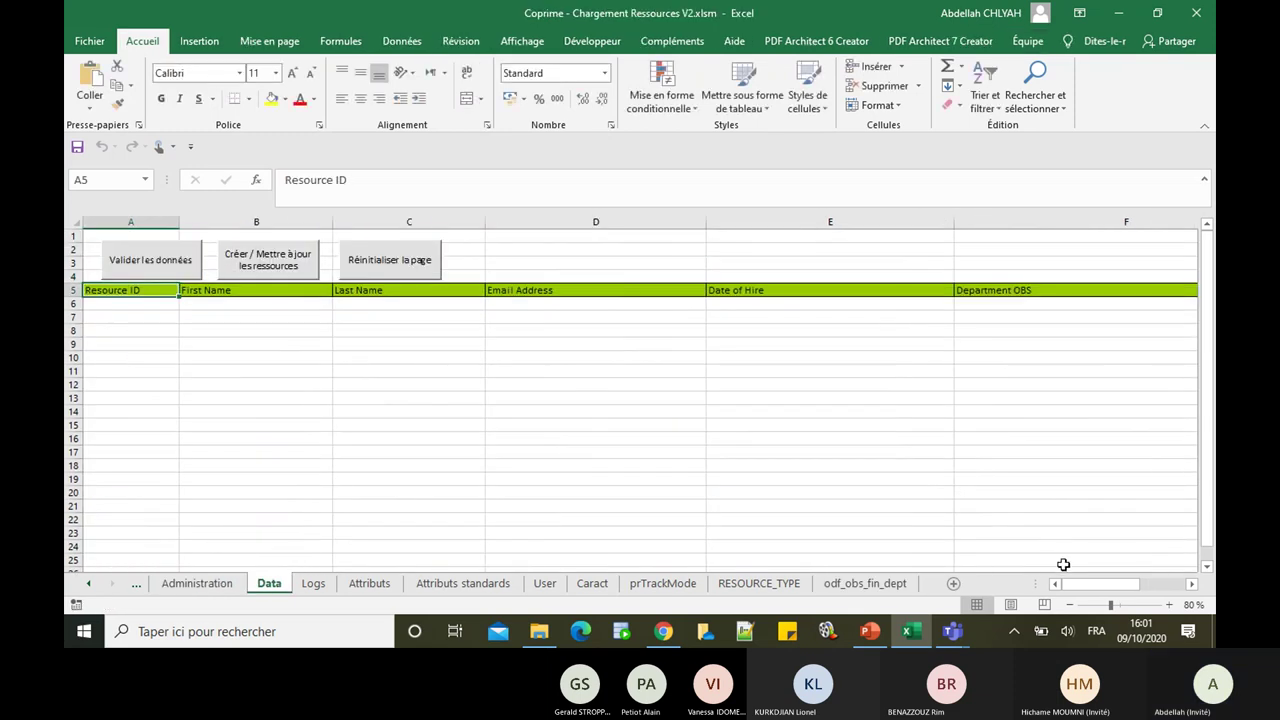
drag(1092, 585, 945, 598)
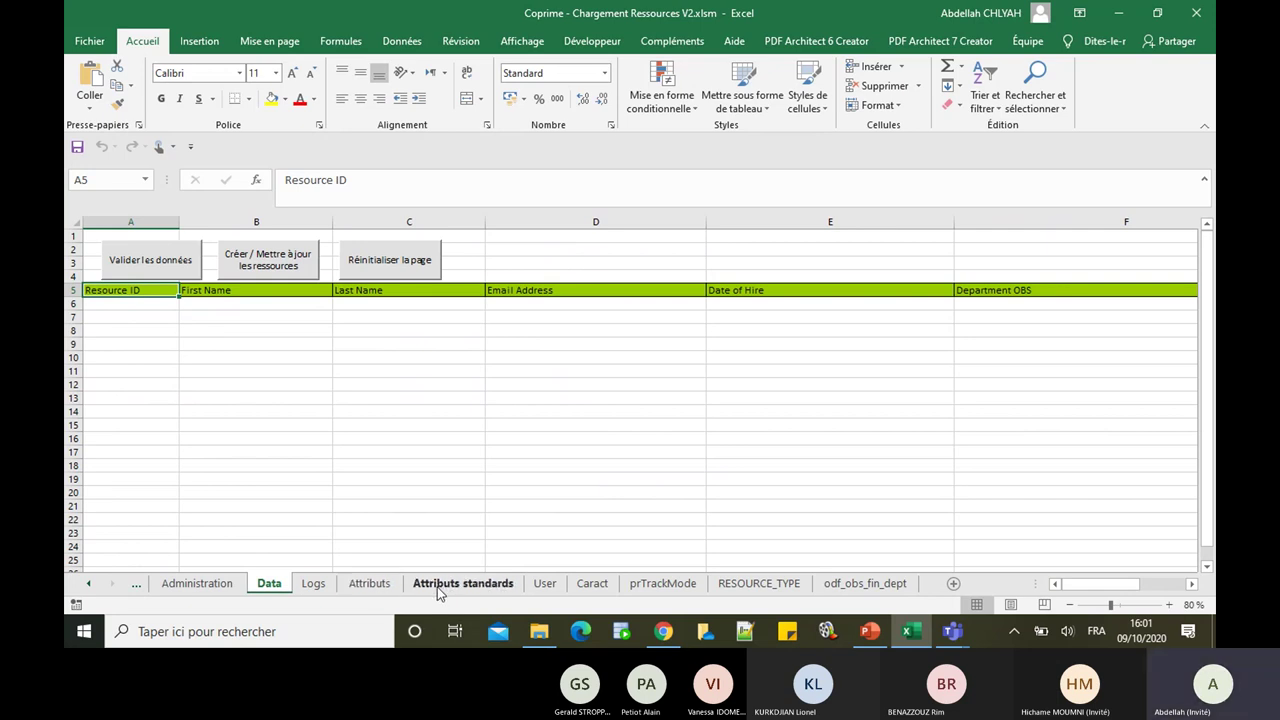
click(197, 588)
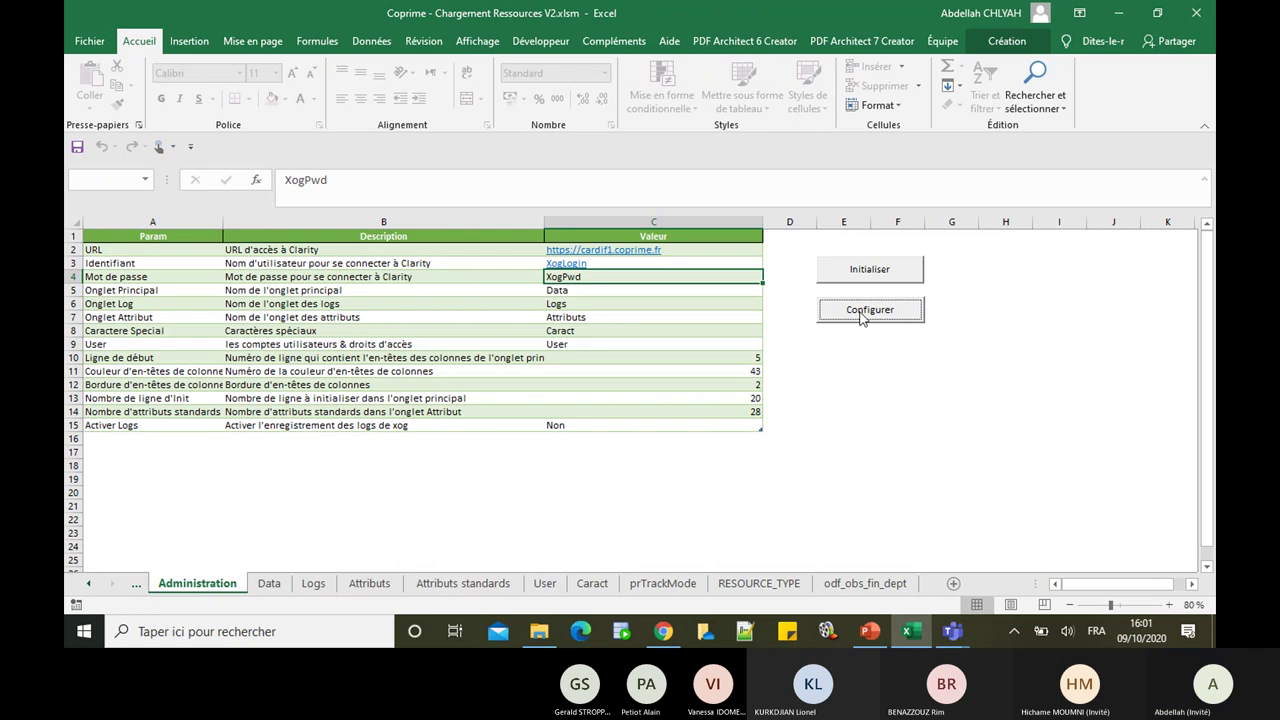
click(458, 589)
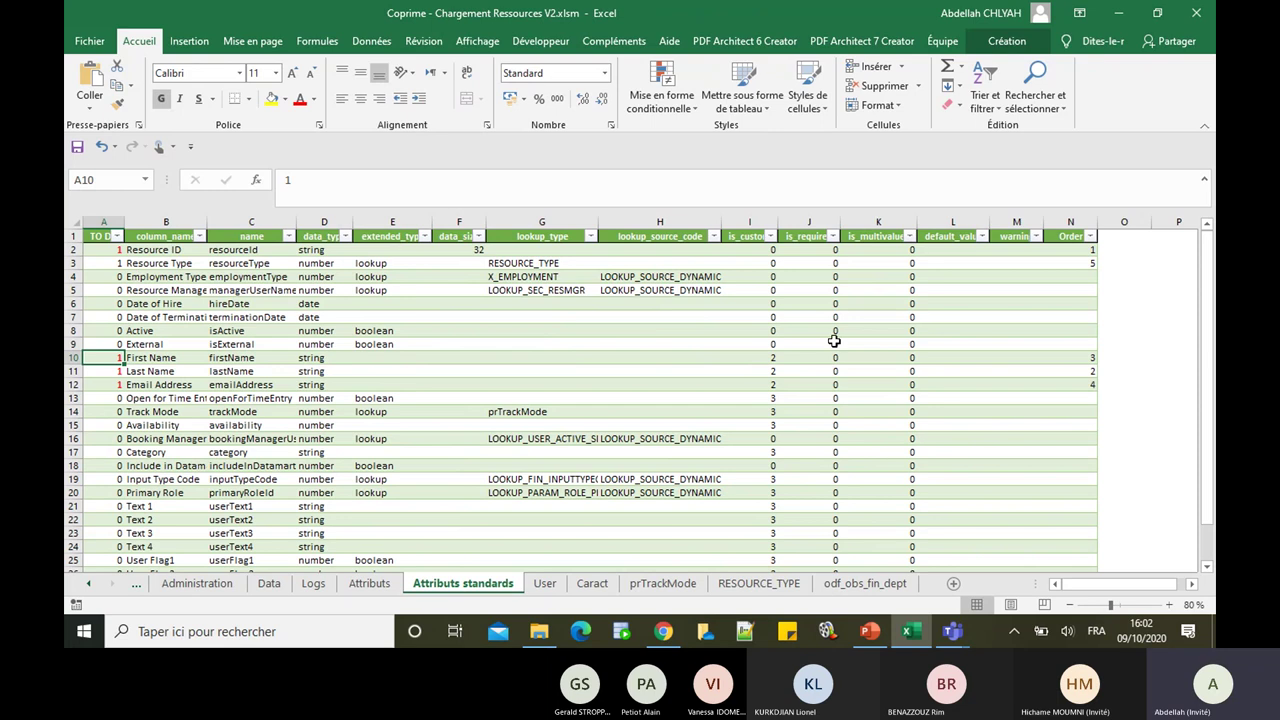
Step: Clear Resource Type's TO DO flag (A3) and Order value (N3) in Attributs standards
drag(1211, 446, 1212, 385)
click(107, 265)
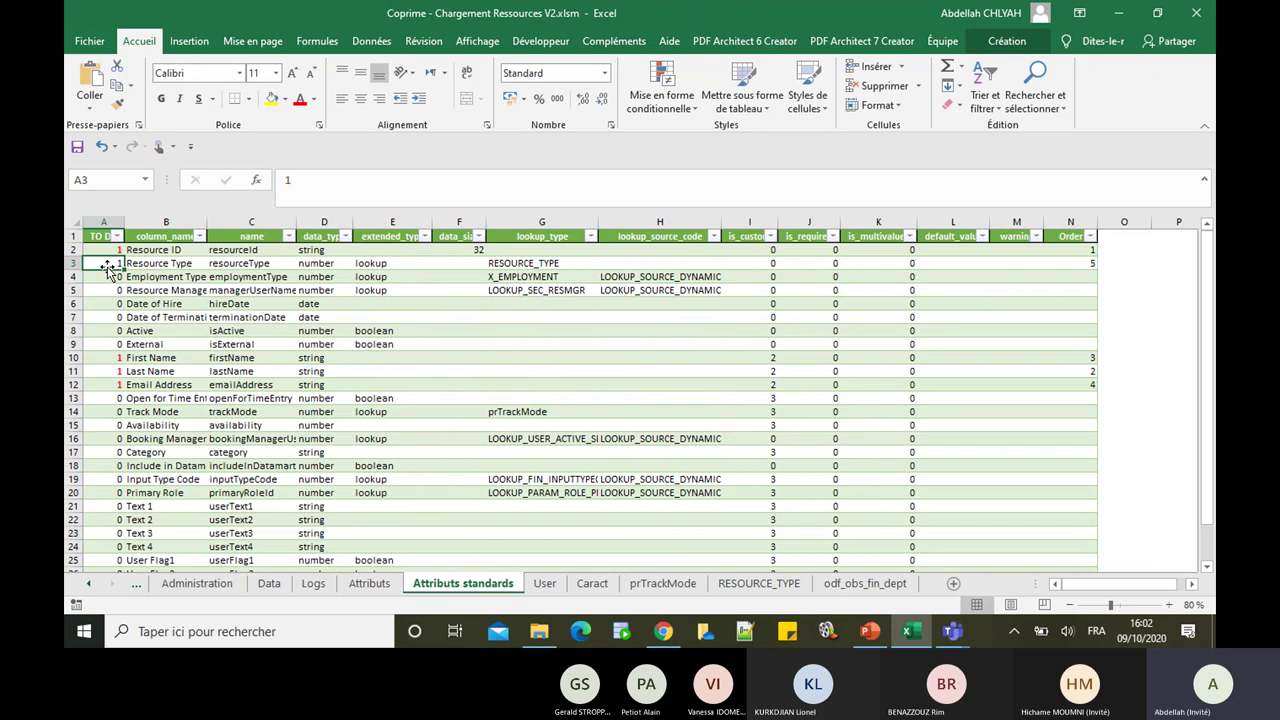
key(Delete)
click(1088, 266)
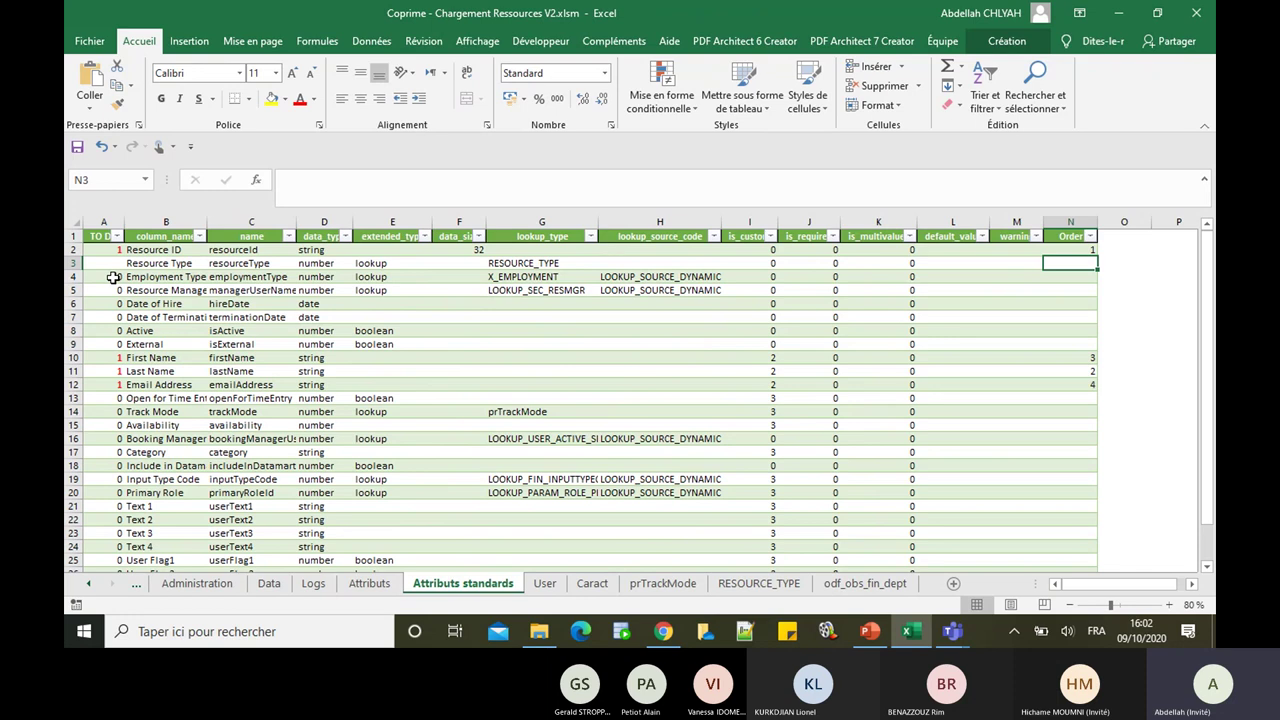
Step: Give Employment Type a TO DO flag of 1 and an Order of 5
click(113, 277)
text(1)
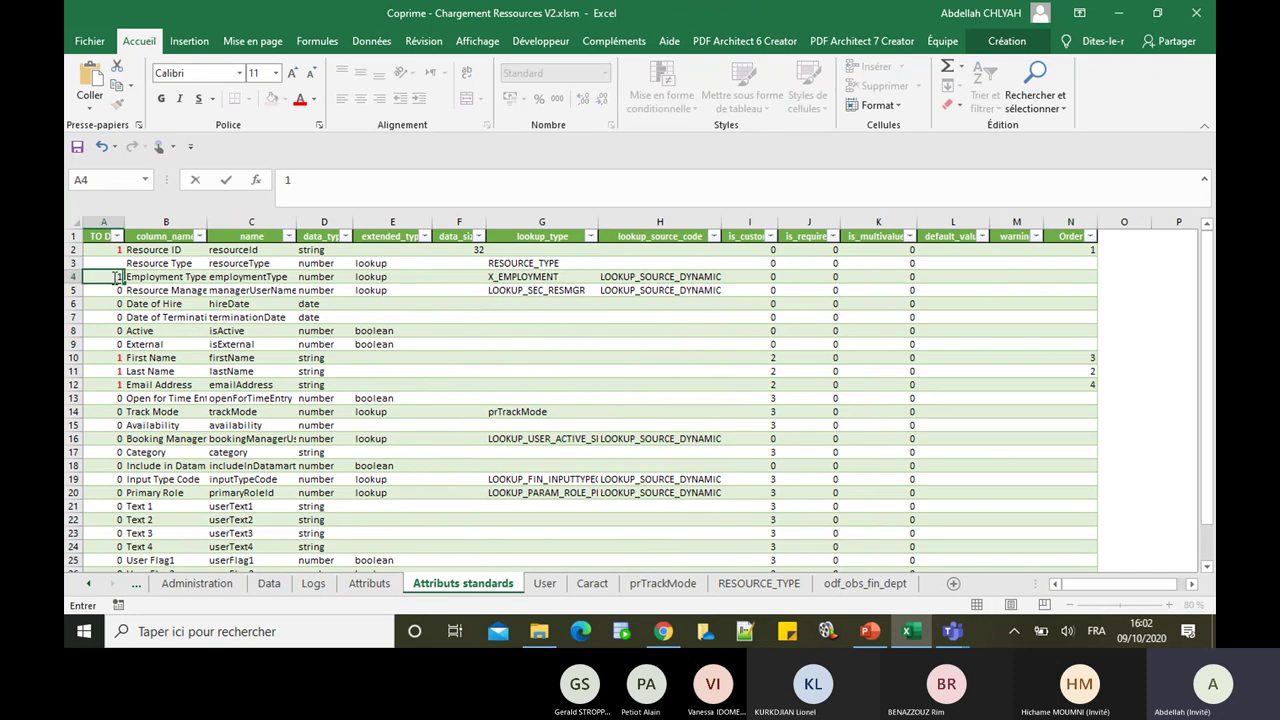
click(1068, 280)
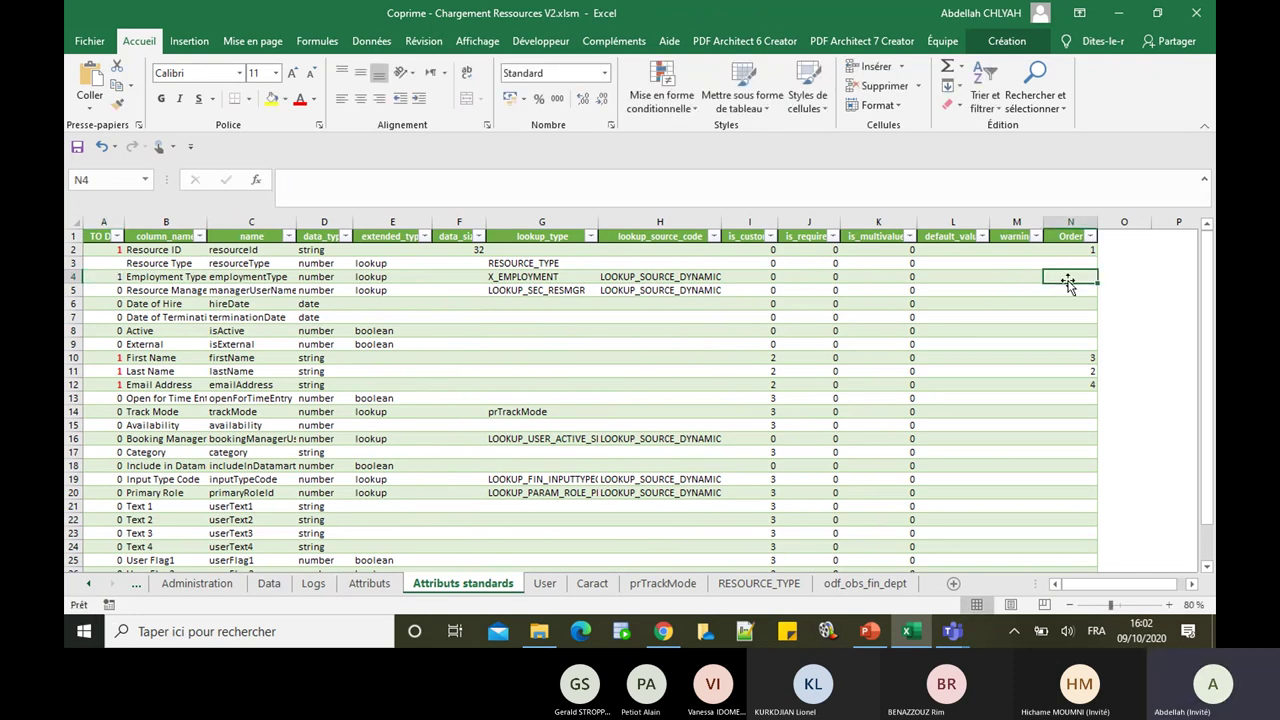
text(1)
key(Return)
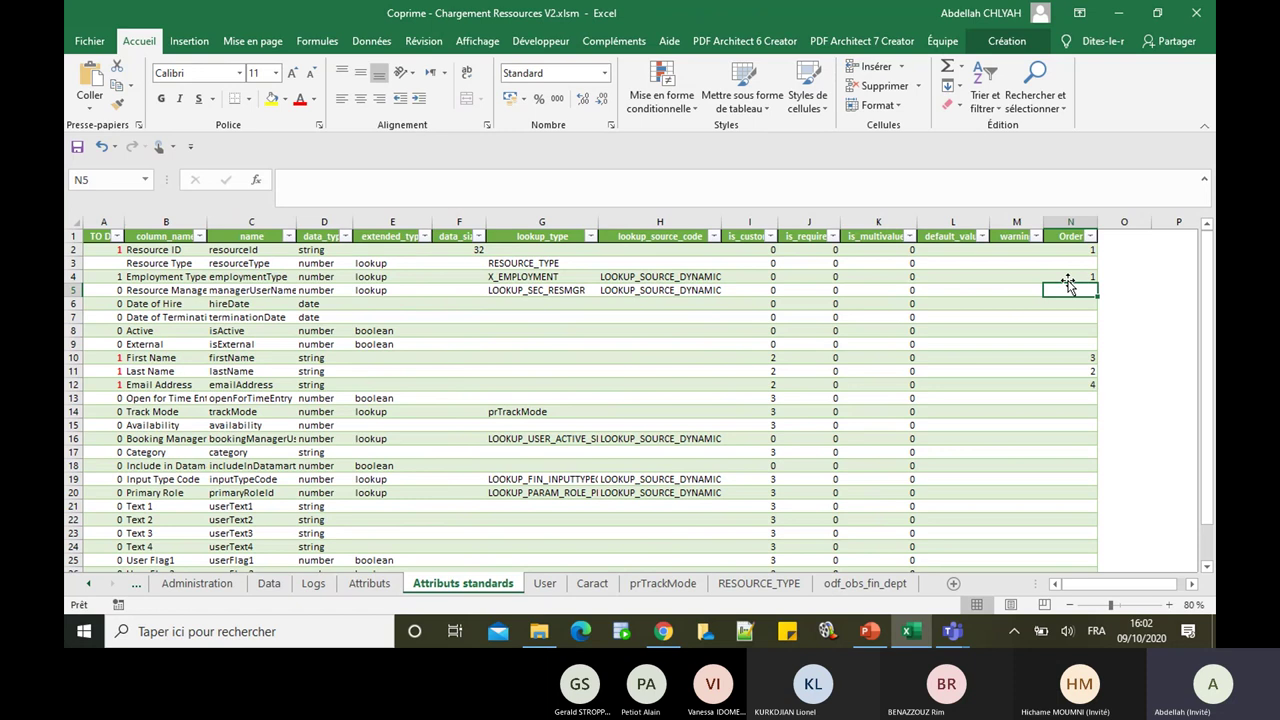
click(1077, 275)
text(5)
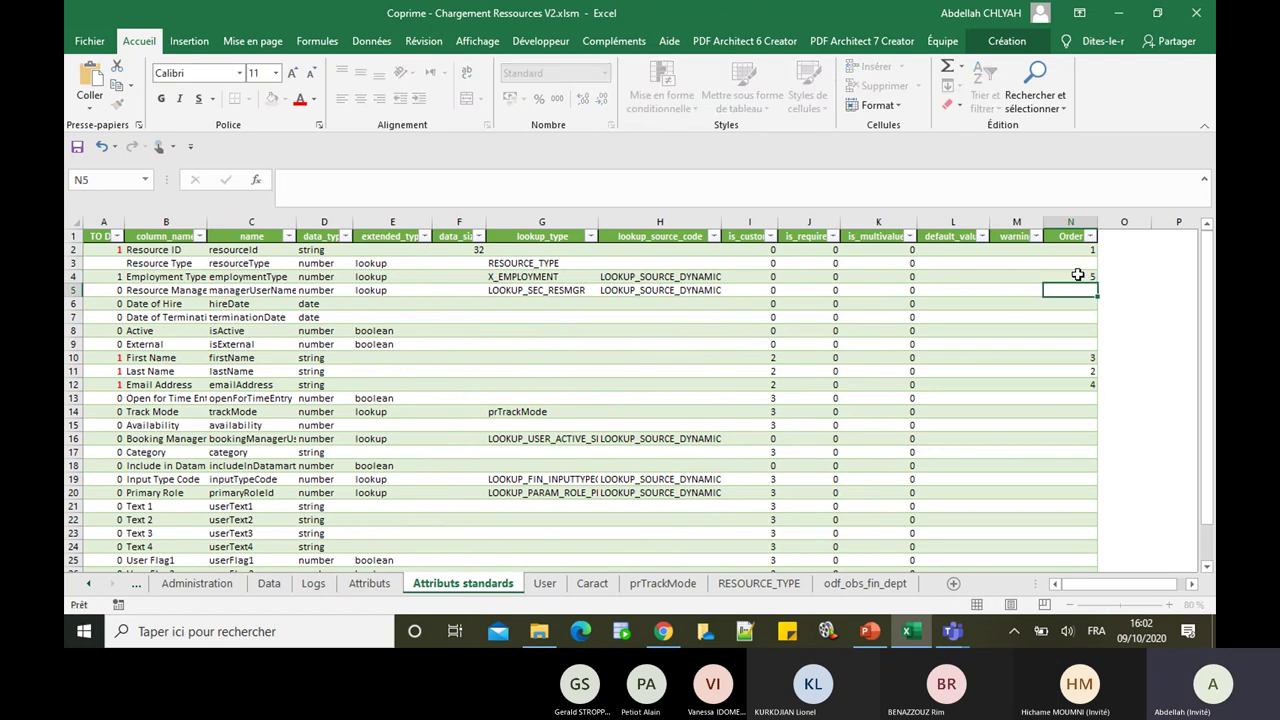
key(Return)
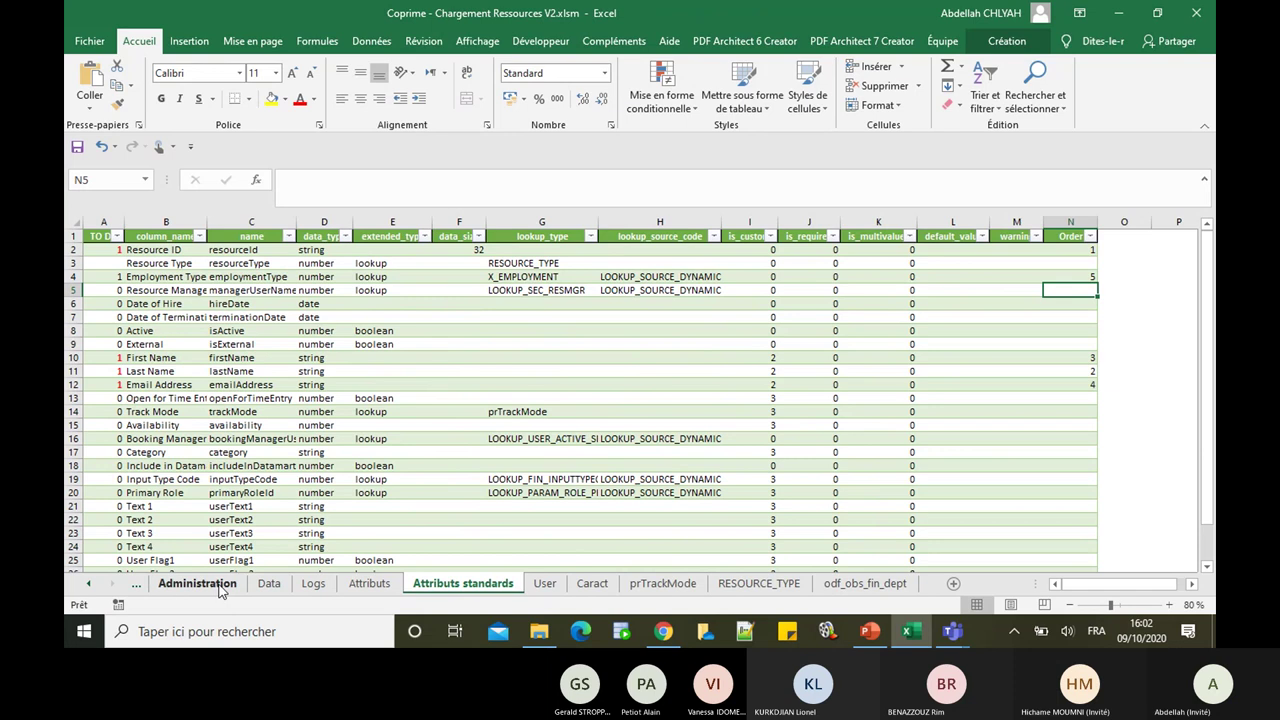
Step: Regenerate the Data sheet with Configurer on Administration, then return to Attributs standards
click(268, 584)
click(197, 584)
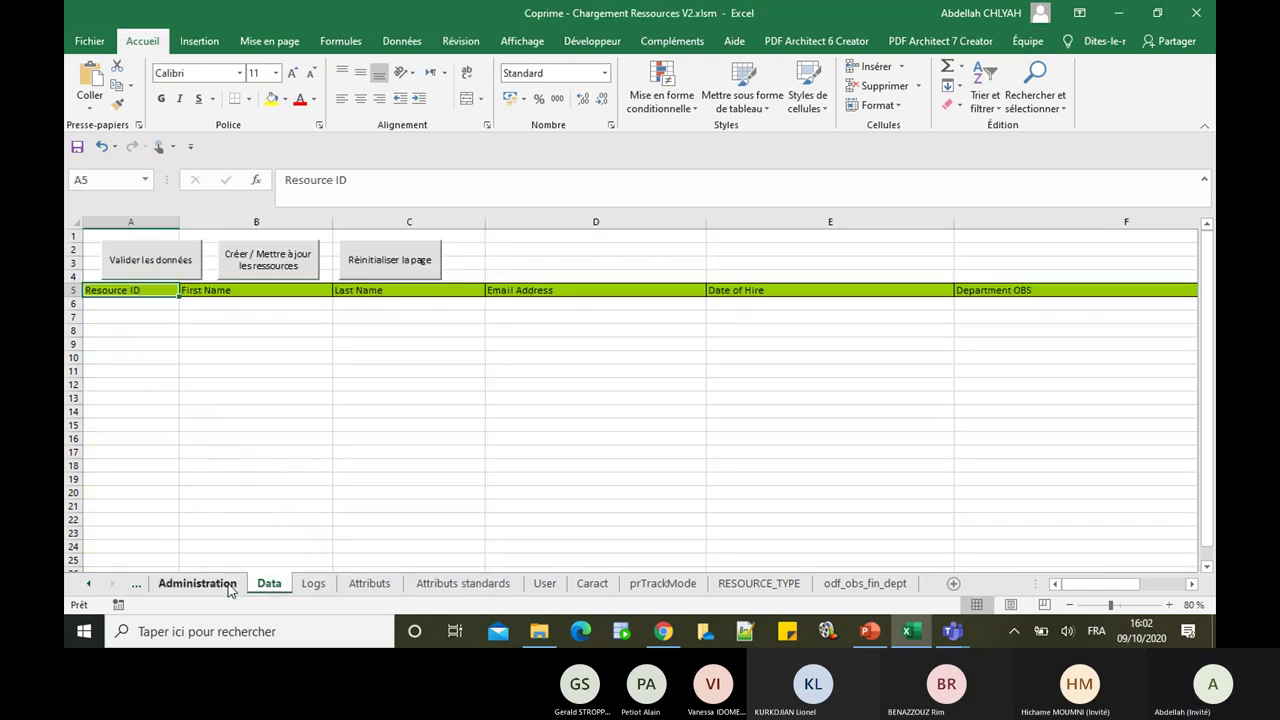
click(901, 313)
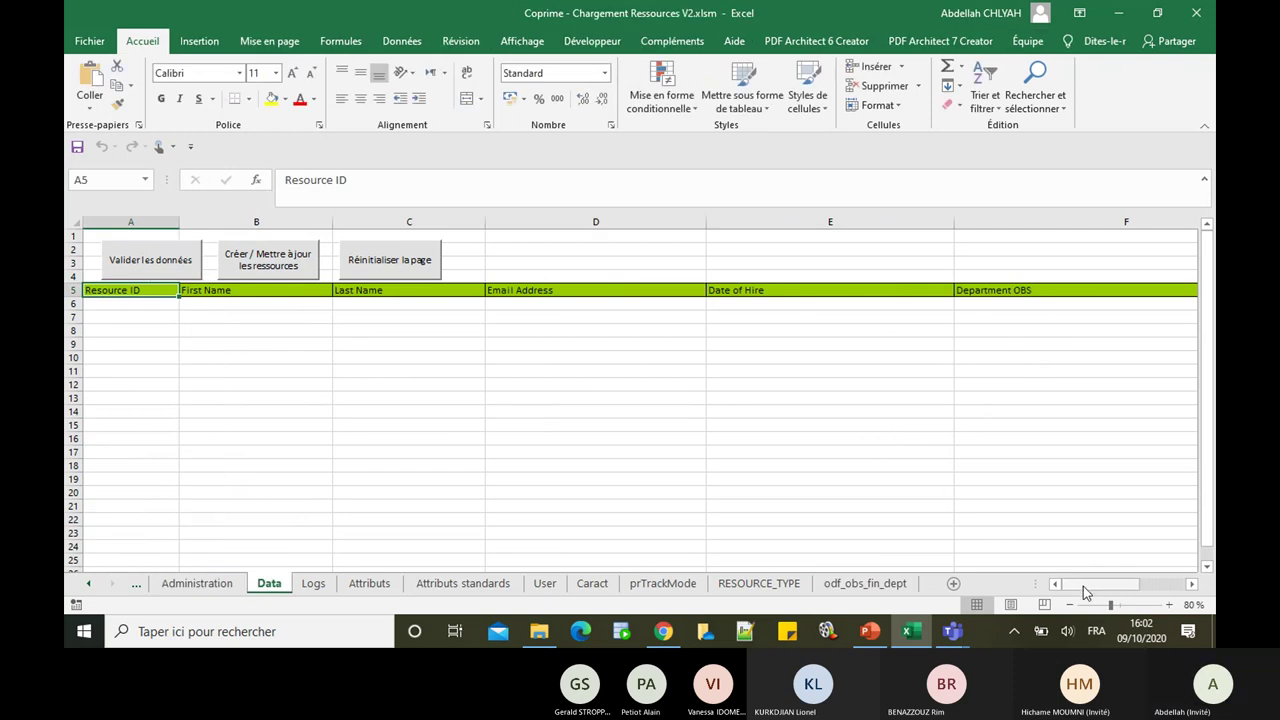
drag(1086, 584, 1086, 590)
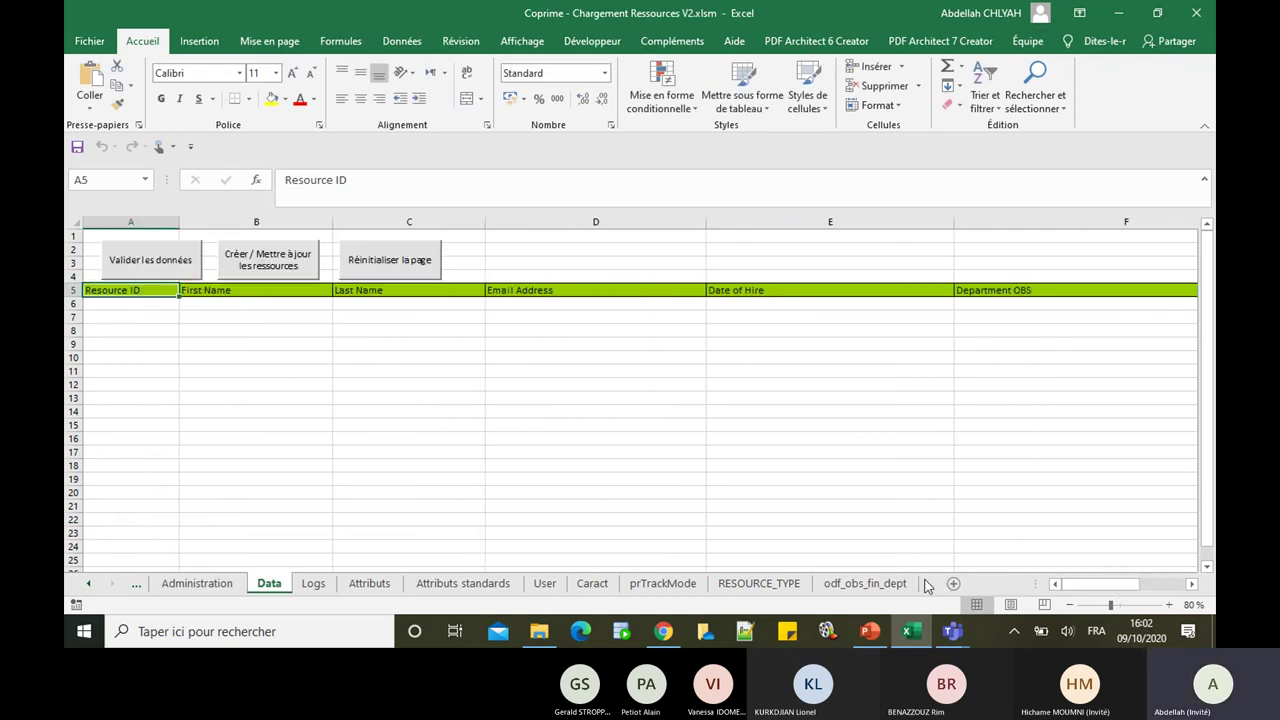
click(450, 584)
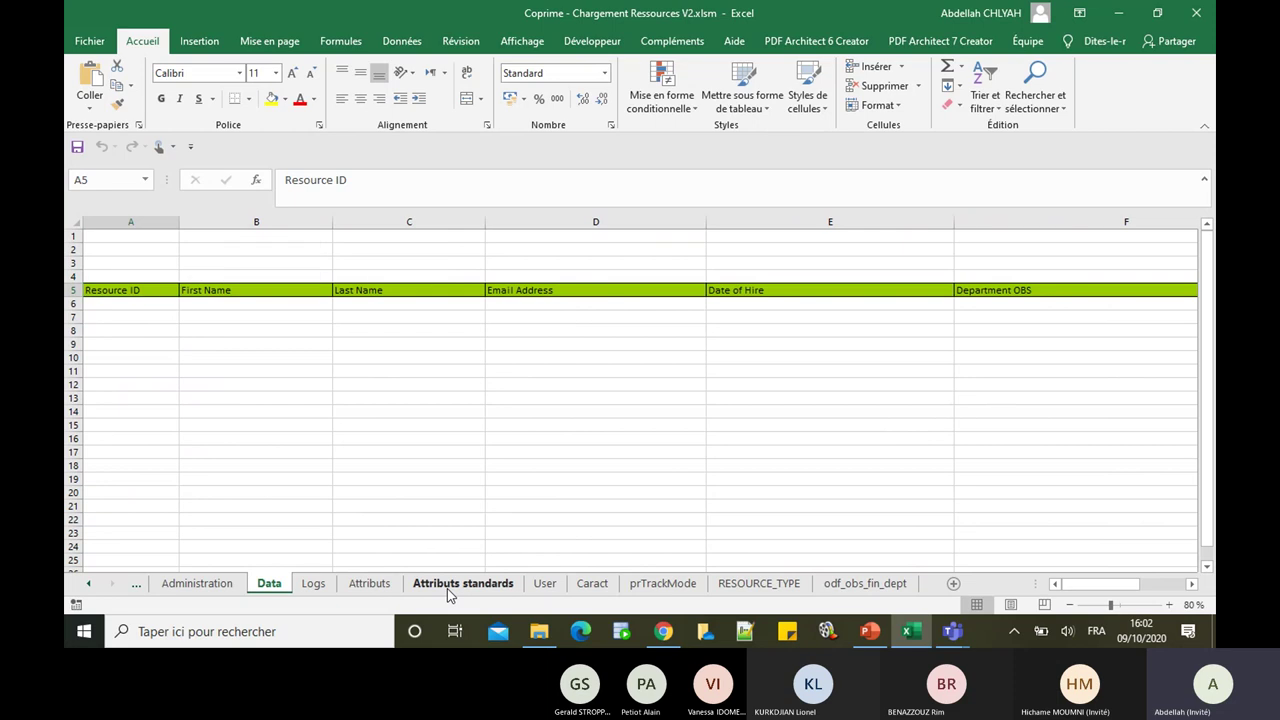
Step: Leave Excel on Administration and bring modèle coprime.pptx forward at its Démonstration slide
click(368, 586)
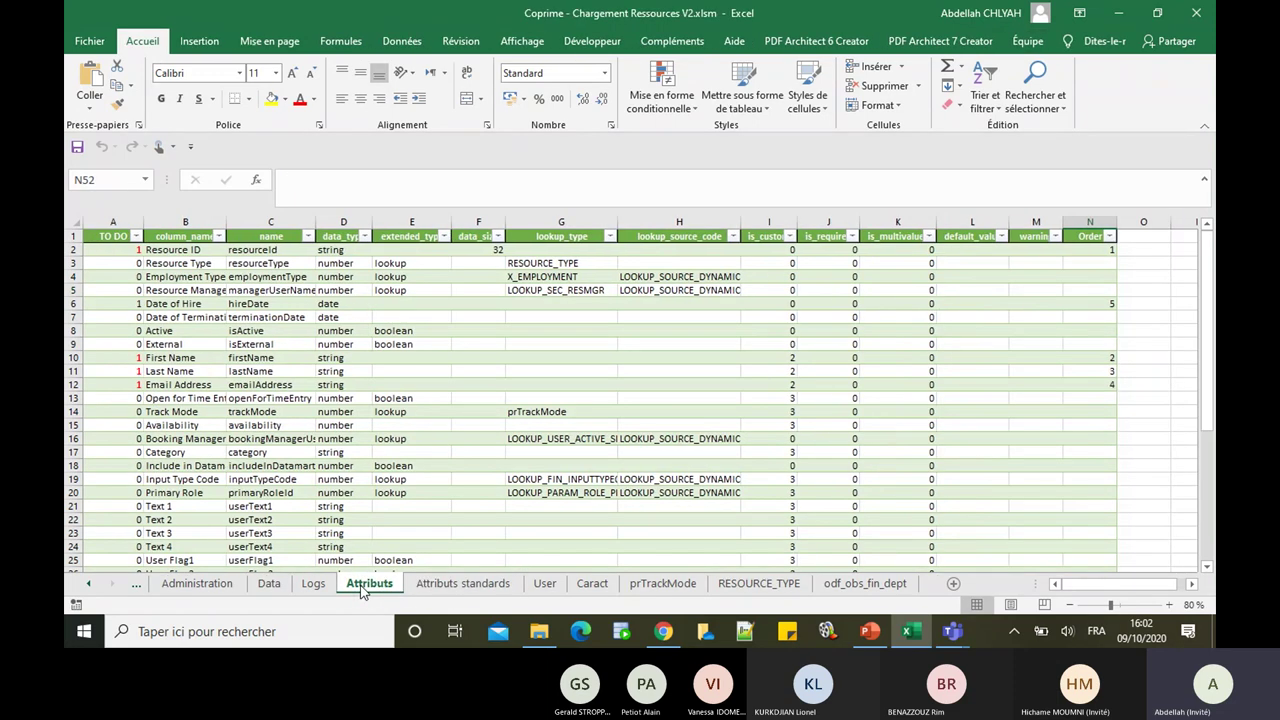
click(269, 584)
click(197, 584)
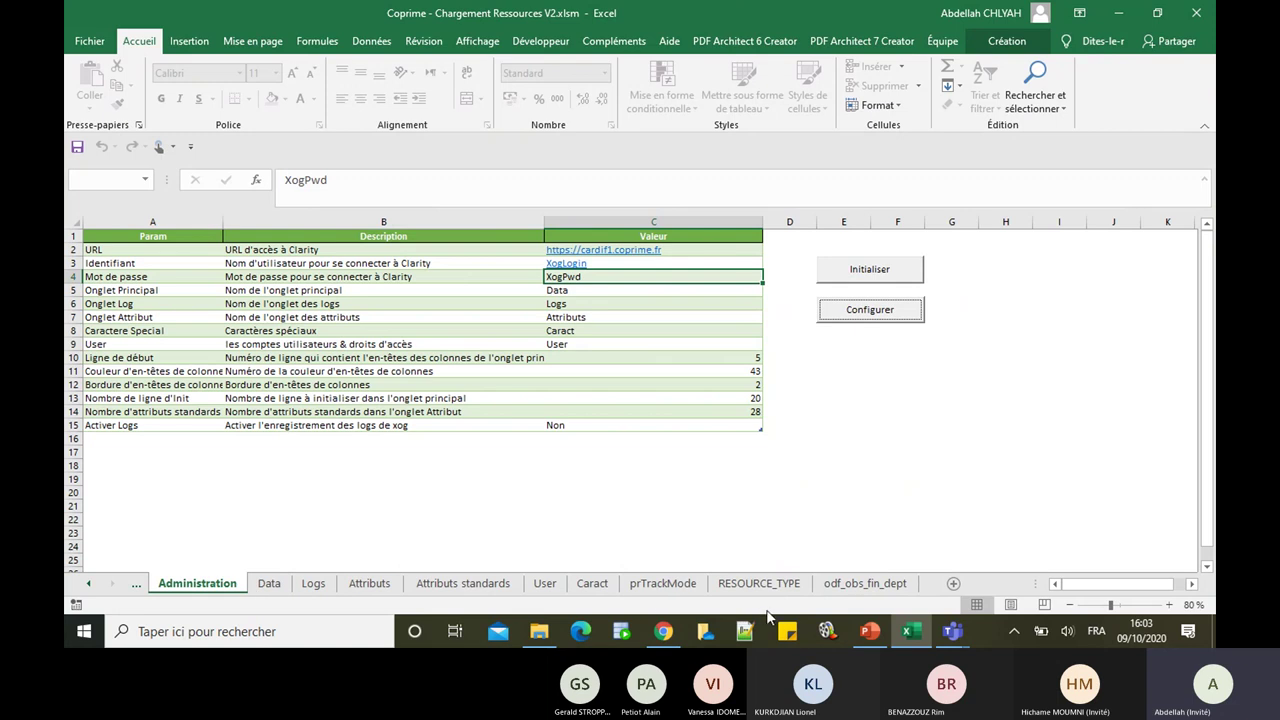
mouse_move(952, 630)
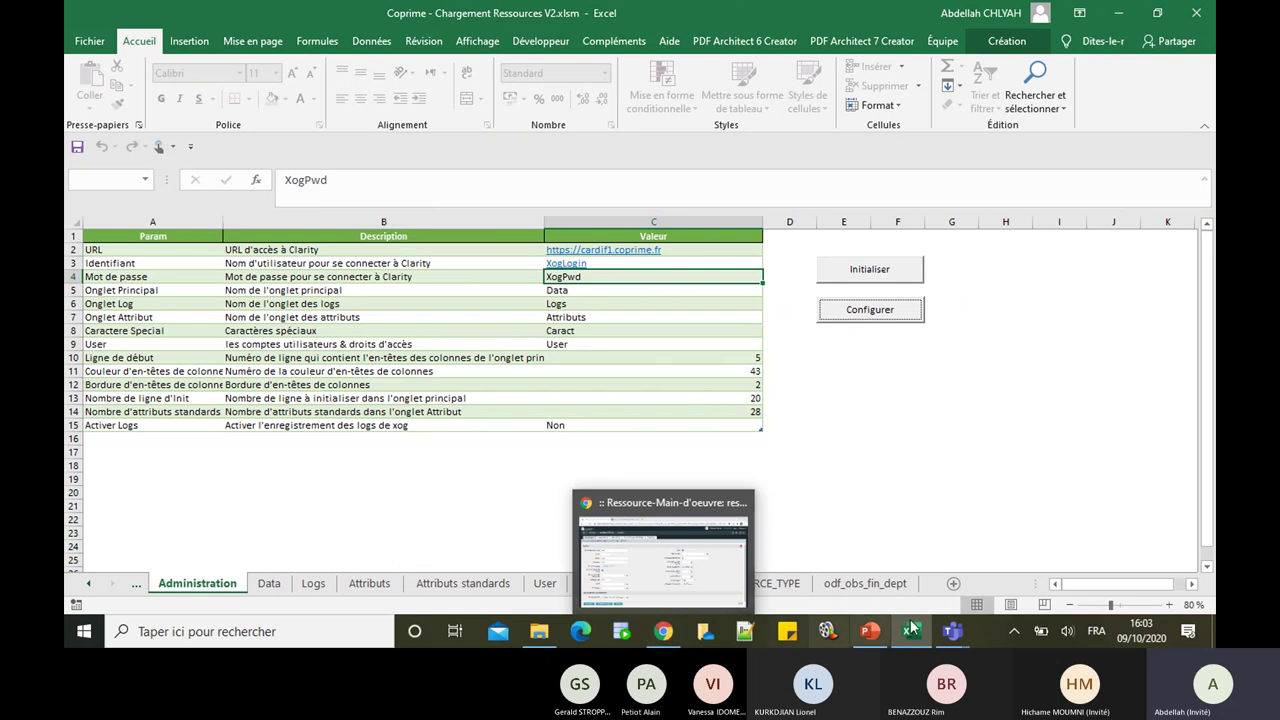
click(870, 632)
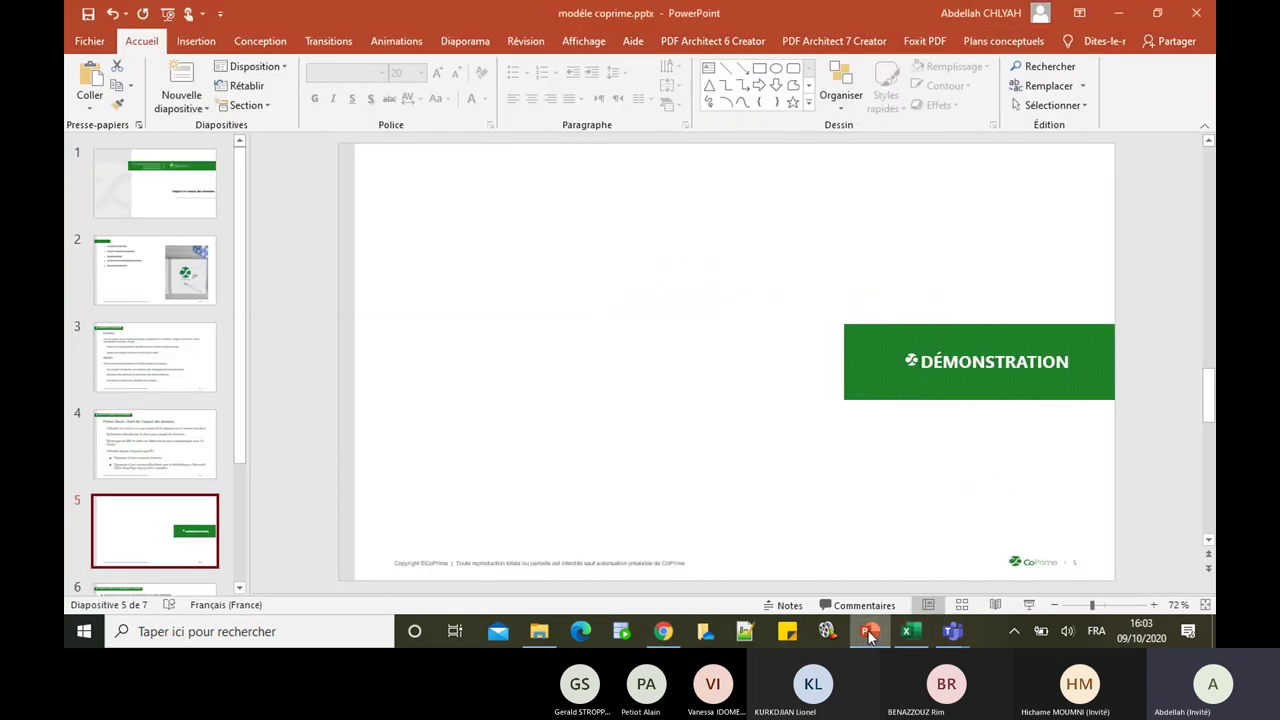